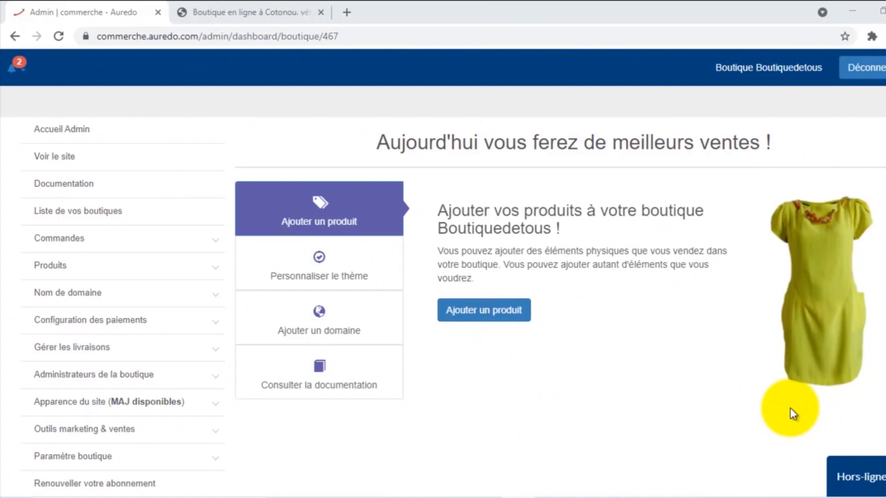
# - Switch to the auprixdetokpa.com storefront and browse down to the 'Nos meilleurs choix pour Vous' products
pyautogui.click(288, 8)
pyautogui.scroll(-9, 494, 189)
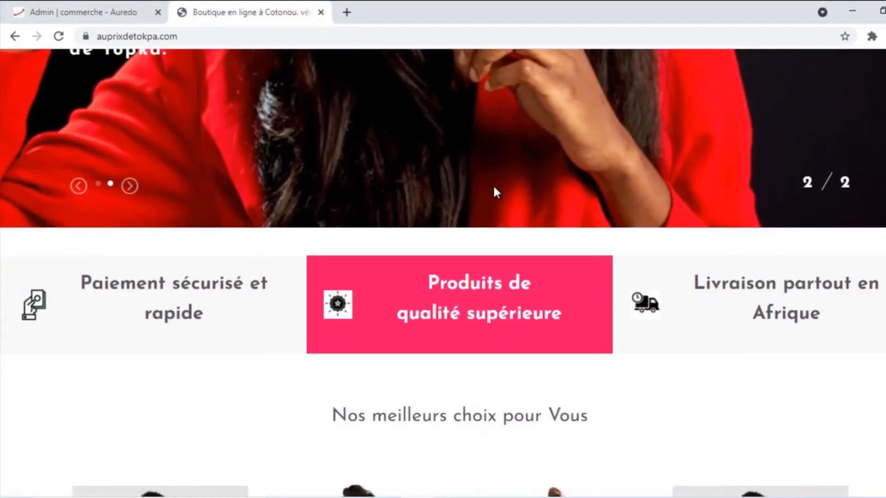
pyautogui.scroll(-5, 688, 256)
pyautogui.scroll(-2, 704, 308)
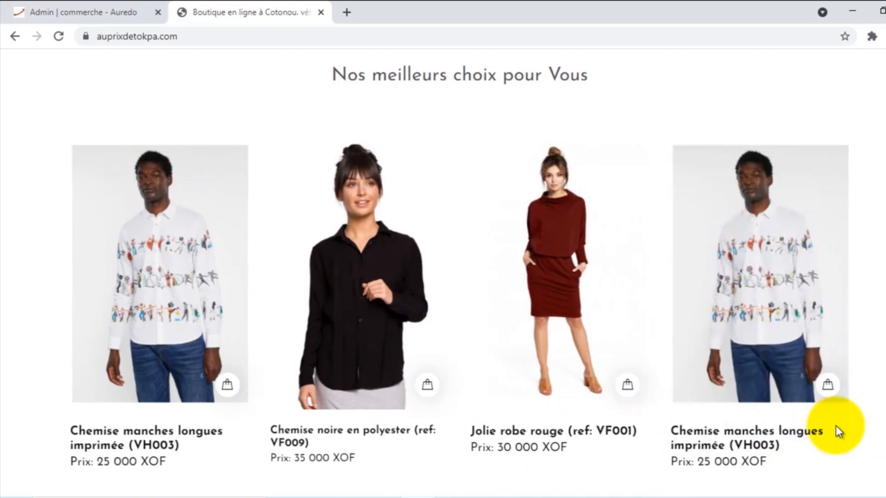
pyautogui.scroll(15, 835, 425)
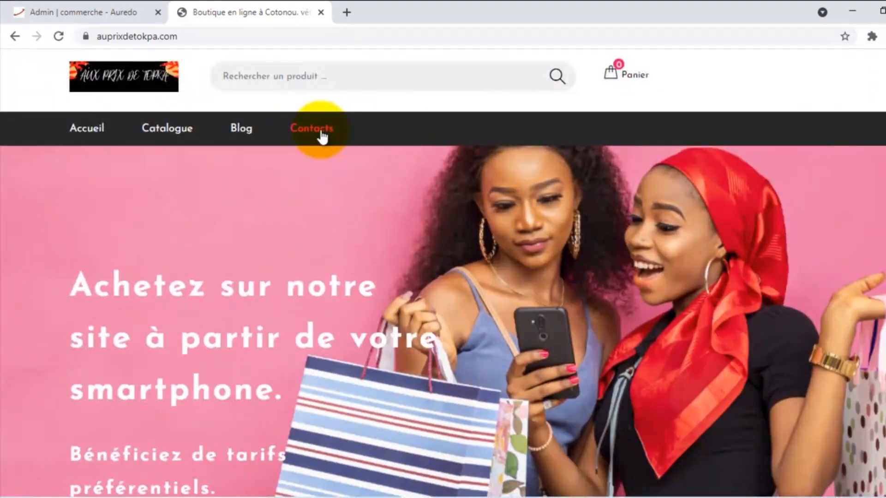
# - Open the storefront's Contacts page and look over the form and footer contact details
pyautogui.click(322, 133)
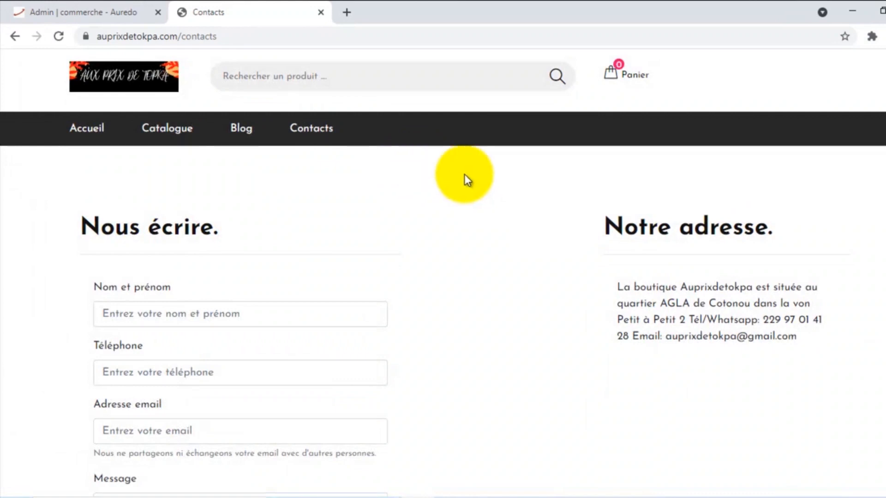
pyautogui.scroll(-6, 519, 281)
pyautogui.scroll(-6, 519, 282)
pyautogui.scroll(4, 520, 282)
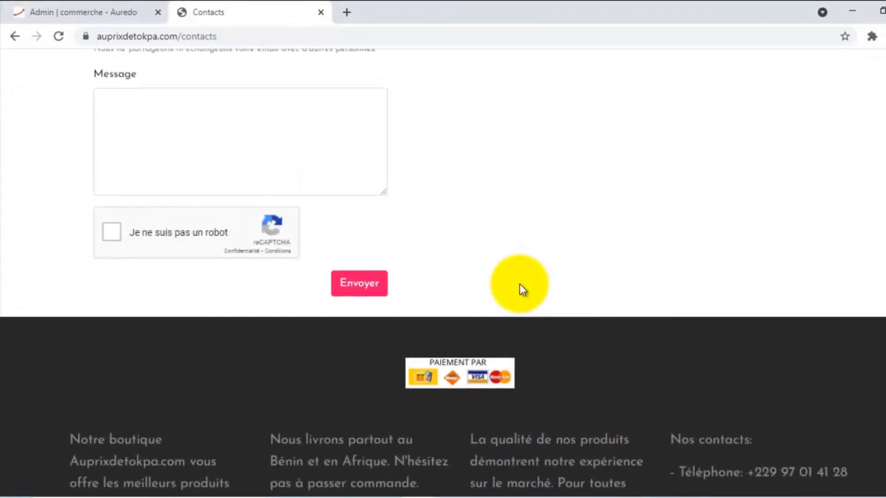
pyautogui.scroll(-5, 519, 284)
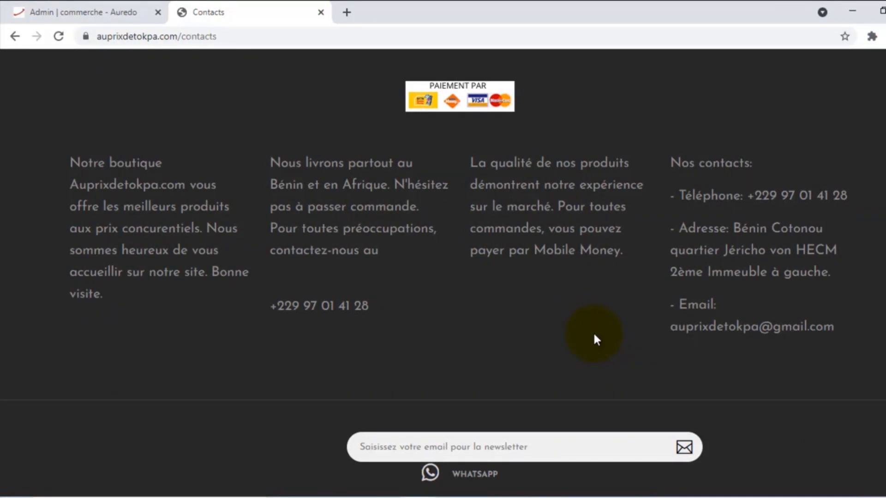
# - Load tawk.to in a new Chrome tab
pyautogui.click(347, 11)
pyautogui.write('tawk')
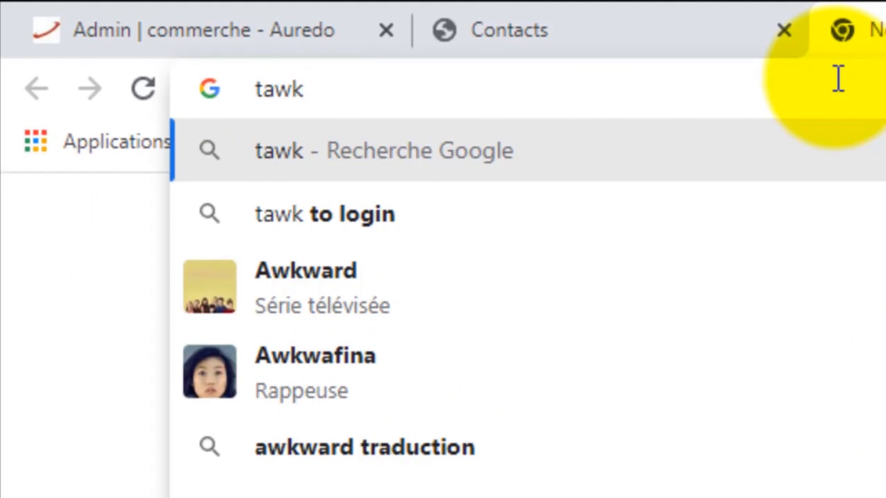
pyautogui.write('.to')
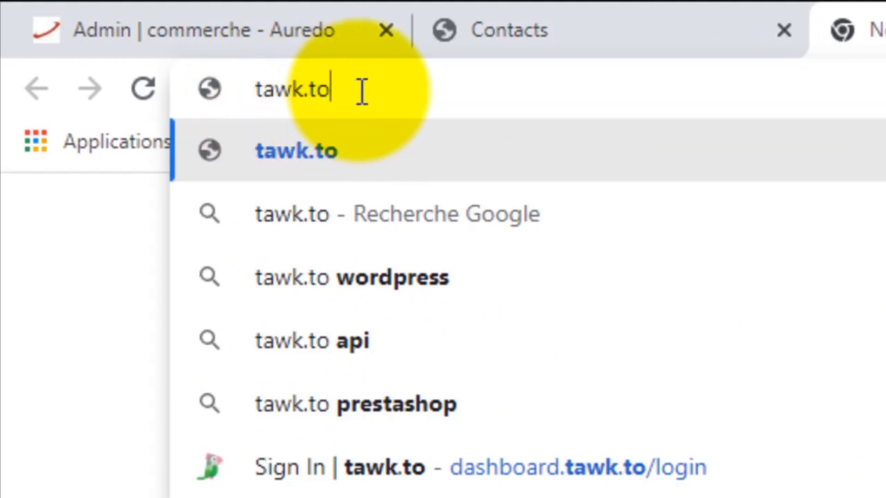
pyautogui.press('Return')
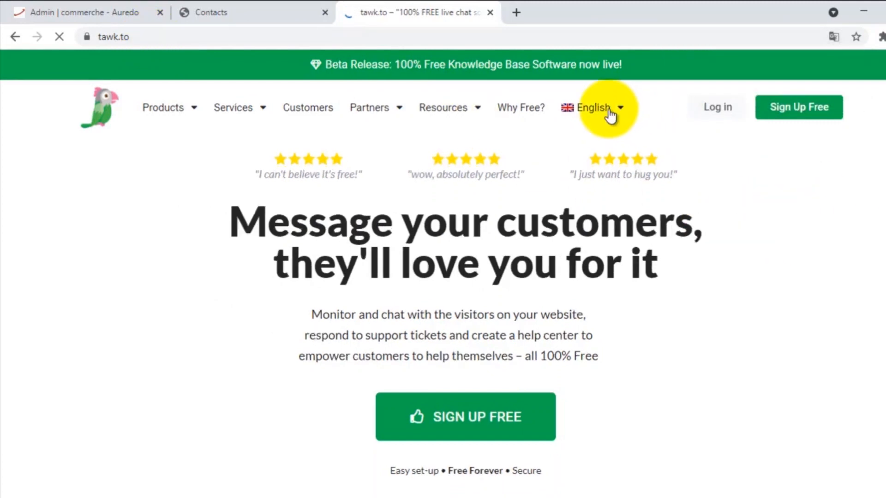
pyautogui.click(620, 110)
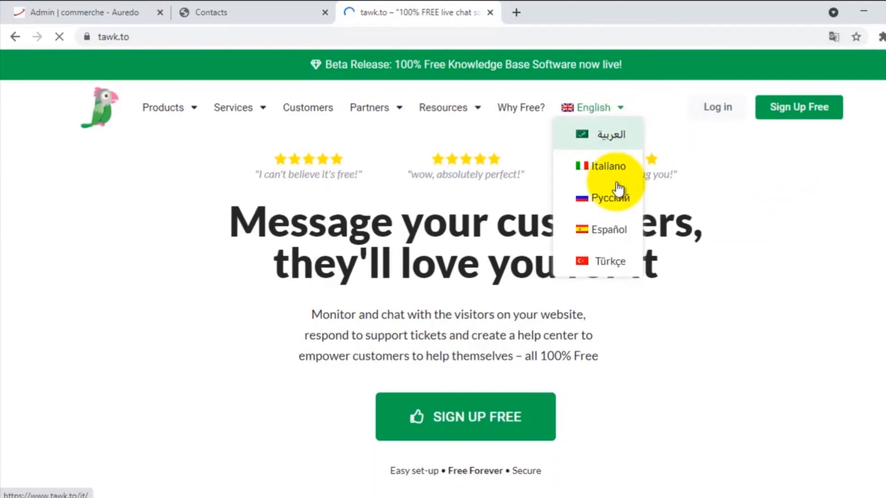
pyautogui.scroll(-4, 618, 190)
pyautogui.scroll(4, 616, 180)
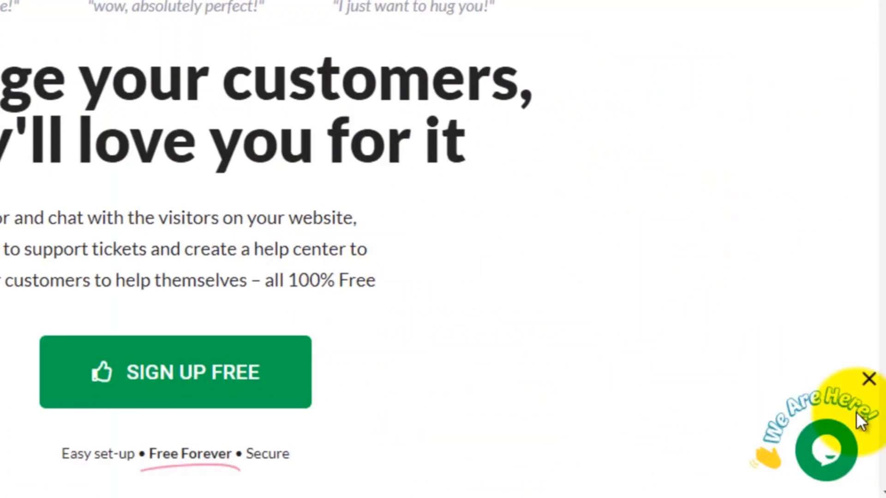
pyautogui.moveTo(829, 461)
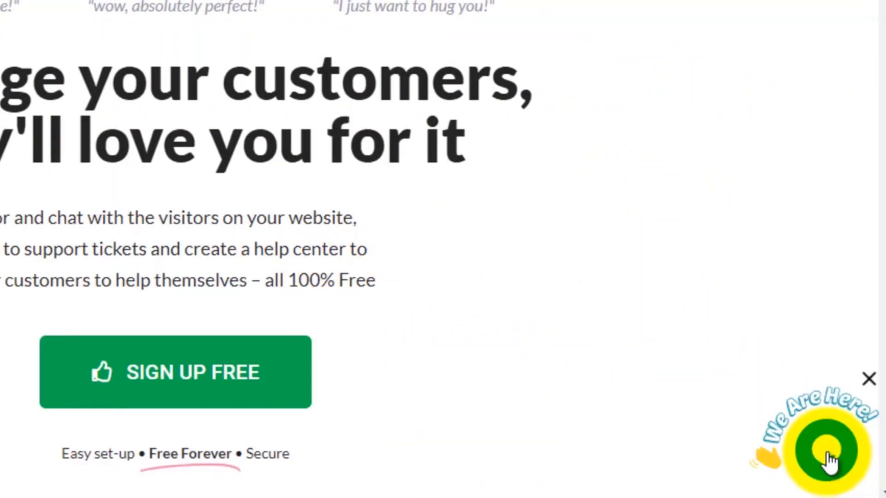
pyautogui.click(828, 461)
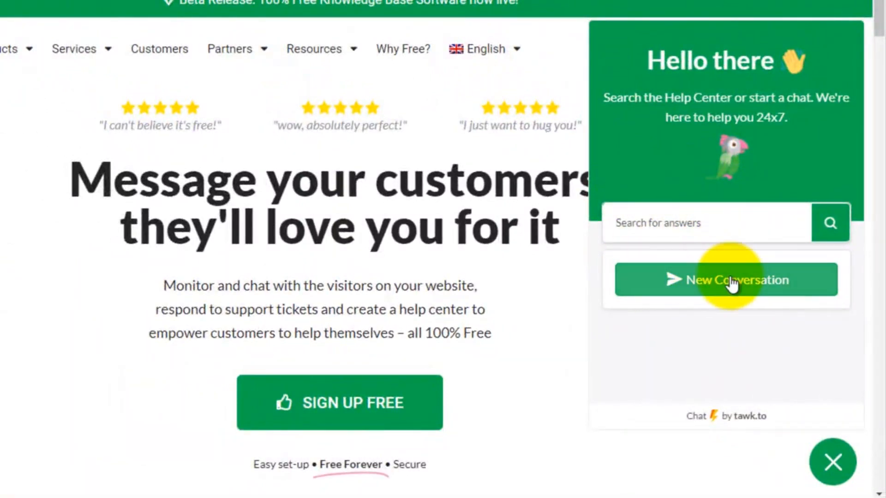
pyautogui.click(835, 467)
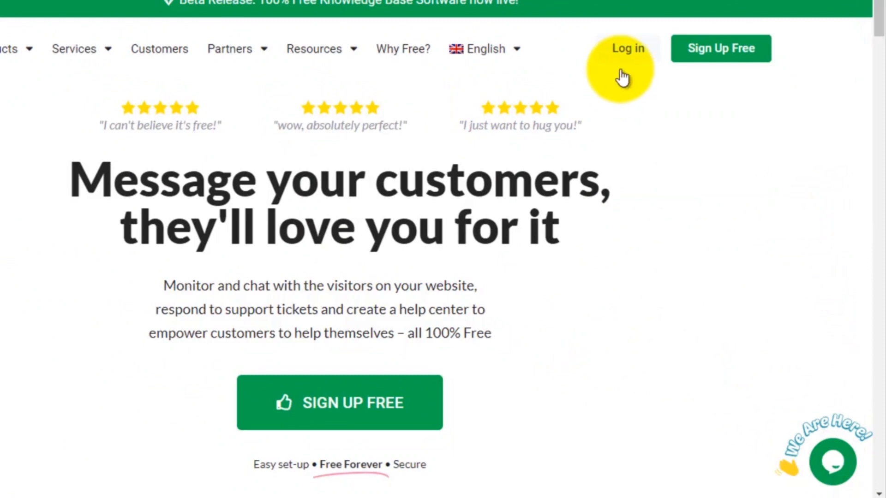
# - Sign up for a free tawk.to account with the owner's full name, e-mail and password
pyautogui.click(721, 59)
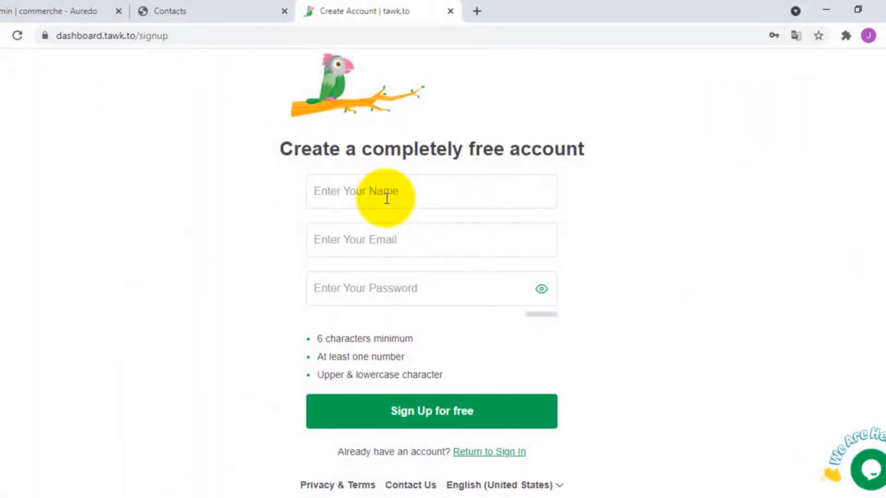
pyautogui.click(388, 197)
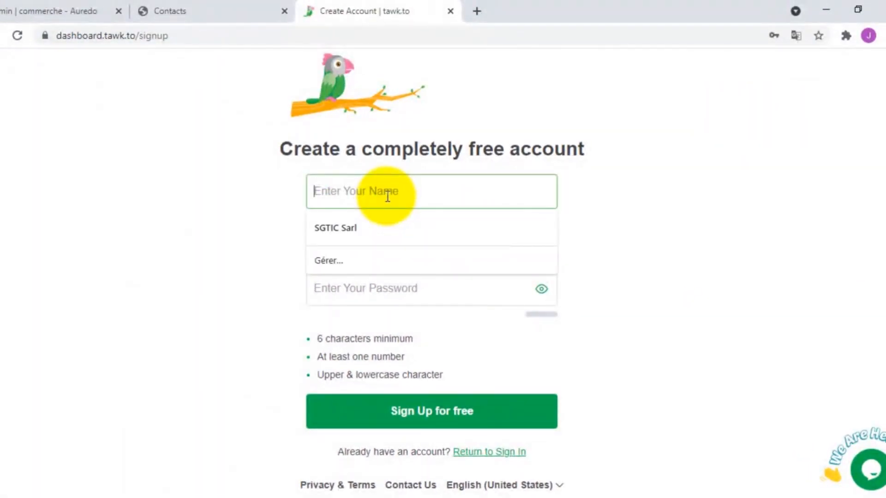
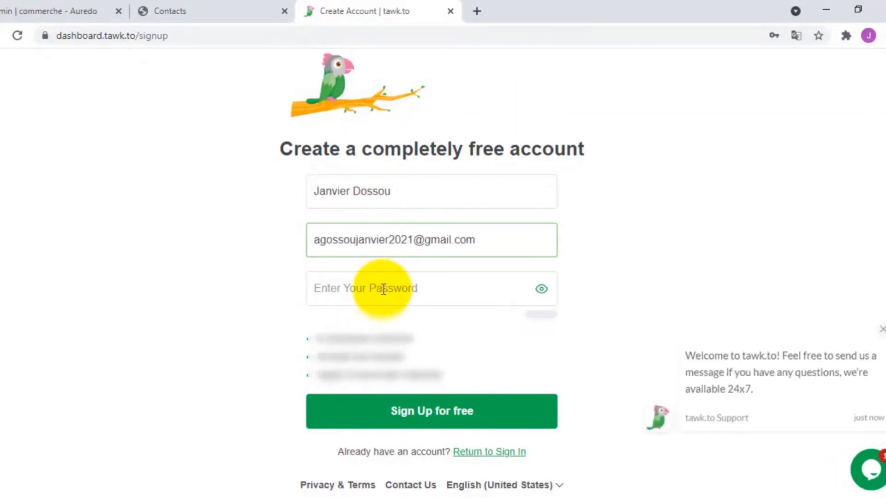
pyautogui.click(383, 288)
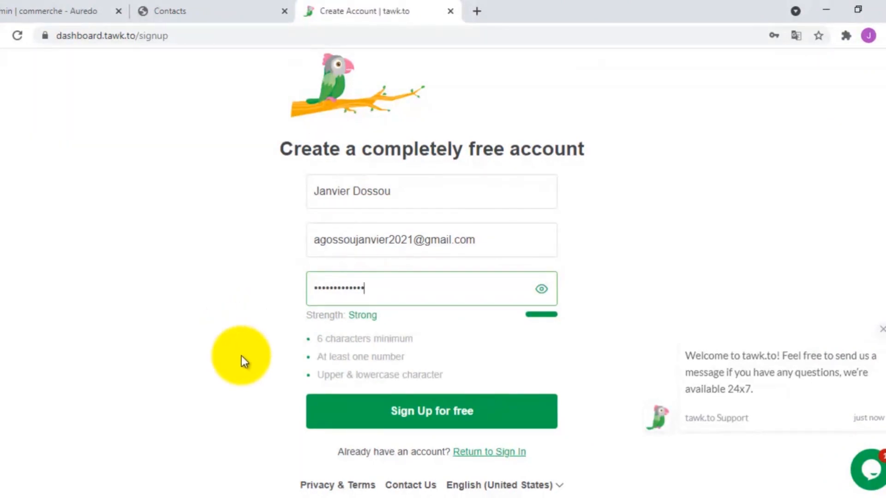
pyautogui.click(442, 412)
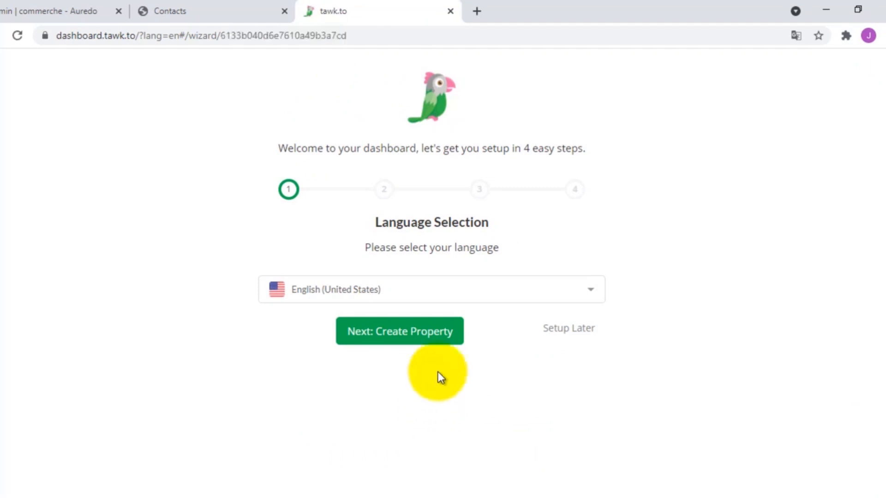
# - Choose Français from the wizard's language list and apply it
pyautogui.click(584, 293)
pyautogui.scroll(-3, 421, 217)
pyautogui.scroll(3, 424, 219)
pyautogui.scroll(-3, 424, 218)
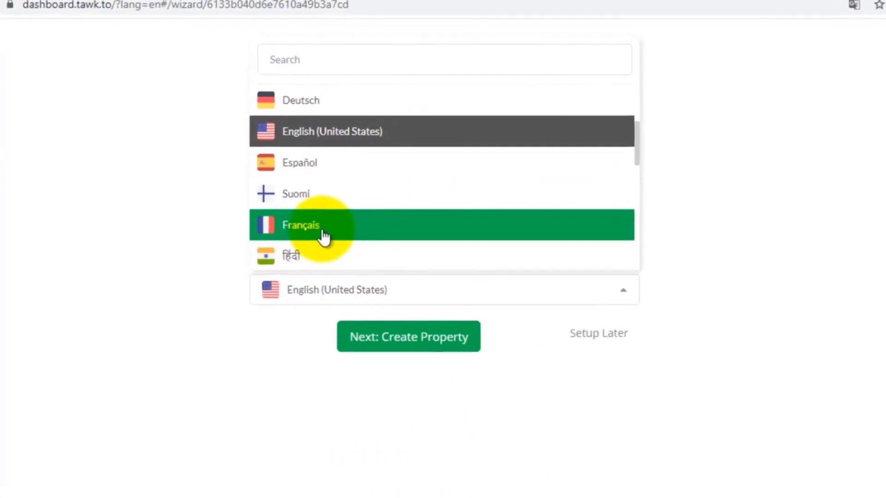
pyautogui.click(322, 233)
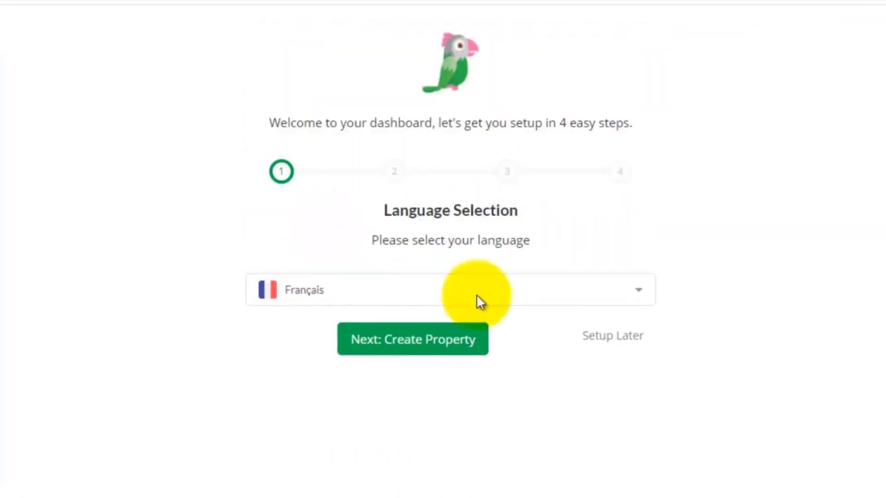
pyautogui.click(420, 351)
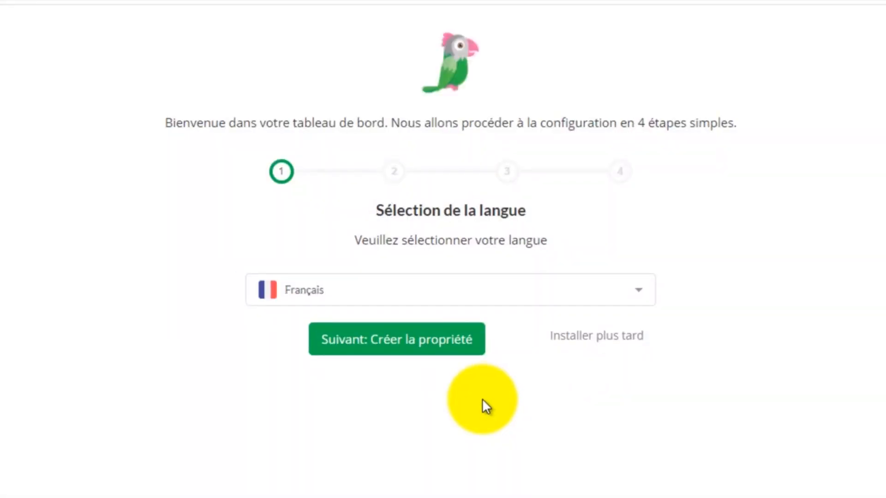
# - Advance to Property Details and enter 'Au prix de Tokpa' as the site name
pyautogui.click(412, 339)
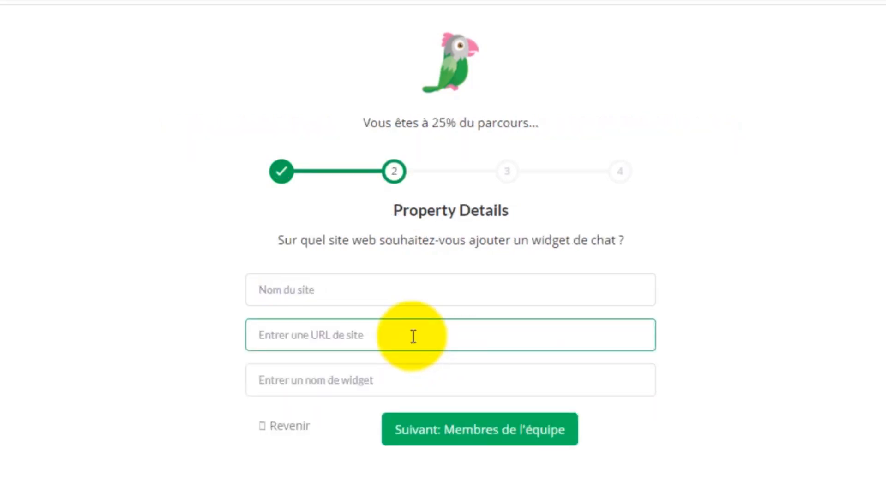
pyautogui.click(286, 293)
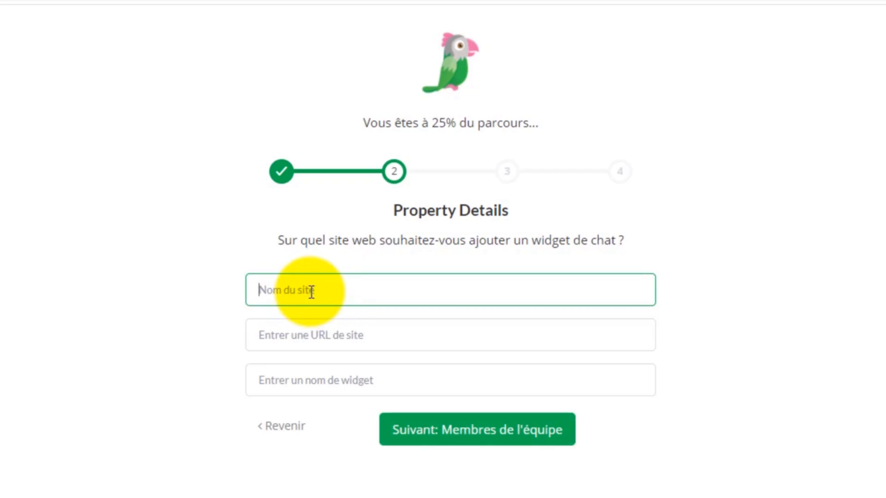
pyautogui.write('t')
pyautogui.press('BackSpace')
pyautogui.write('A')
pyautogui.write('u pr')
pyautogui.write('isx')
pyautogui.press('BackSpace')
pyautogui.press('BackSpace')
pyautogui.write('x de ')
pyautogui.write('lo')
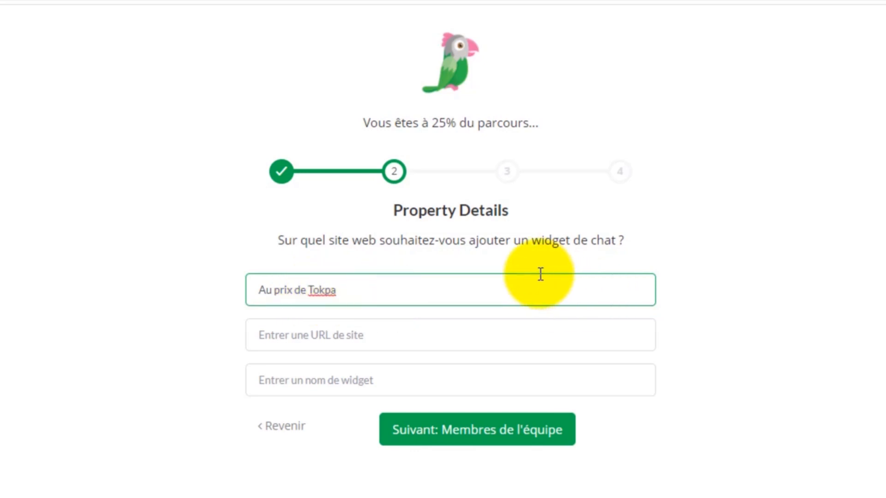
pyautogui.click(319, 339)
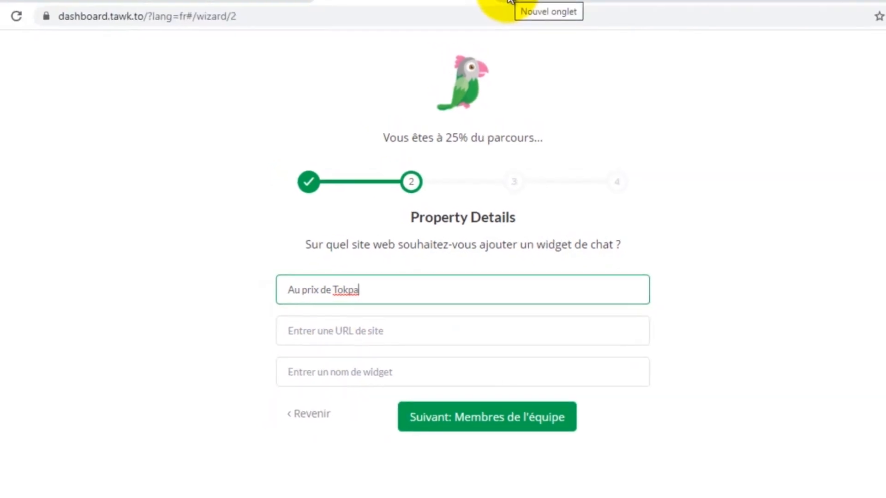
# - Copy the storefront's web address from the shop homepage's address bar
pyautogui.click(245, 5)
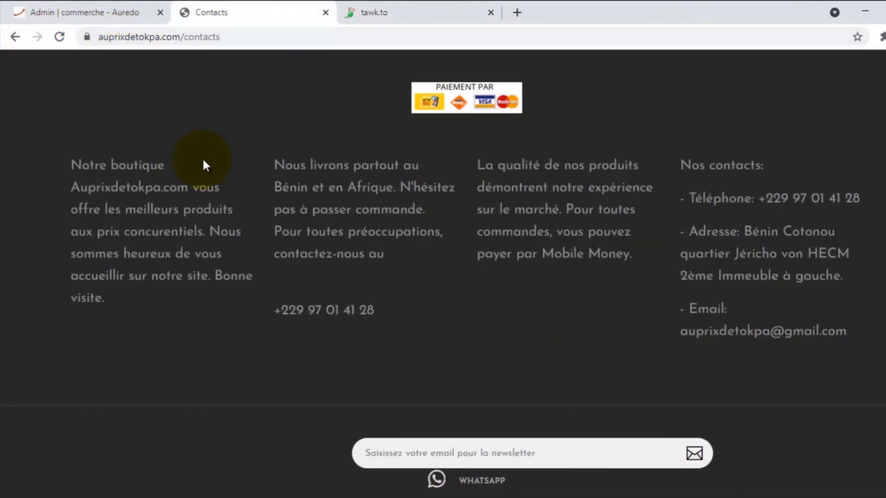
pyautogui.scroll(10, 203, 161)
pyautogui.click(89, 61)
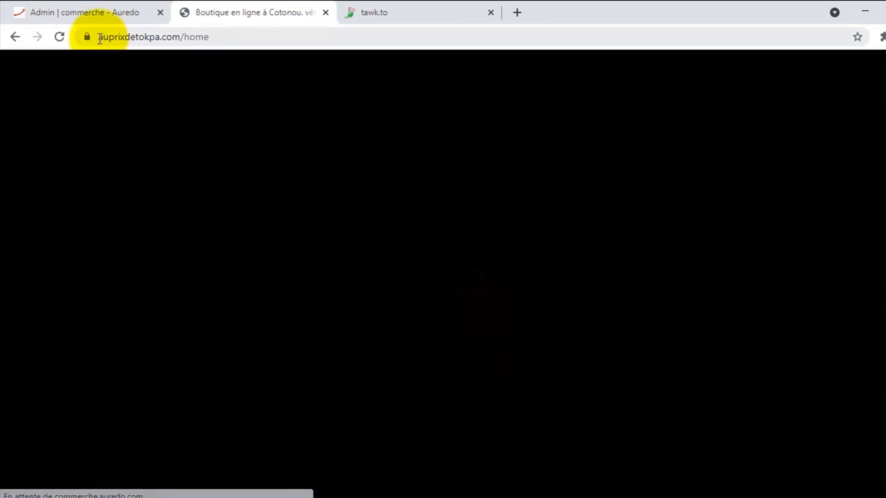
pyautogui.moveTo(99, 37); pyautogui.dragTo(179, 38)
pyautogui.hotkey('ctrl', 'c')
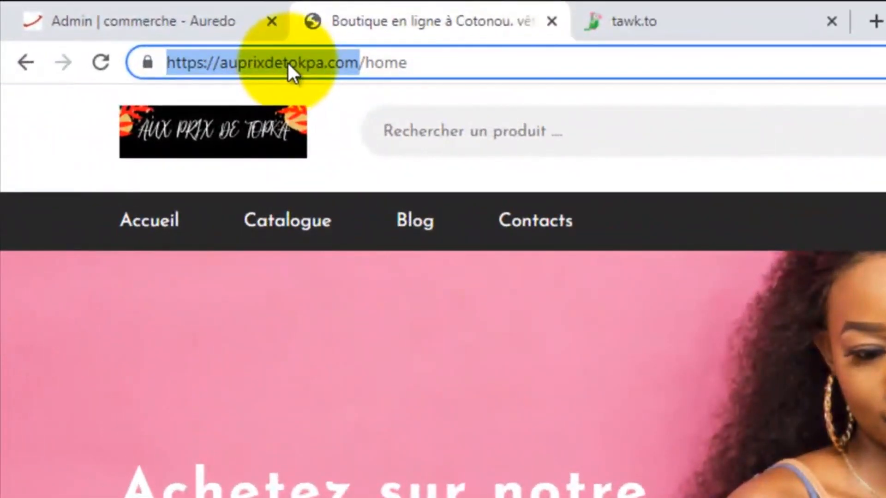
pyautogui.rightClick(288, 63)
pyautogui.click(358, 193)
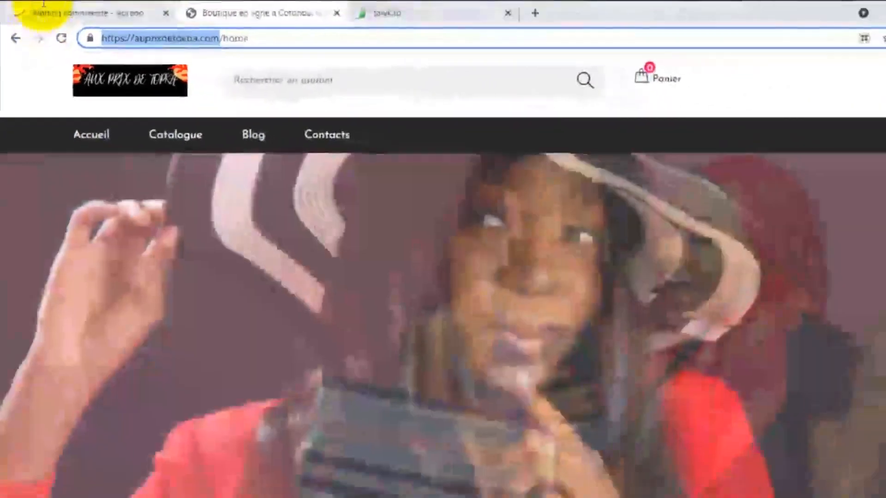
# - Go back to the tawk.to Property Details step, ready to fill in the site URL
pyautogui.click(43, 6)
pyautogui.click(387, 13)
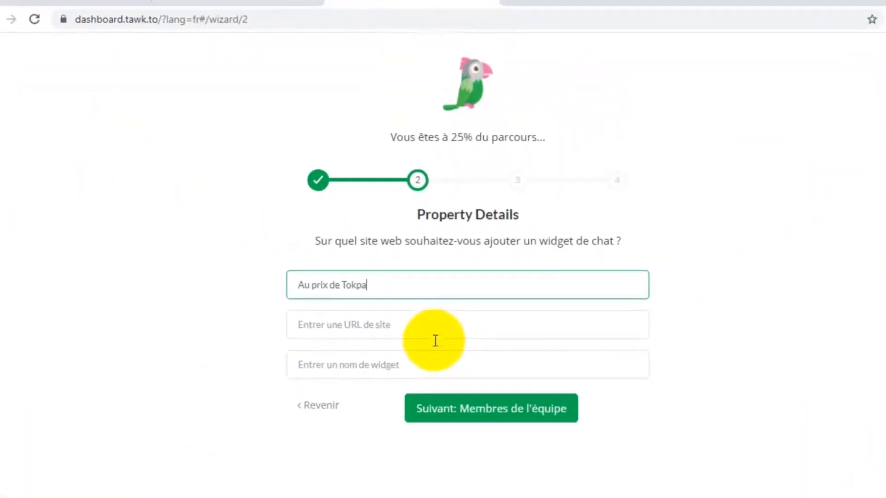
pyautogui.click(417, 325)
pyautogui.hotkey('ctrl', 'v')
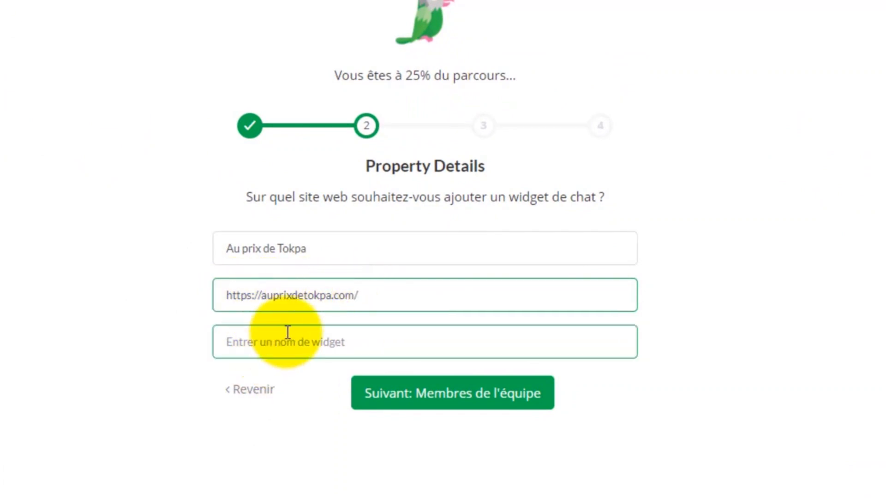
pyautogui.click(350, 346)
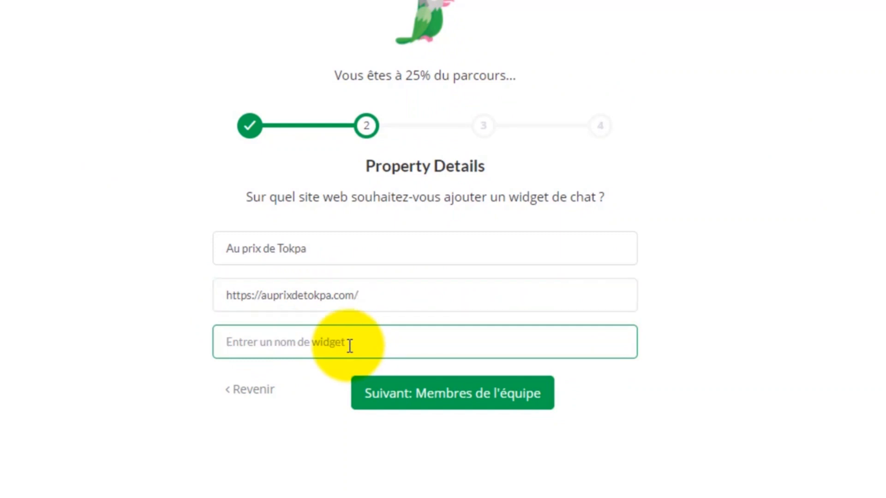
pyautogui.write('auprix')
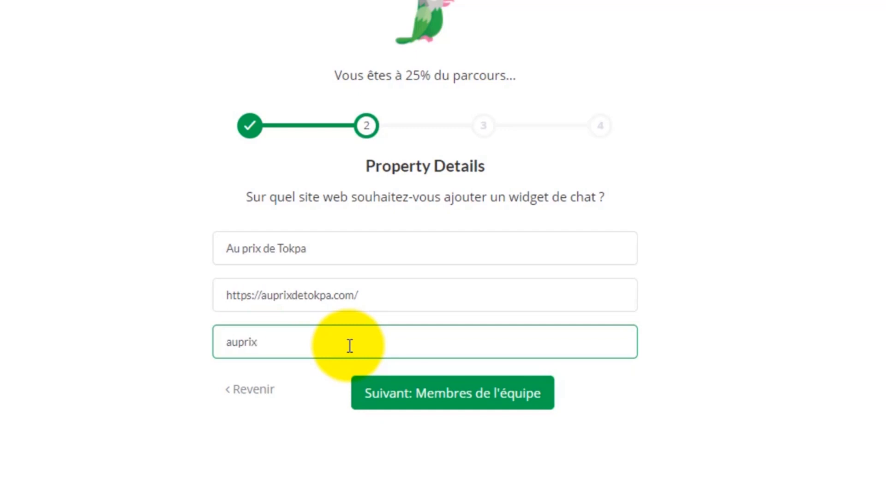
pyautogui.write('detokpa')
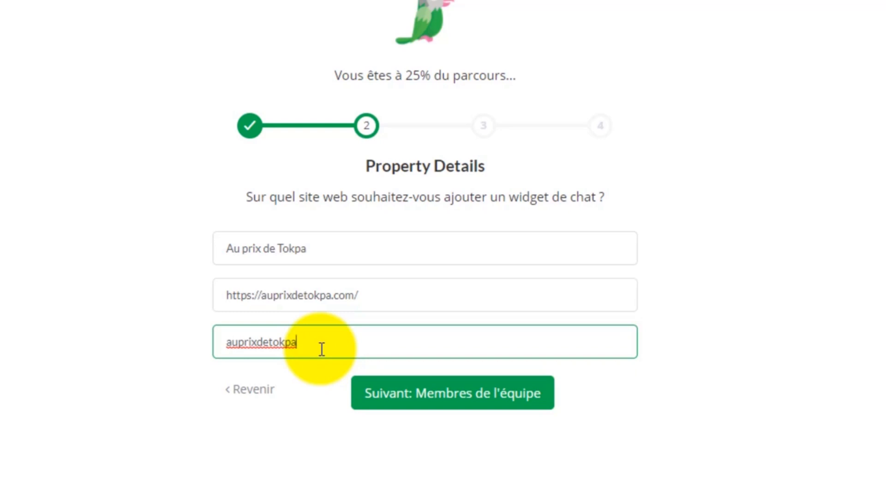
pyautogui.click(424, 399)
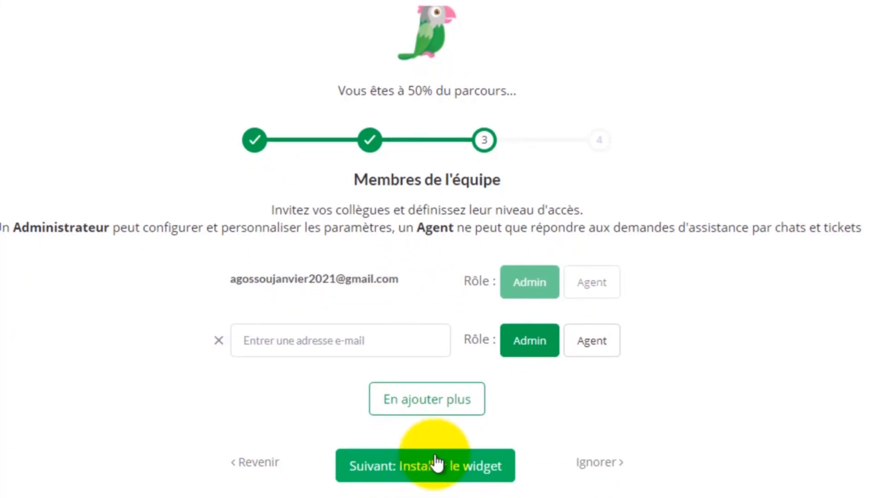
# - Advance to 'Installer le widget' and copy the widget script with 'Copier dans le presse-papier'
pyautogui.click(433, 476)
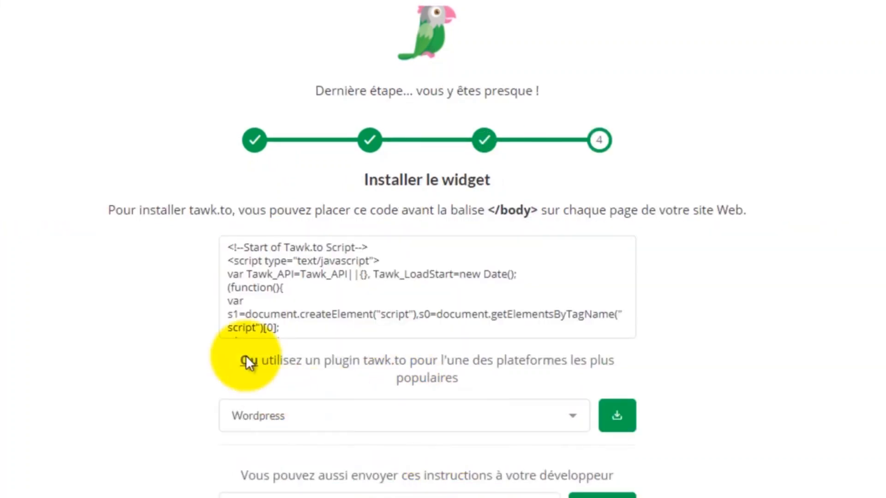
pyautogui.moveTo(224, 272)
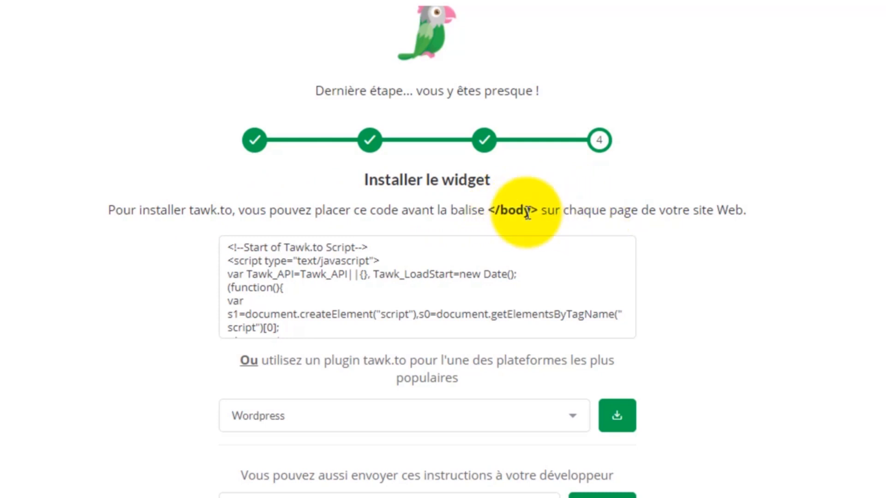
pyautogui.scroll(-1, 166, 334)
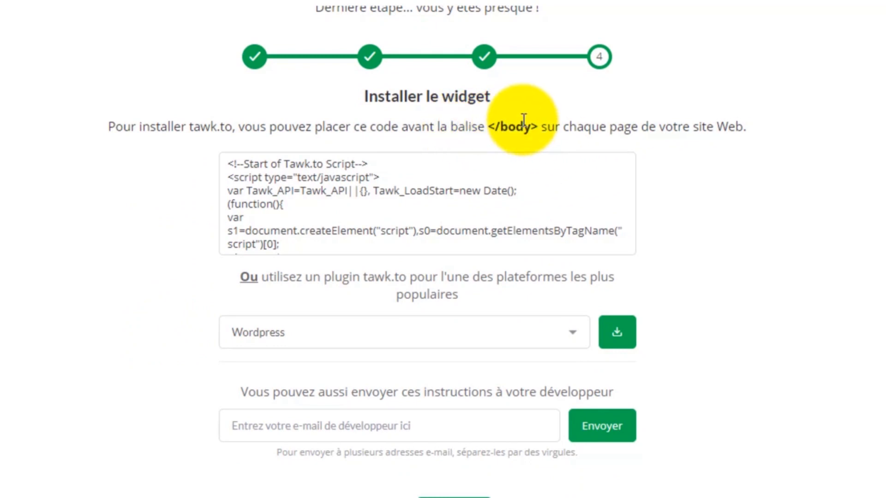
pyautogui.moveTo(366, 223)
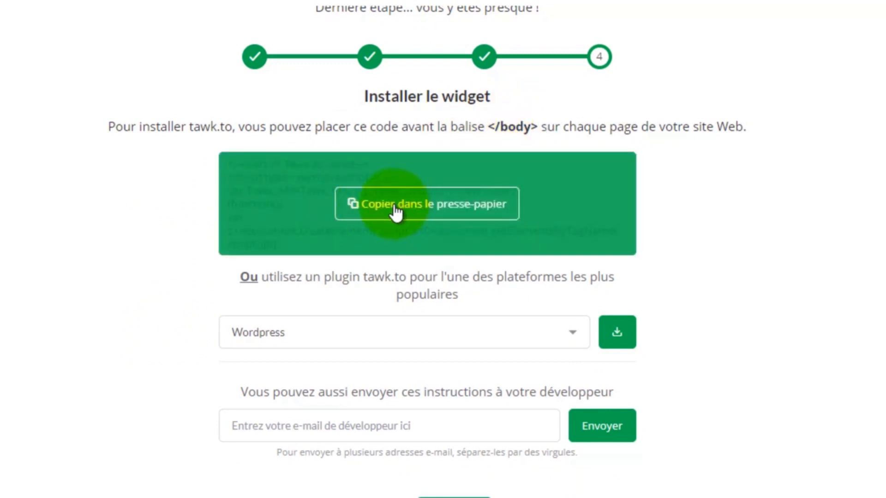
pyautogui.click(421, 210)
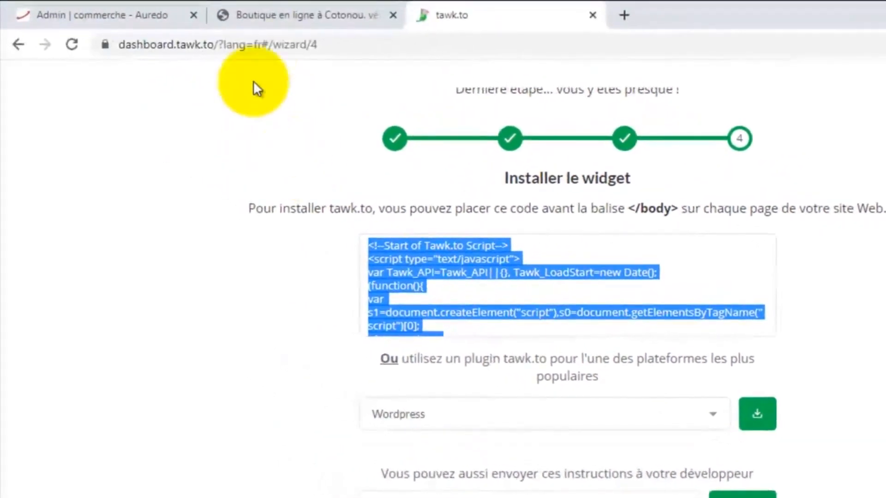
# - In the shop admin, open Outils marketing & ventes > Scripts javascript
pyautogui.click(137, 6)
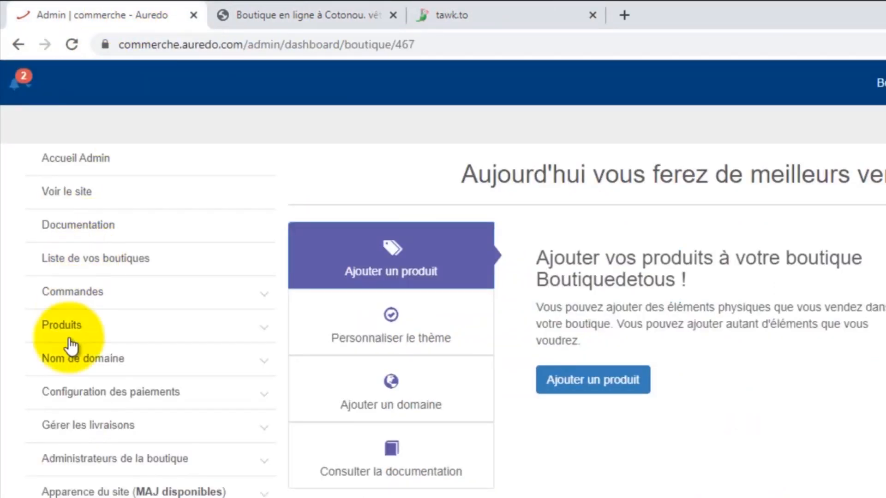
pyautogui.scroll(-2, 96, 336)
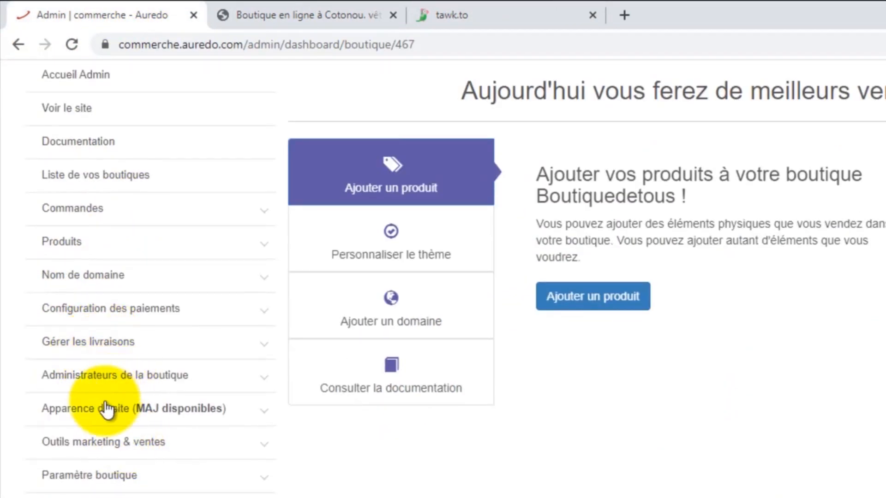
pyautogui.click(127, 442)
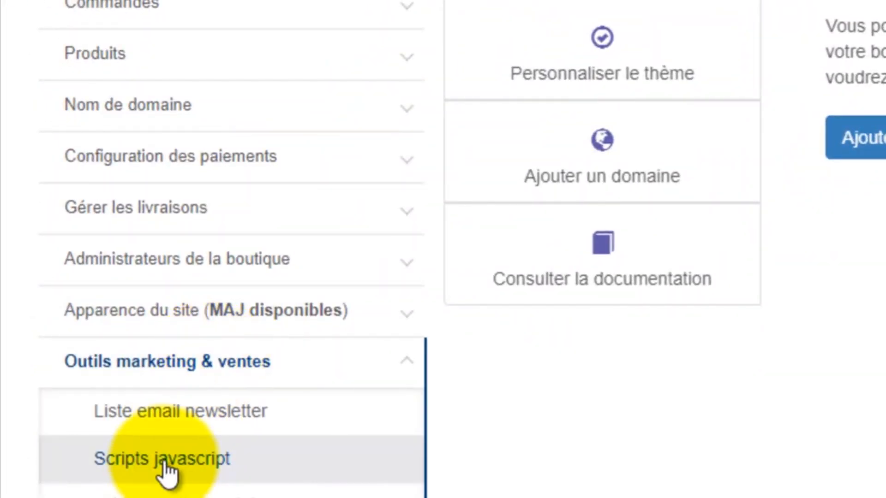
pyautogui.click(165, 467)
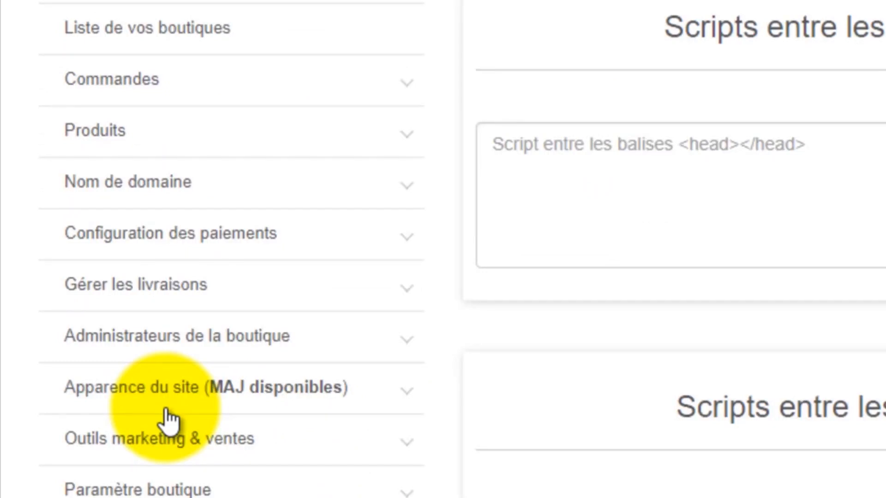
# - Paste the tawk.to widget script into the body scripts box and save it
pyautogui.scroll(-1, 337, 329)
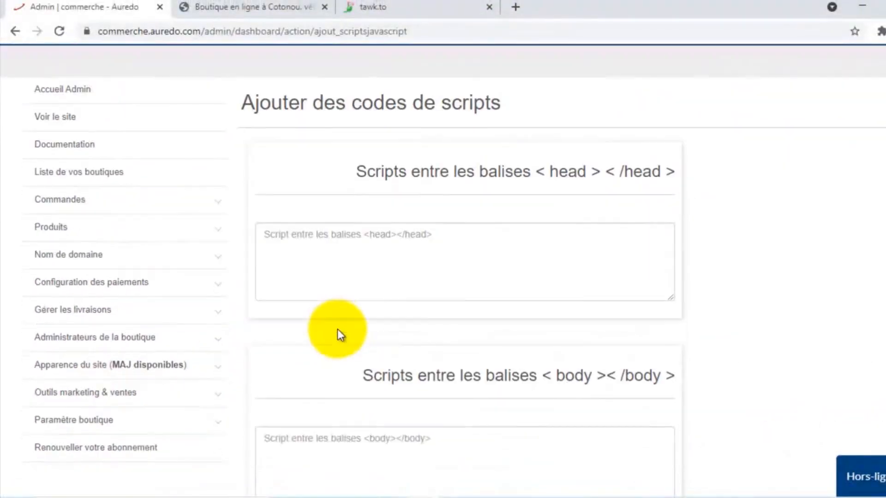
pyautogui.scroll(-2, 350, 323)
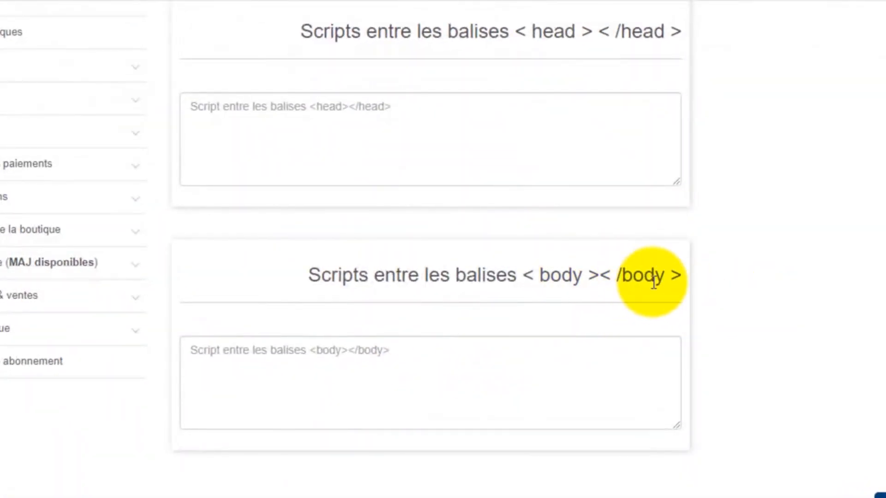
pyautogui.click(370, 375)
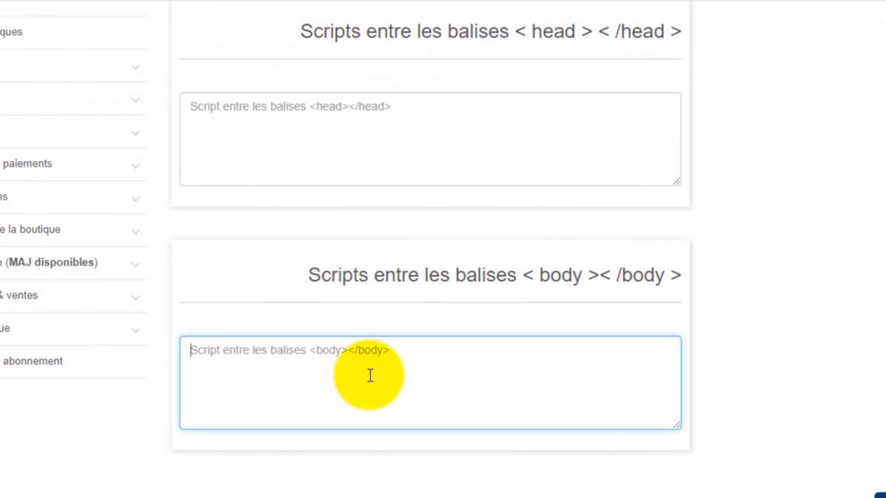
pyautogui.hotkey('ctrl', 'v')
pyautogui.scroll(-2, 726, 409)
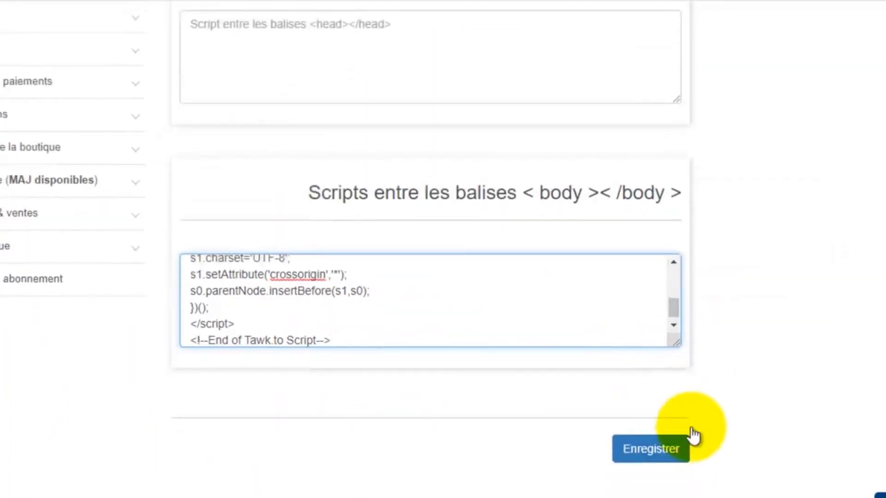
pyautogui.click(641, 449)
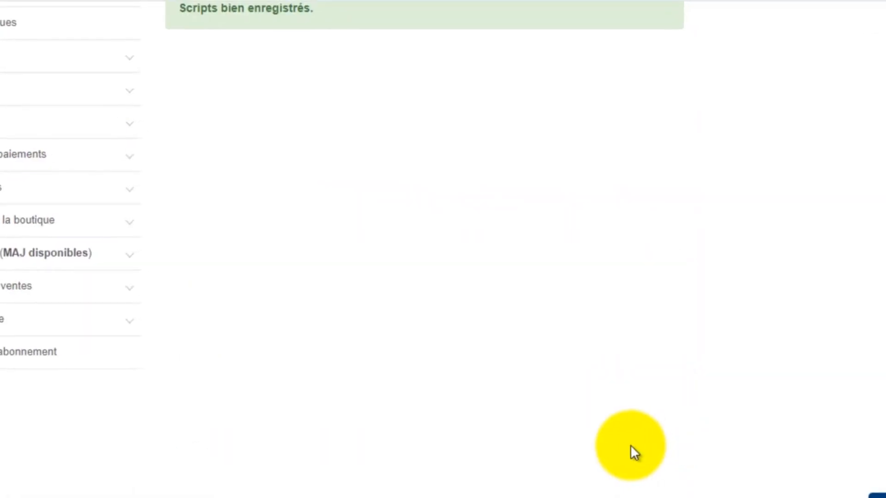
# - Review the saved Aurédo scripts page, then return to the tawk.to 'Installer le widget' step
pyautogui.scroll(2, 453, 380)
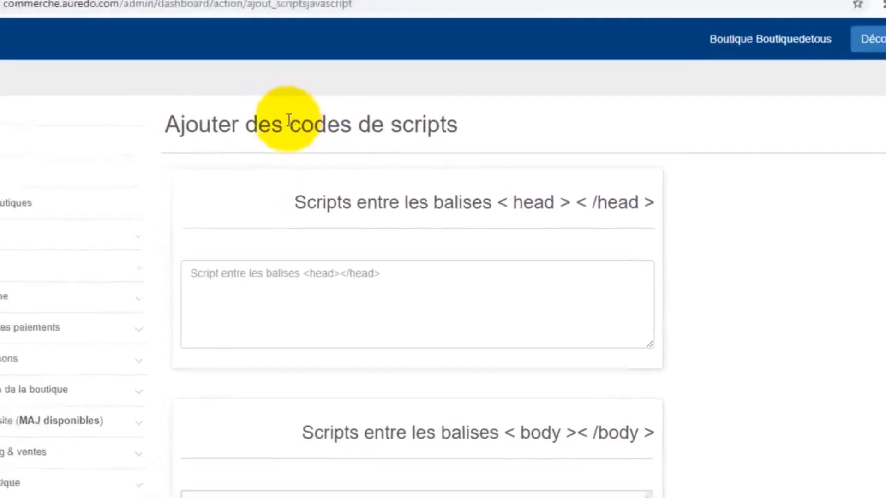
pyautogui.click(398, 12)
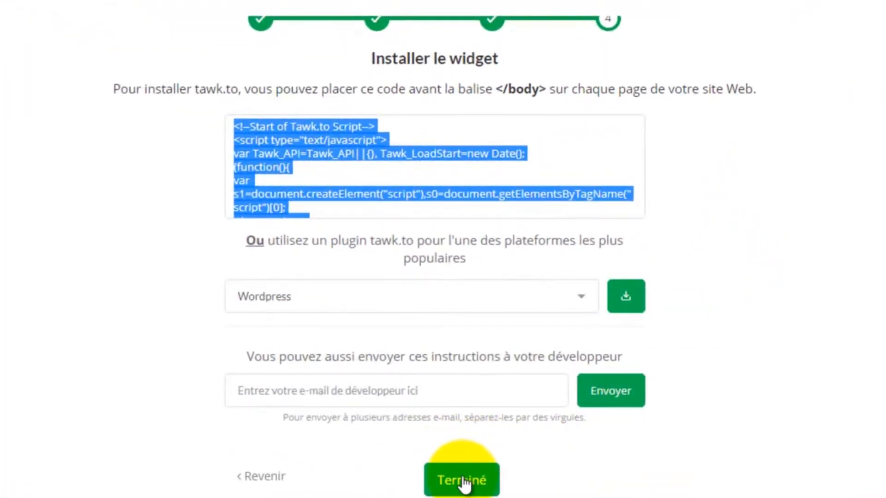
# - Finish the tawk.to wizard with Terminé and decline the dashboard welcome tour
pyautogui.click(463, 483)
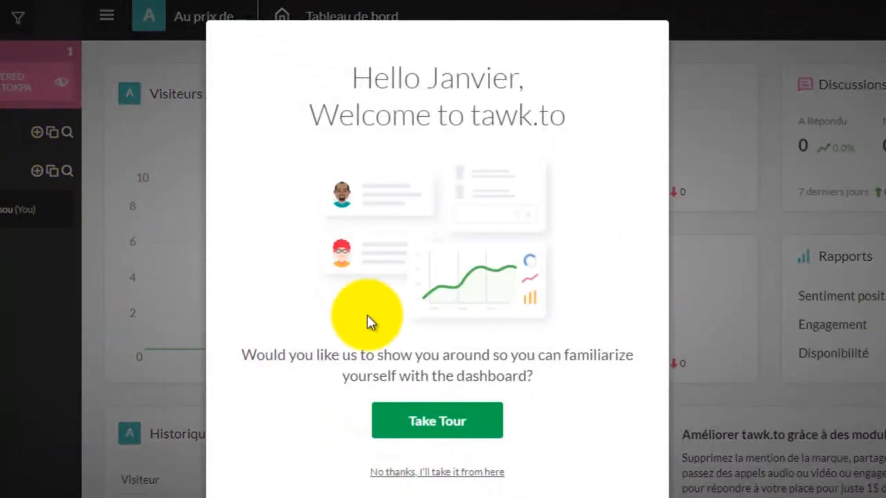
pyautogui.click(436, 439)
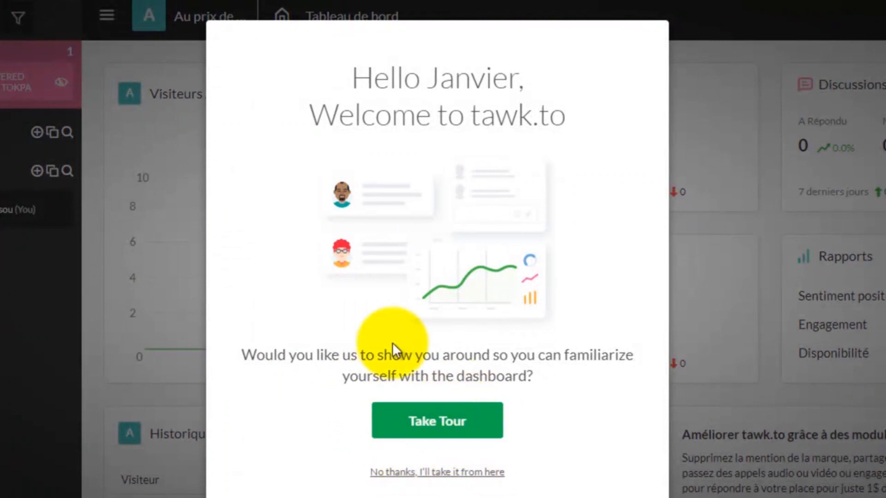
pyautogui.click(425, 472)
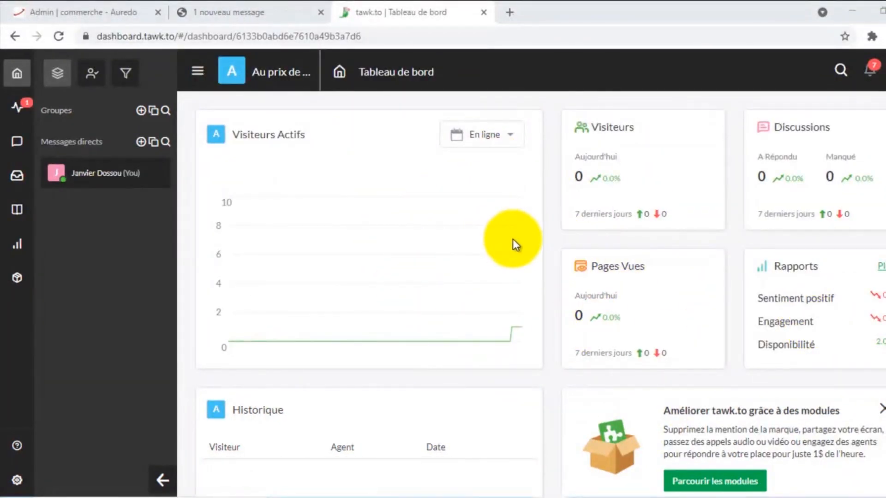
# - Open the 'tawk.to account activation' email in Gmail and confirm the account's e-mail address
pyautogui.click(509, 12)
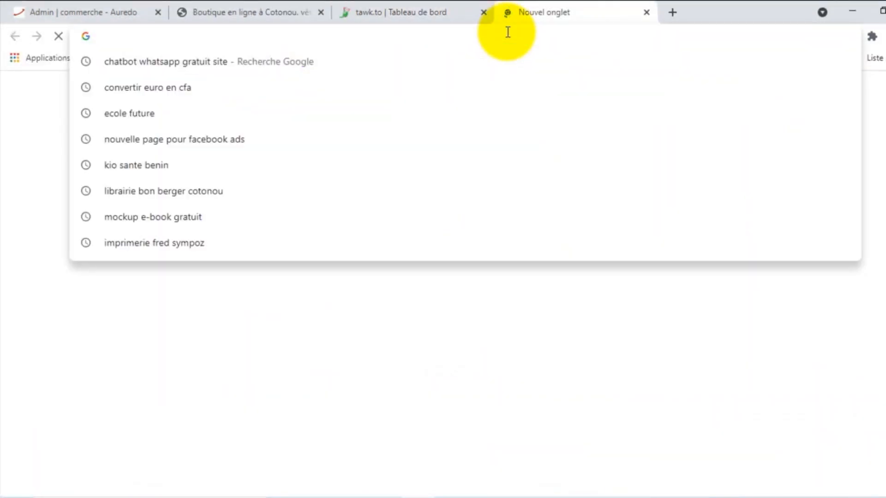
pyautogui.write('gmail')
pyautogui.press('Return')
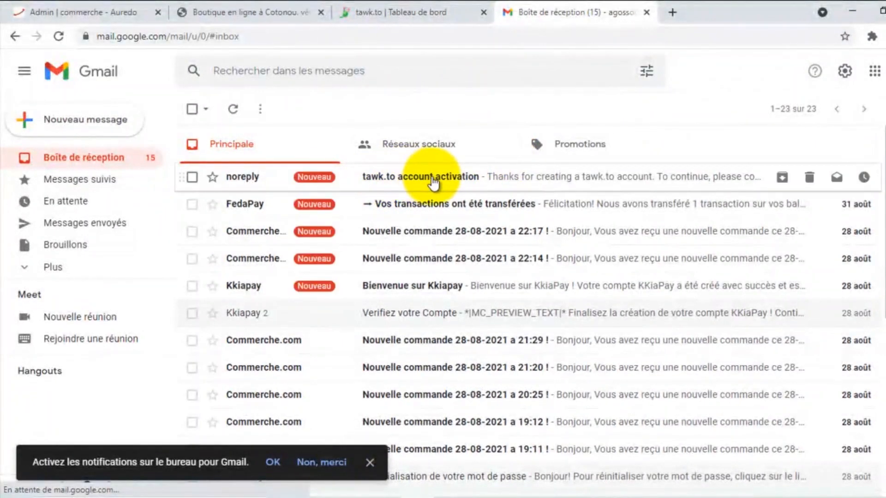
pyautogui.click(383, 177)
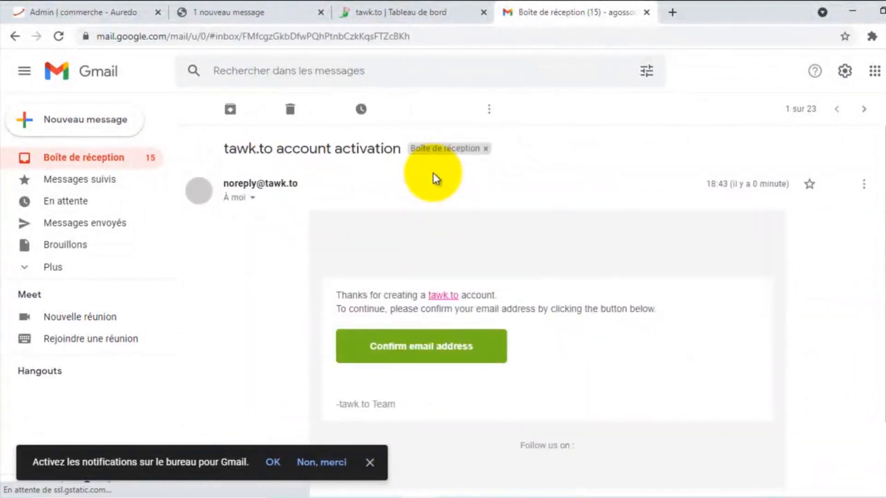
pyautogui.scroll(-1, 447, 279)
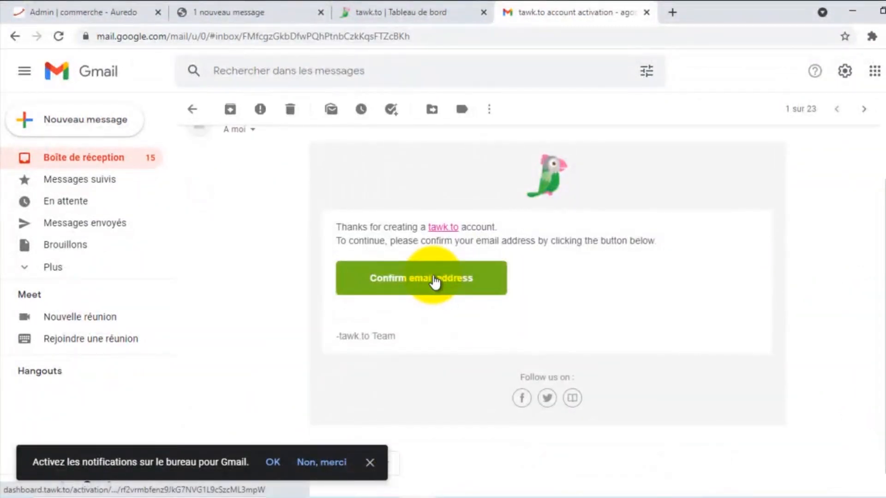
pyautogui.click(435, 282)
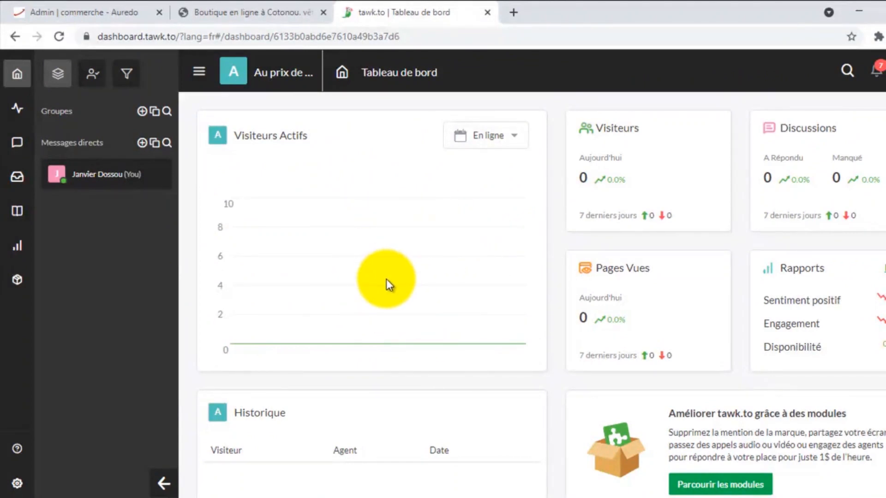
# - Reload the auprixdetokpa.com storefront to test its chat widget, then switch to the tawk.to Tableau de bord
pyautogui.click(244, 5)
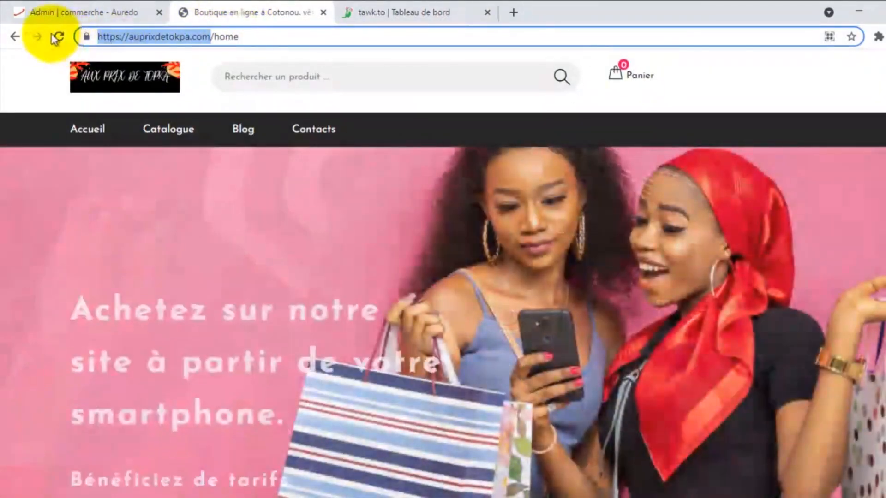
pyautogui.click(55, 38)
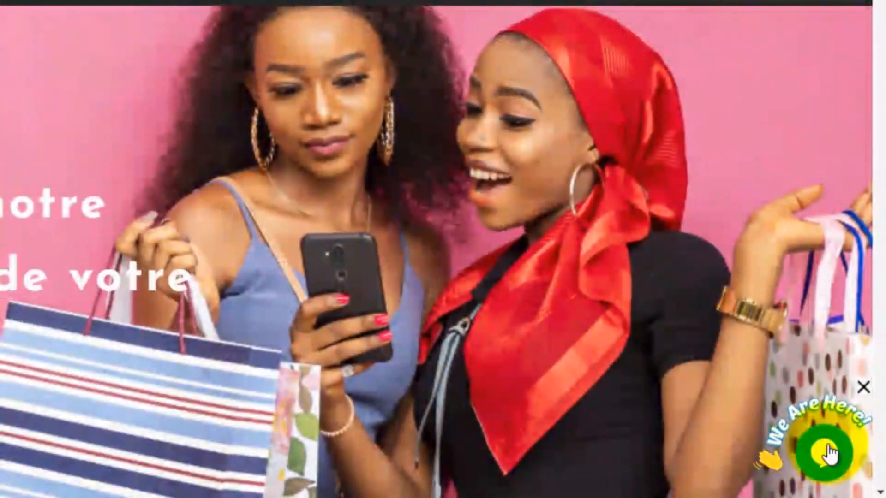
pyautogui.click(828, 454)
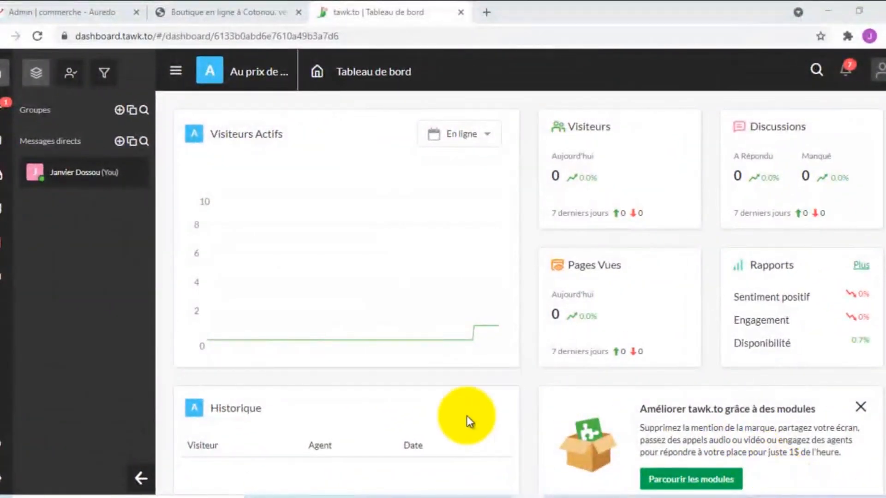
pyautogui.click(193, 6)
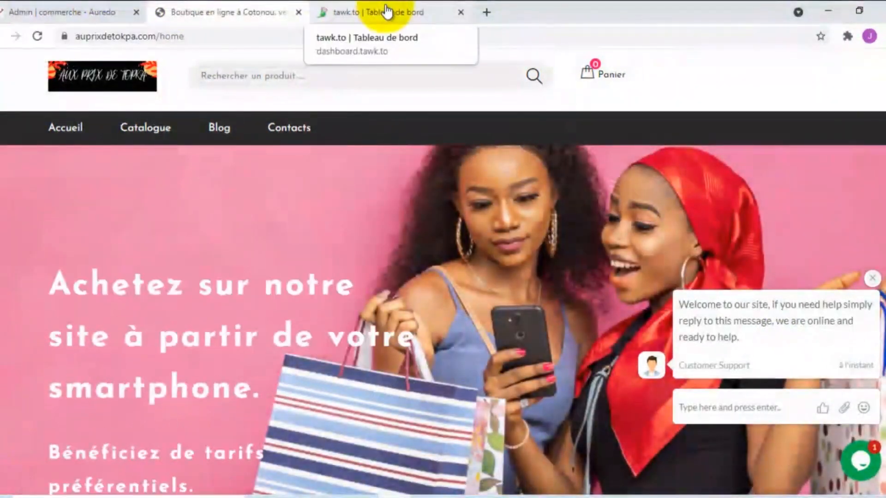
pyautogui.click(386, 11)
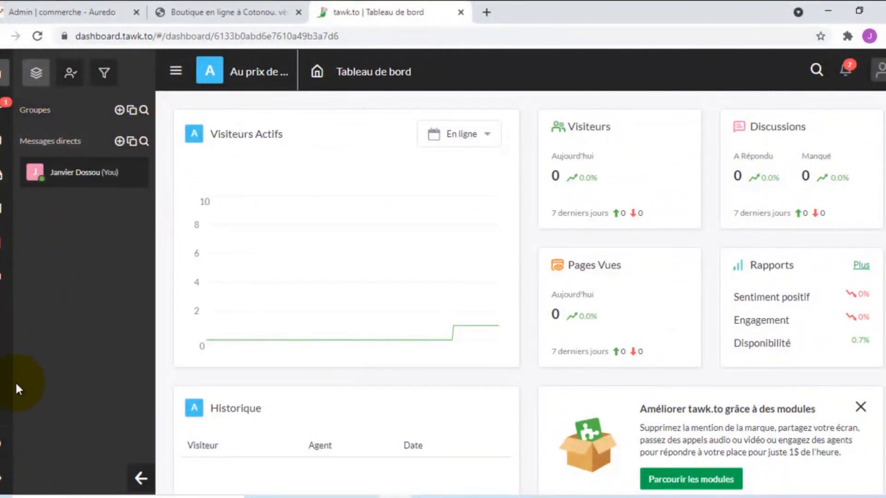
# - Open Administration > Chat Widget and copy the widget embed code
pyautogui.click(4, 478)
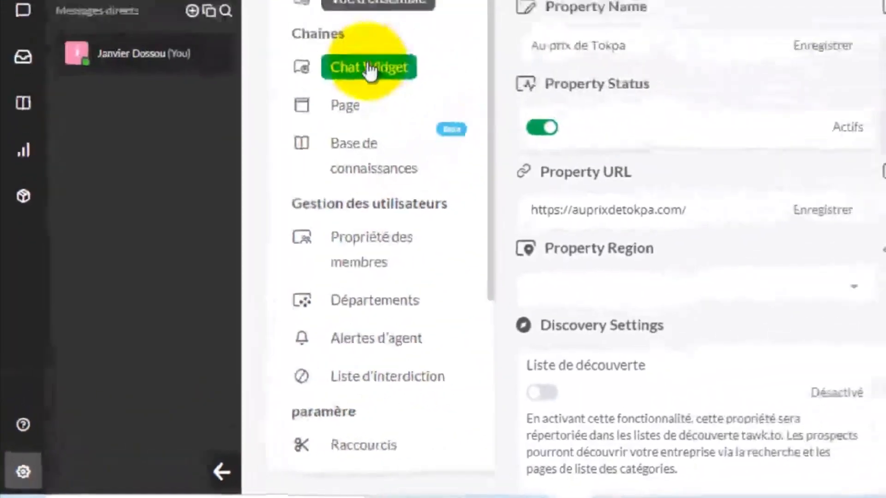
pyautogui.click(325, 124)
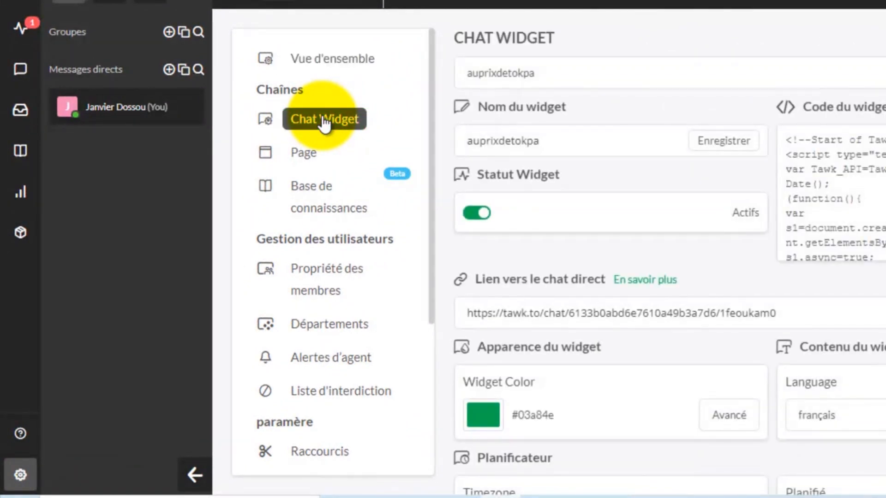
pyautogui.moveTo(879, 184)
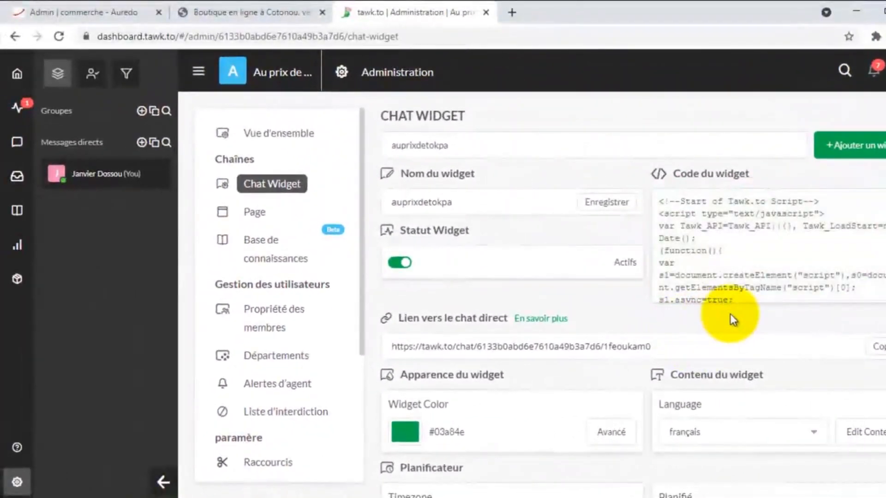
pyautogui.moveTo(699, 296)
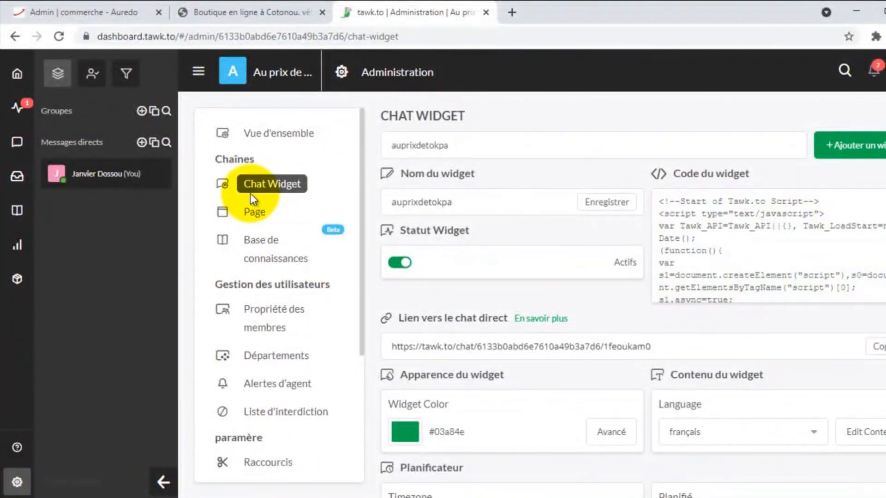
pyautogui.moveTo(732, 222)
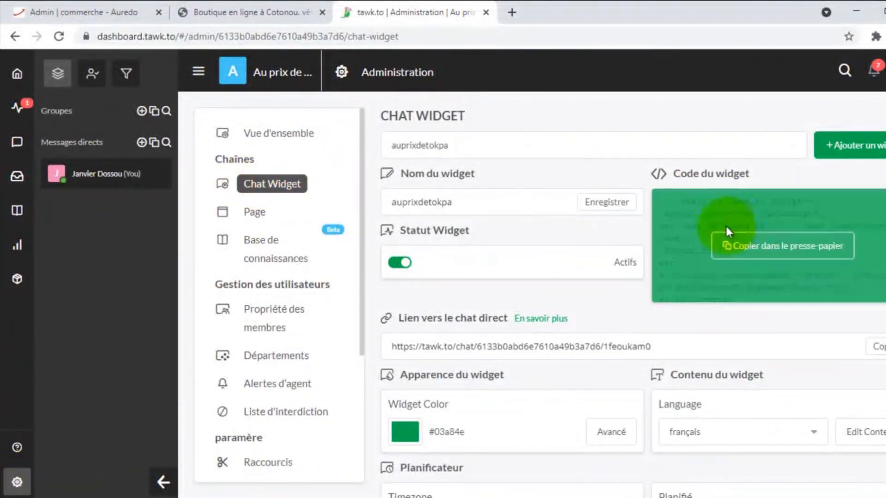
pyautogui.click(731, 236)
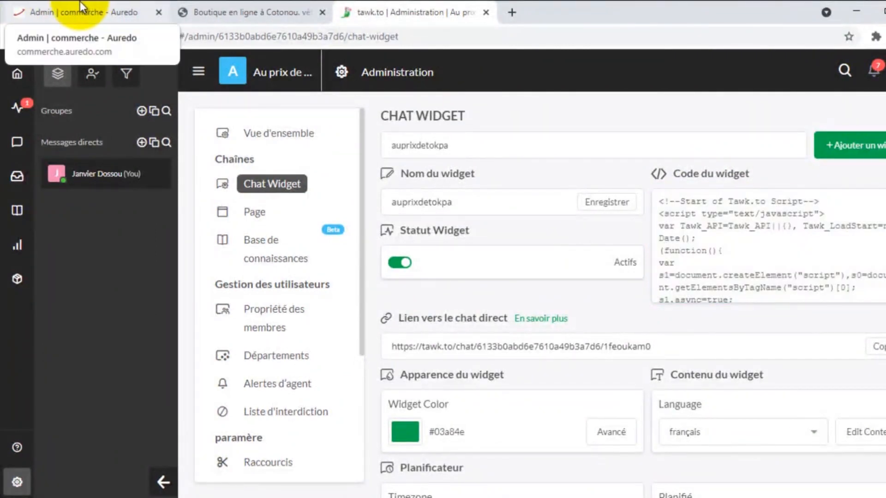
# - Check the shop's script settings, then scroll the Chat Widget page down to Apparence du widget
pyautogui.click(82, 7)
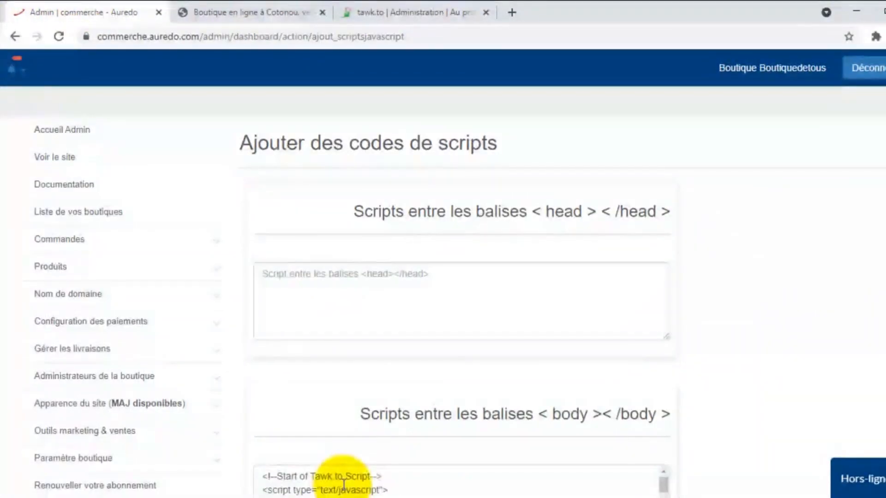
pyautogui.click(405, 10)
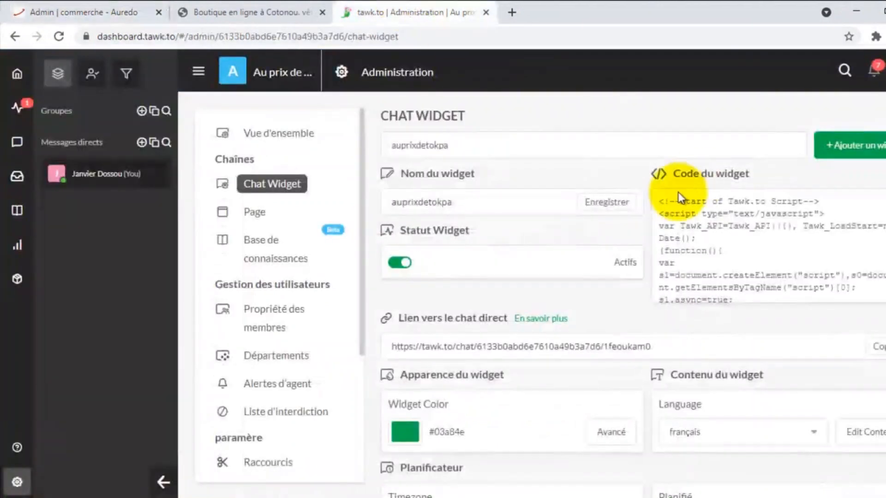
pyautogui.moveTo(728, 247)
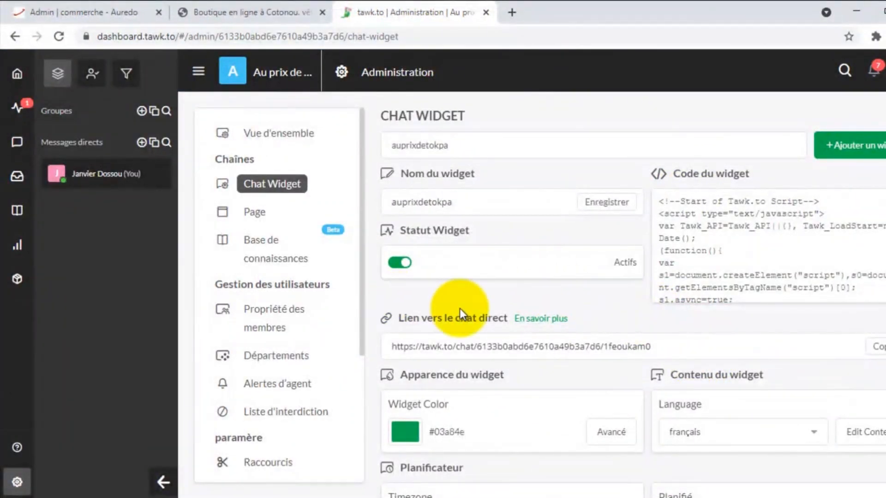
pyautogui.scroll(-2, 462, 309)
pyautogui.scroll(-2, 506, 298)
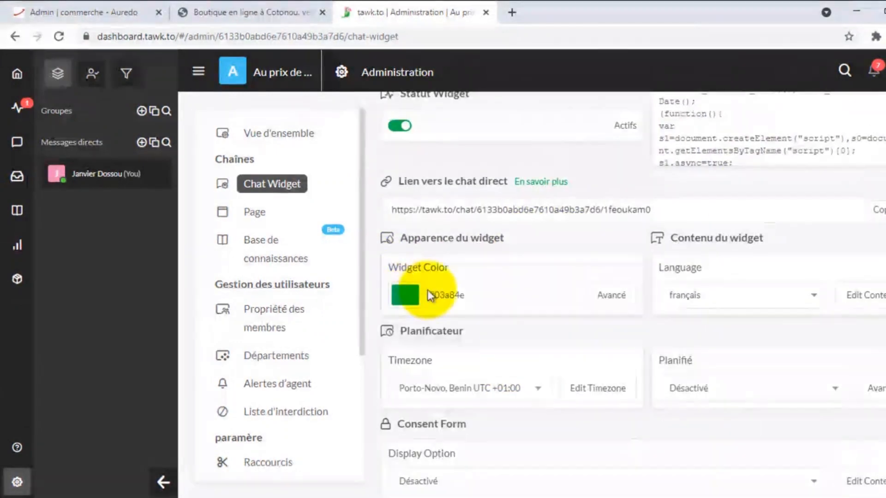
pyautogui.scroll(-2, 455, 280)
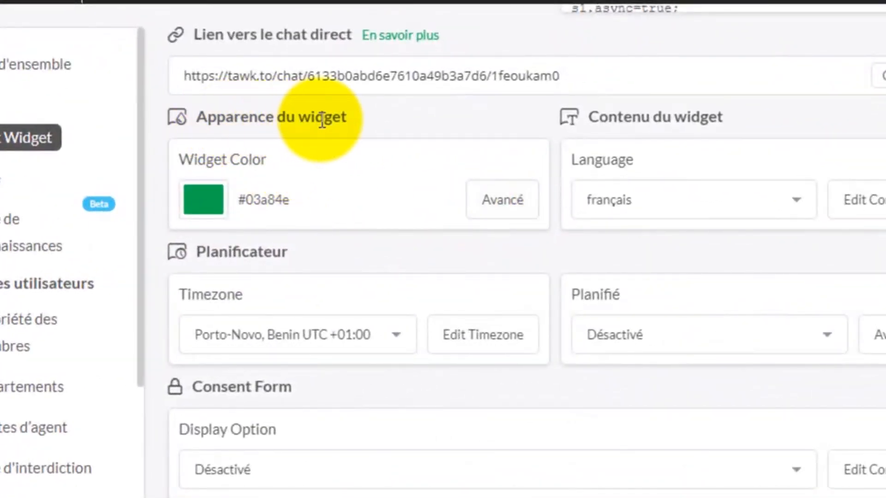
# - In the Avancé appearance settings, set the desktop widget style to the 'En ligne' tab
pyautogui.click(503, 204)
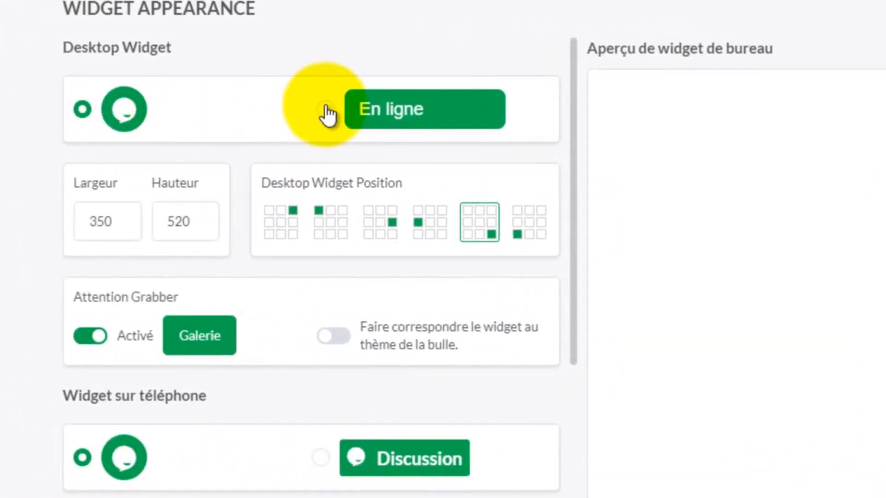
pyautogui.click(326, 110)
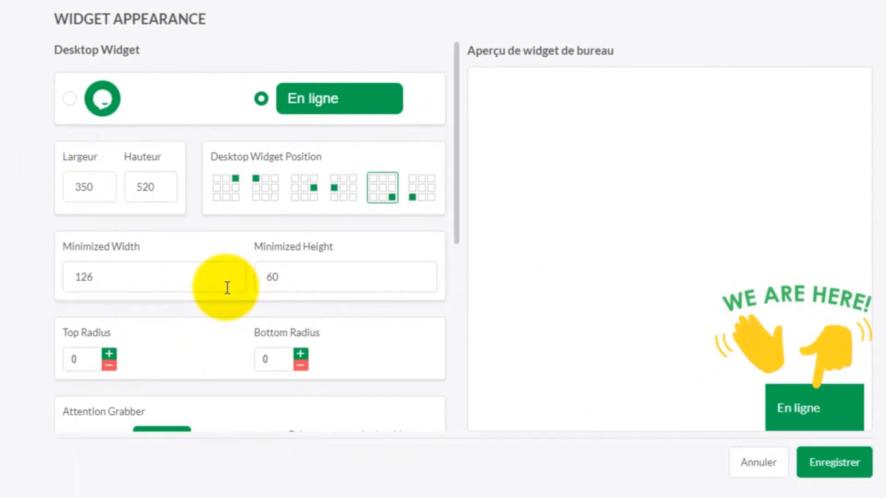
pyautogui.scroll(-2, 226, 289)
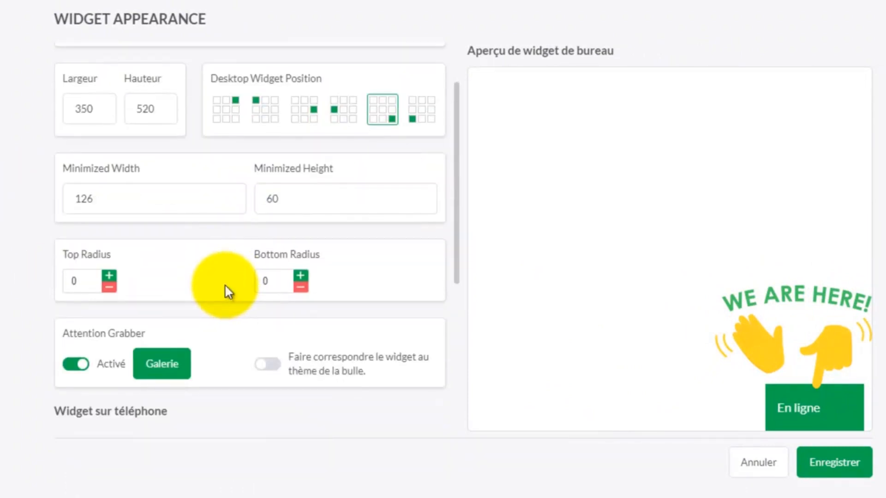
pyautogui.scroll(-2, 99, 338)
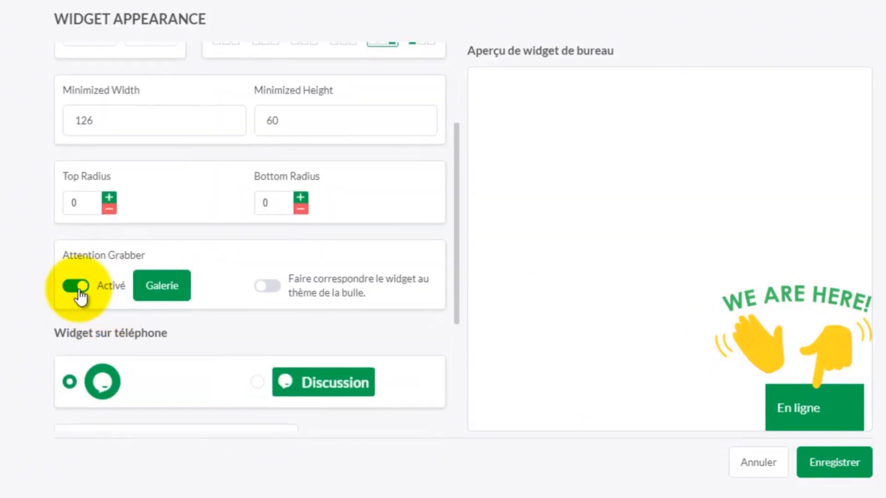
# - Turn the Attention Grabber off, then switch to the shop page to check the widget
pyautogui.click(76, 287)
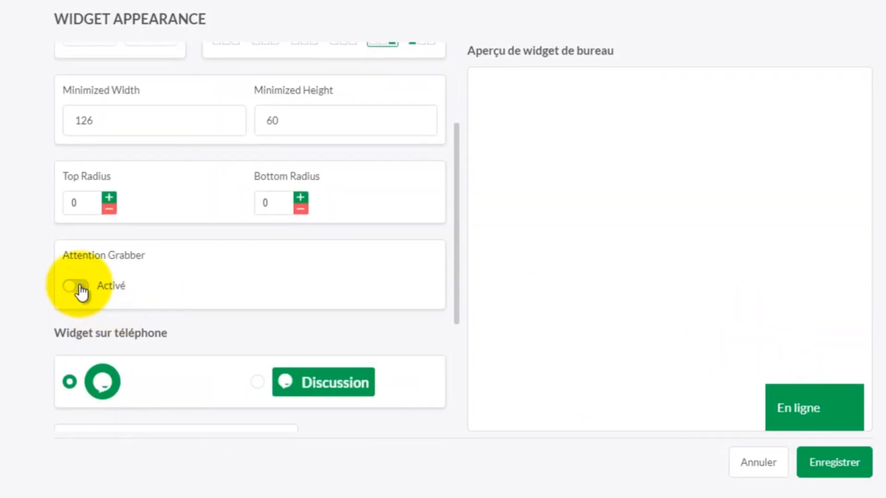
pyautogui.click(77, 287)
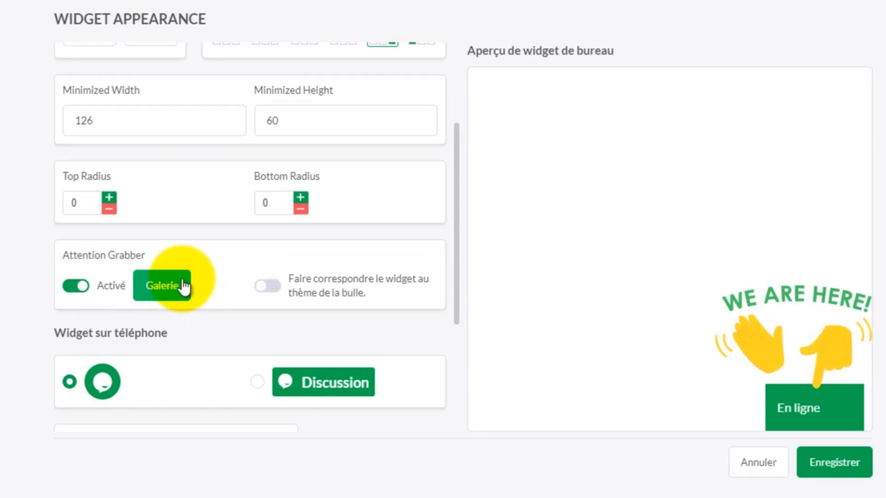
pyautogui.click(78, 288)
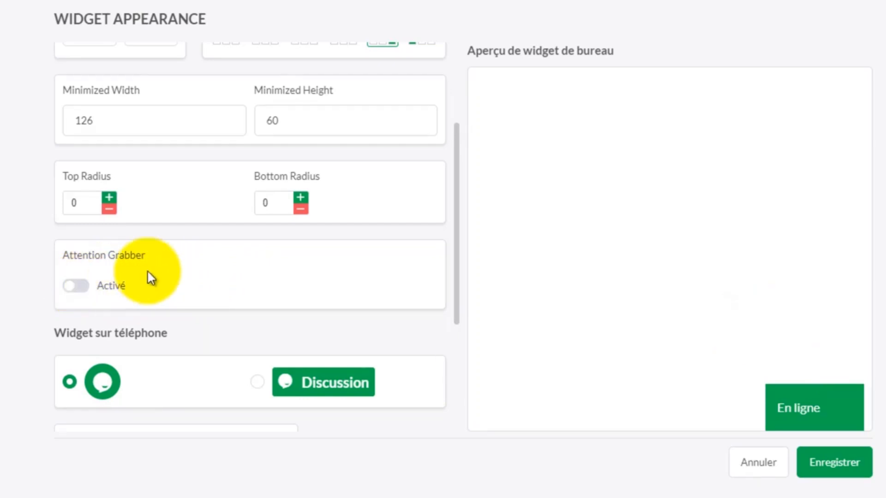
pyautogui.scroll(-2, 179, 258)
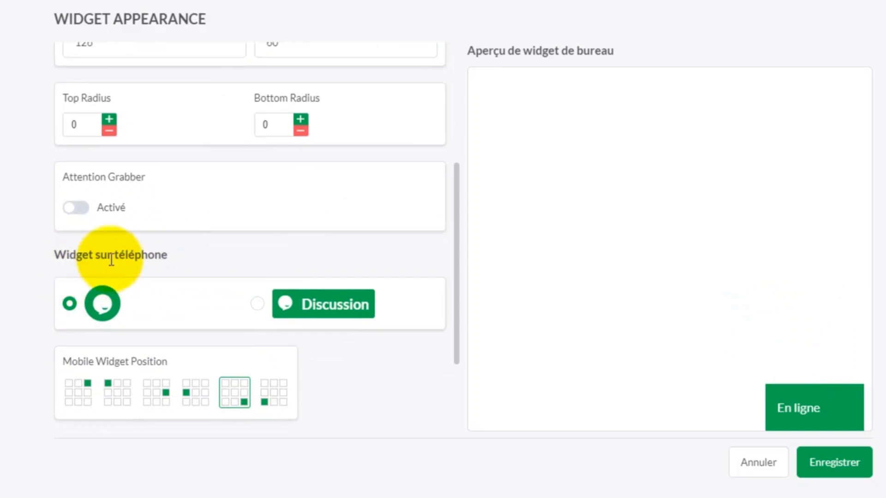
pyautogui.scroll(-2, 95, 309)
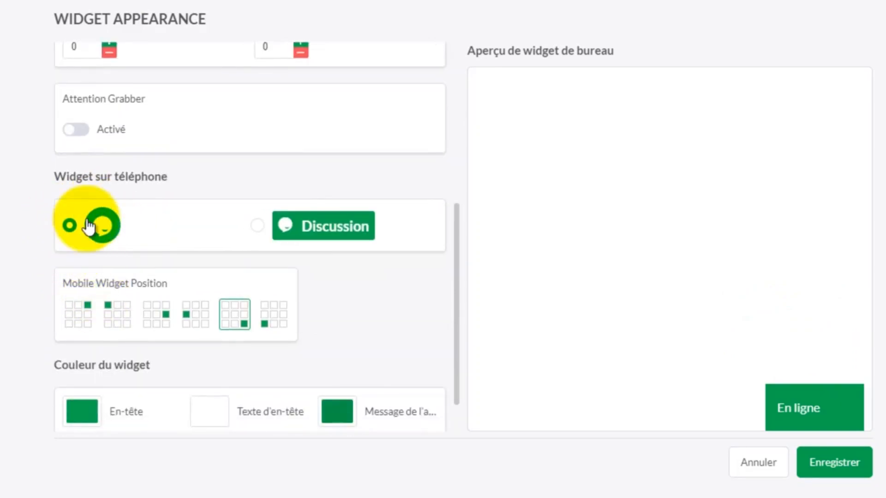
pyautogui.scroll(-1, 116, 237)
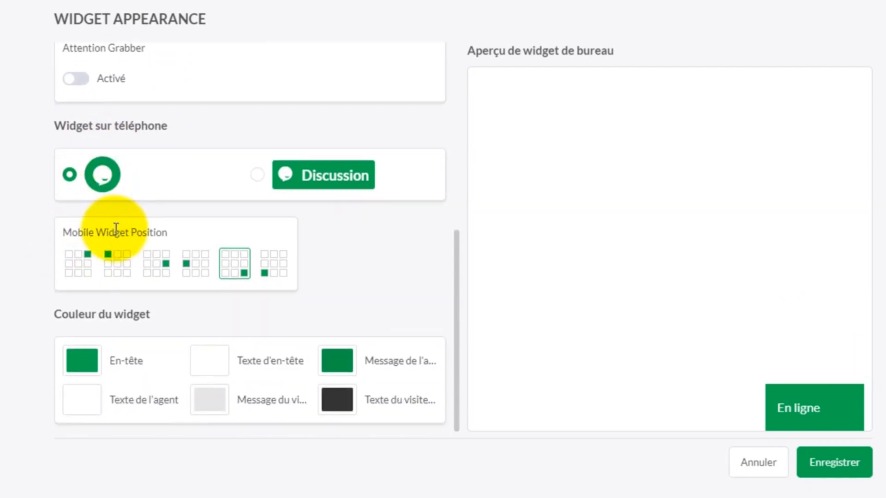
pyautogui.scroll(6, 117, 229)
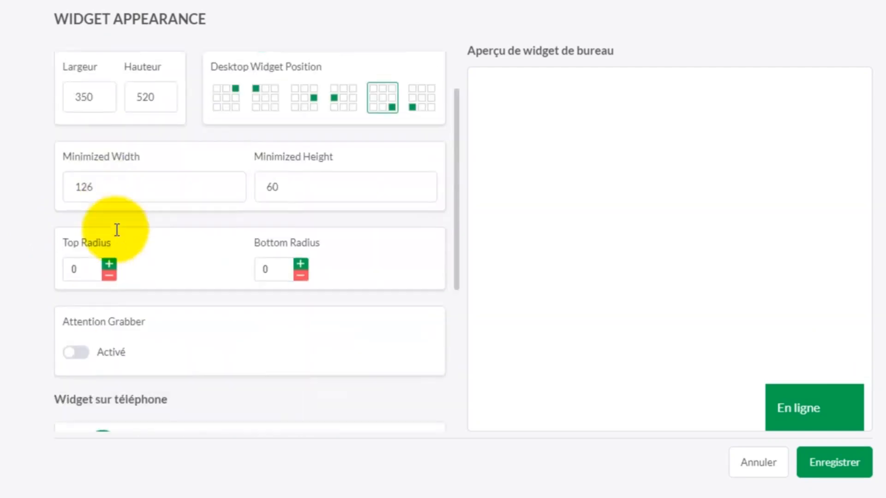
pyautogui.scroll(-6, 116, 230)
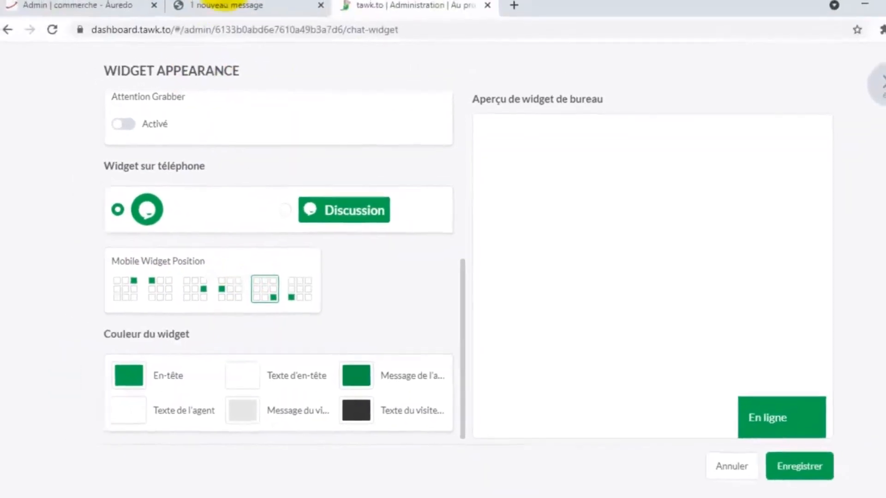
pyautogui.click(224, 12)
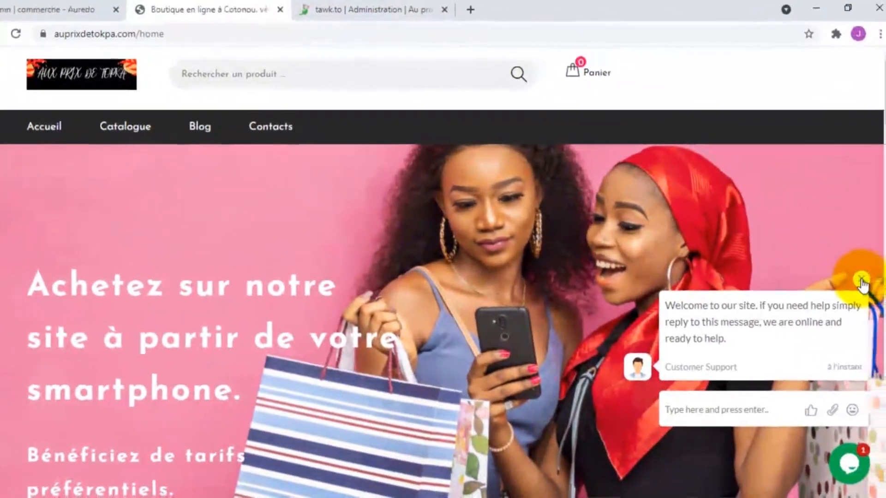
# - Dismiss the chat welcome popup, scroll through the shop footer, then return to tawk.to Widget Appearance
pyautogui.click(864, 287)
pyautogui.scroll(-4, 752, 280)
pyautogui.scroll(-20, 752, 281)
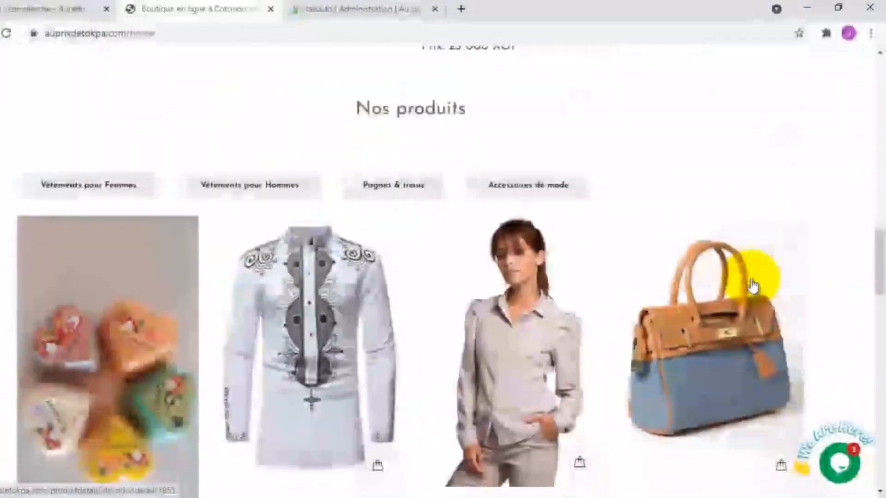
pyautogui.scroll(-5, 751, 282)
pyautogui.scroll(12, 751, 282)
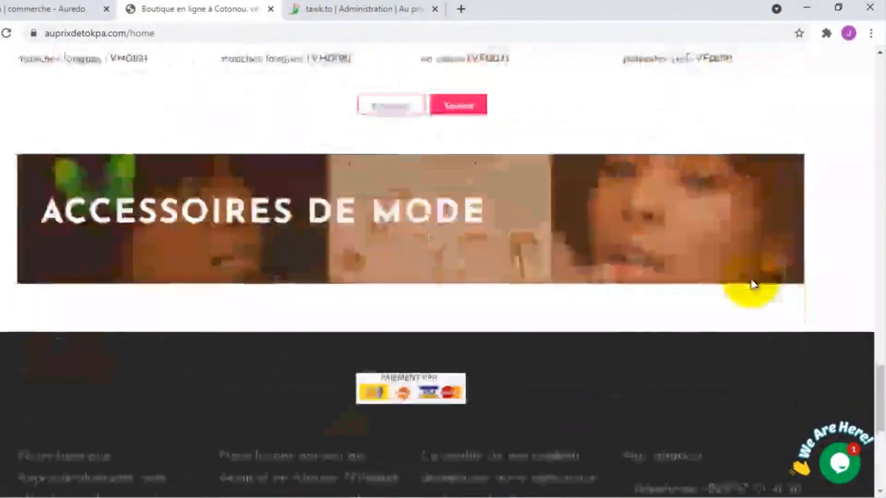
pyautogui.scroll(-12, 752, 282)
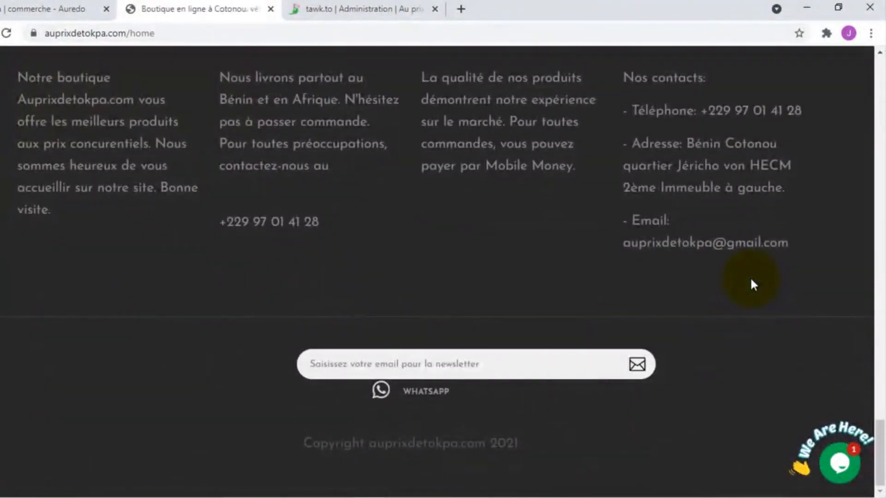
pyautogui.scroll(20, 723, 371)
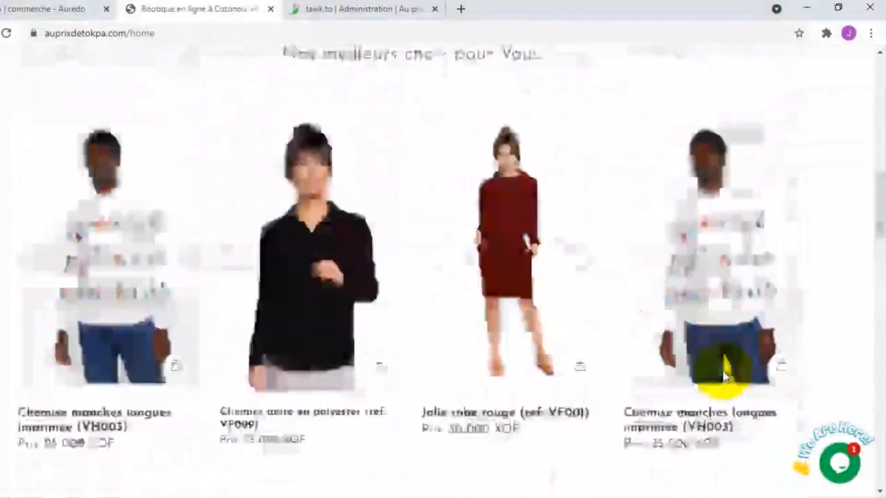
pyautogui.scroll(4, 723, 374)
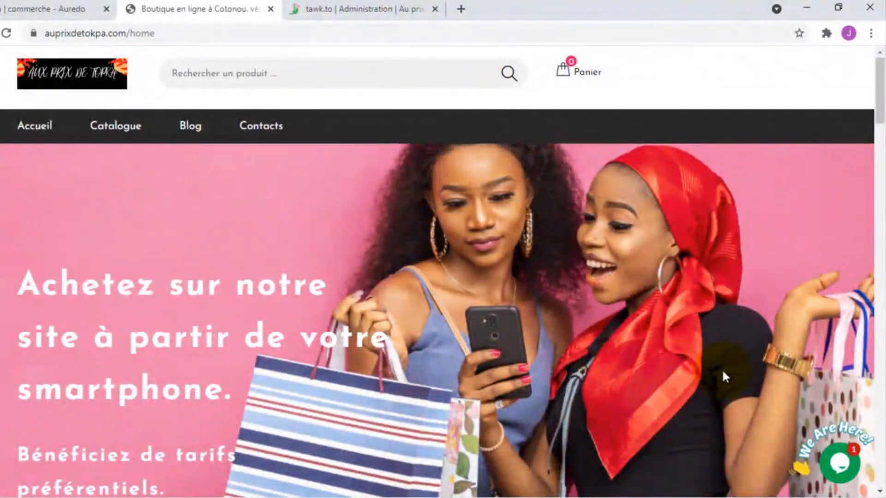
pyautogui.scroll(-12, 722, 372)
pyautogui.scroll(7, 722, 373)
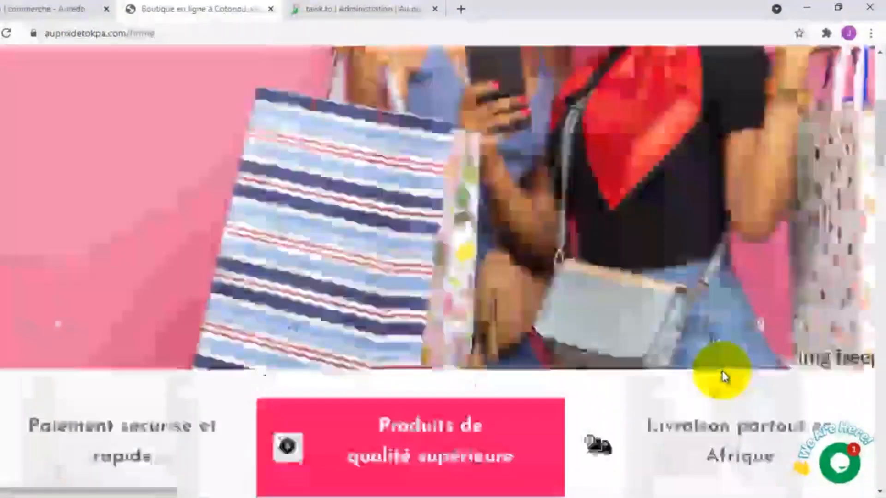
pyautogui.scroll(5, 723, 374)
pyautogui.scroll(-12, 722, 373)
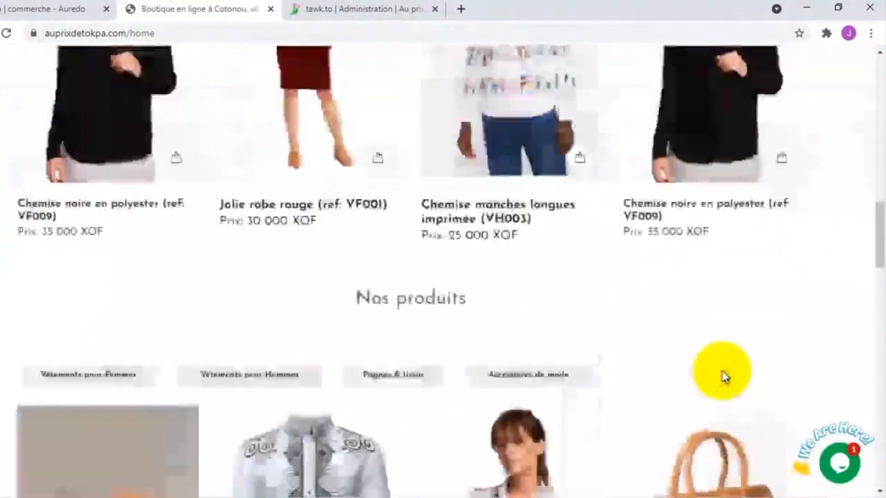
pyautogui.scroll(-15, 723, 374)
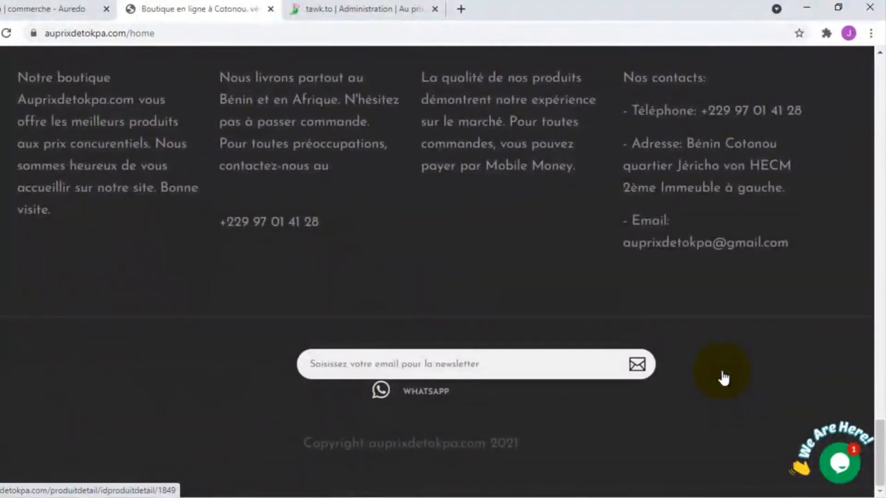
pyautogui.scroll(8, 723, 378)
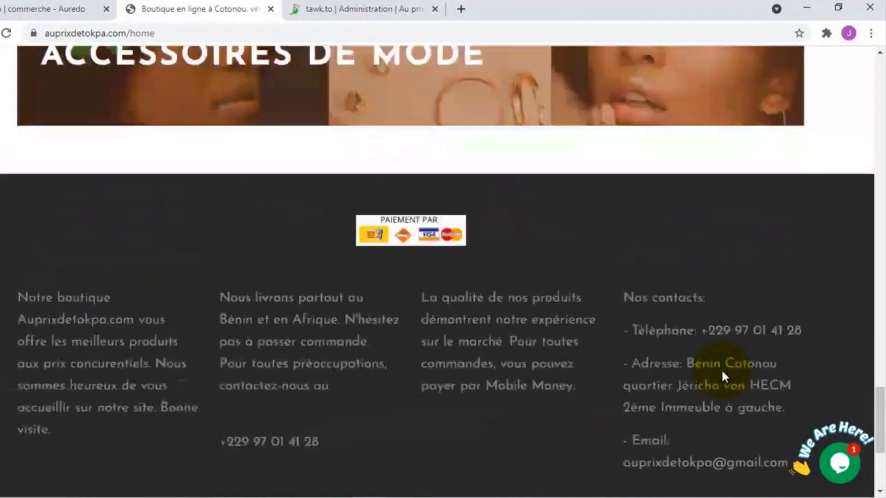
pyautogui.scroll(-7, 722, 373)
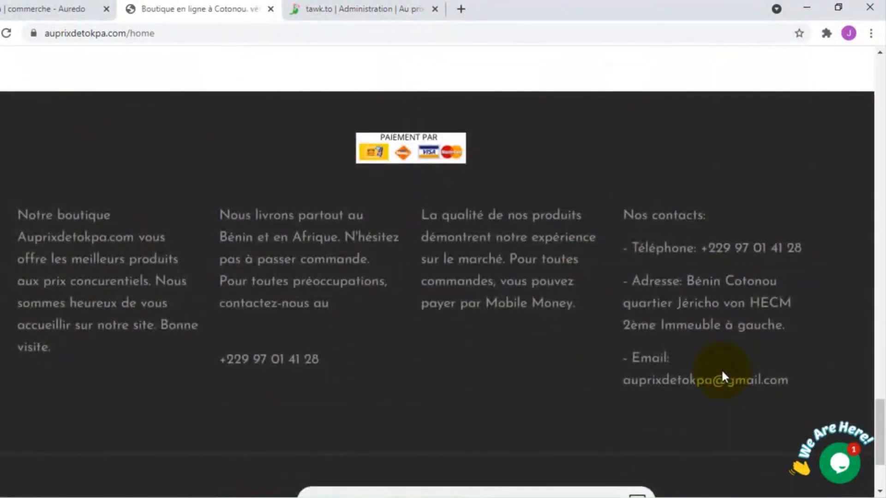
pyautogui.scroll(5, 722, 373)
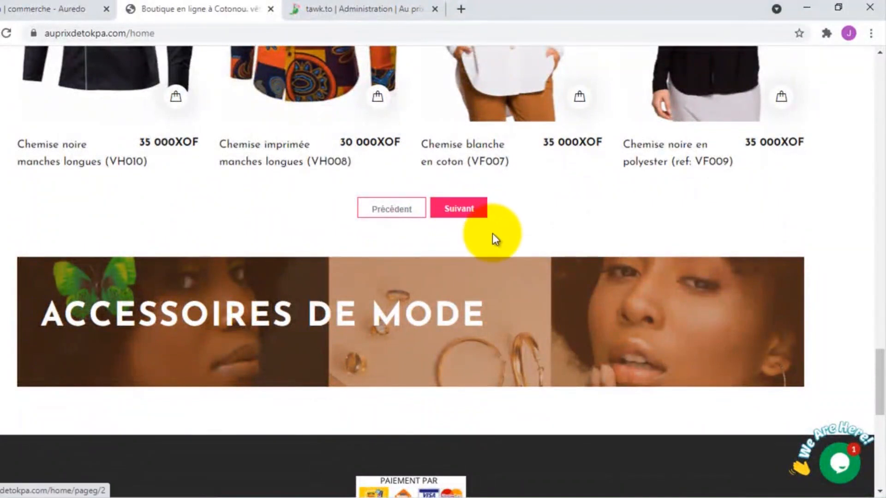
pyautogui.click(339, 9)
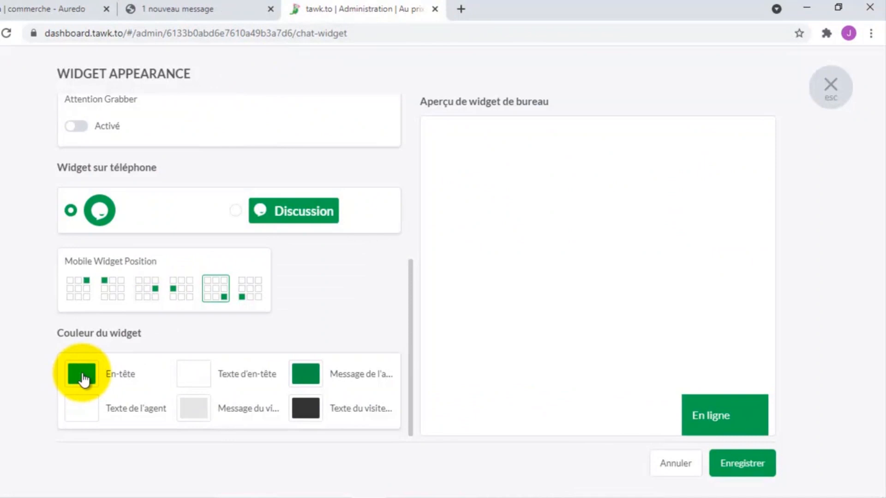
# - Open the En-tête colour picker and shift the header hue from green toward magenta
pyautogui.scroll(5, 129, 339)
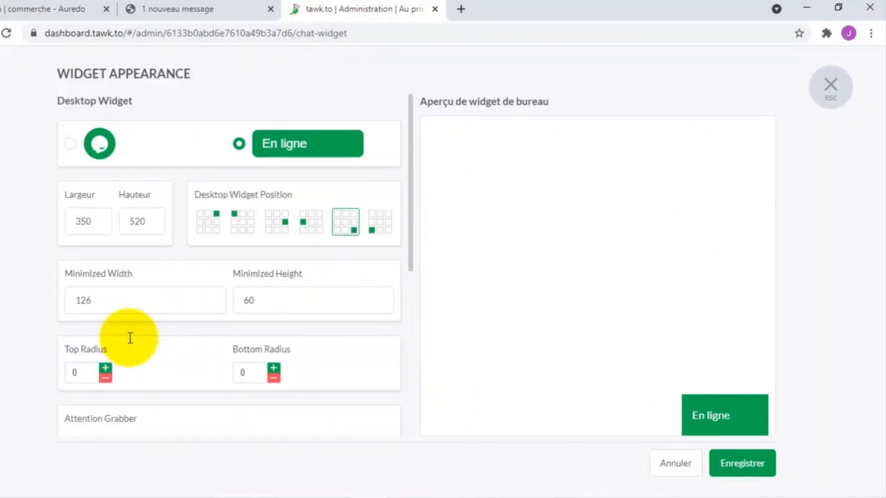
pyautogui.scroll(-5, 130, 338)
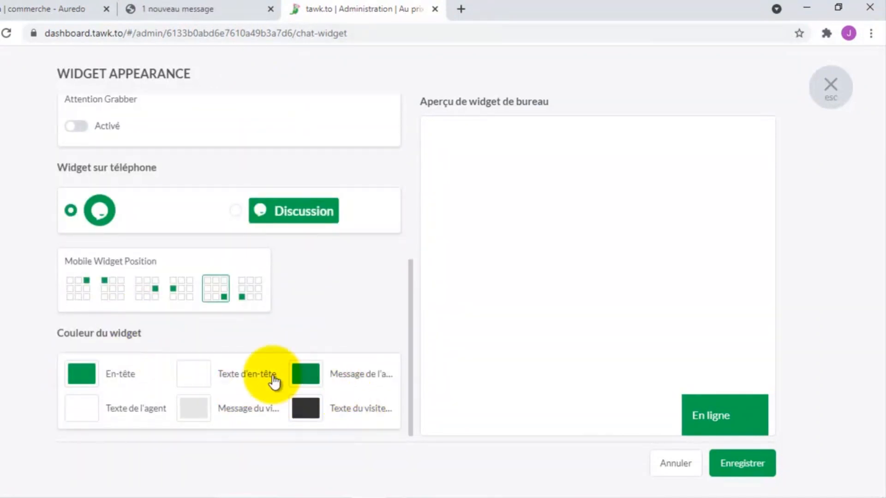
pyautogui.click(81, 373)
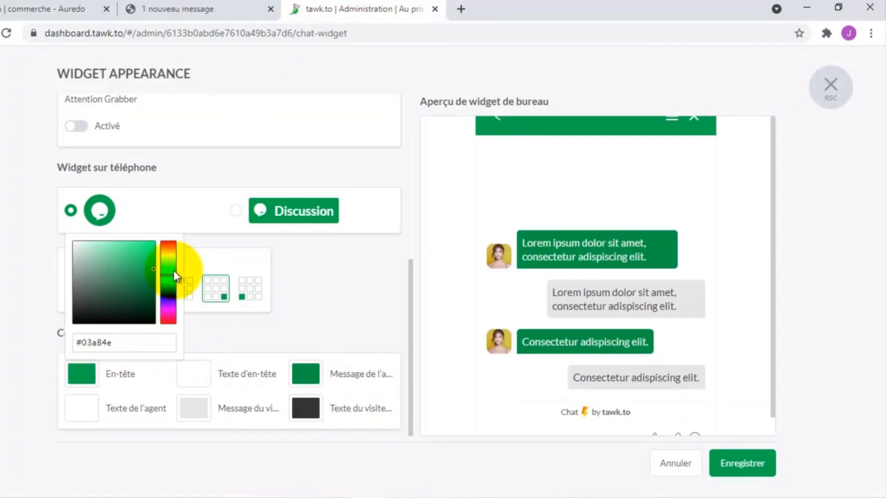
pyautogui.moveTo(169, 283); pyautogui.dragTo(165, 324)
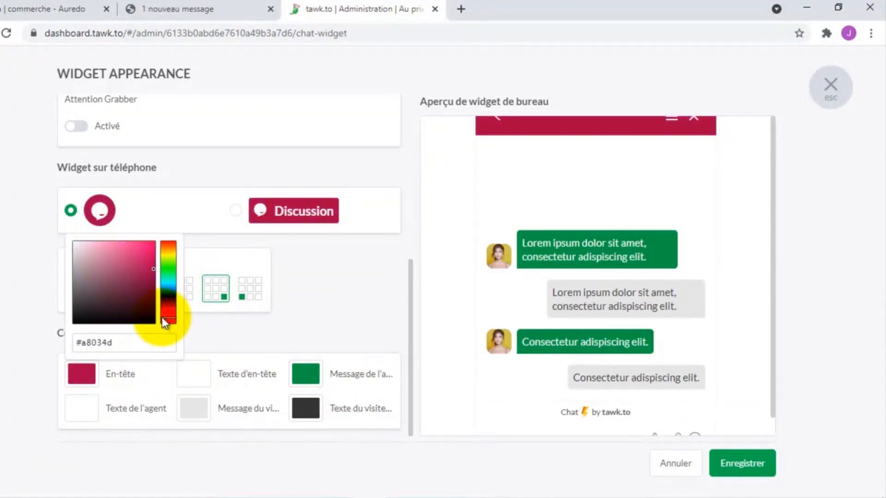
pyautogui.moveTo(163, 321)
pyautogui.mouseDown()
pyautogui.moveTo(148, 269)
pyautogui.moveTo(171, 323)
pyautogui.moveTo(173, 243)
pyautogui.moveTo(141, 289)
pyautogui.moveTo(148, 296)
pyautogui.moveTo(147, 277)
pyautogui.mouseUp()
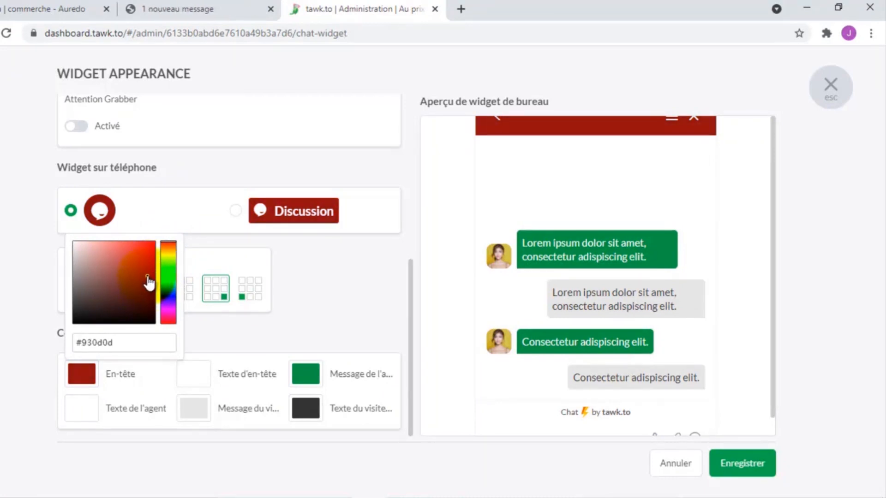
pyautogui.moveTo(171, 247); pyautogui.dragTo(171, 324)
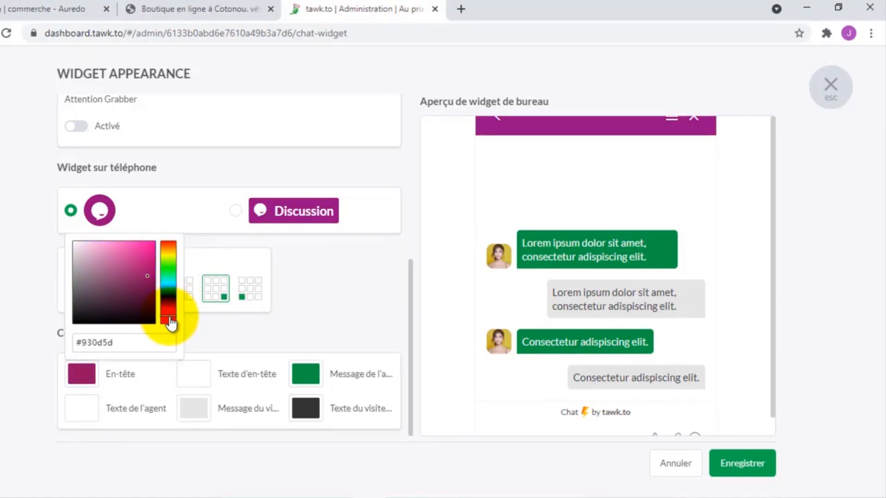
# - Tune the header shade to vivid pink #df0773, save it, and go to the shop page
pyautogui.click(151, 280)
pyautogui.moveTo(151, 279); pyautogui.dragTo(153, 286)
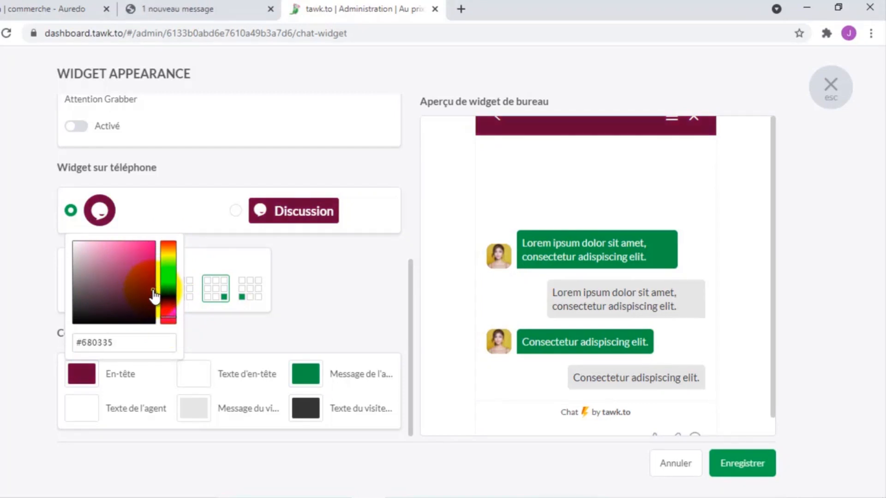
pyautogui.moveTo(151, 288)
pyautogui.mouseDown()
pyautogui.moveTo(150, 277)
pyautogui.moveTo(143, 286)
pyautogui.mouseUp()
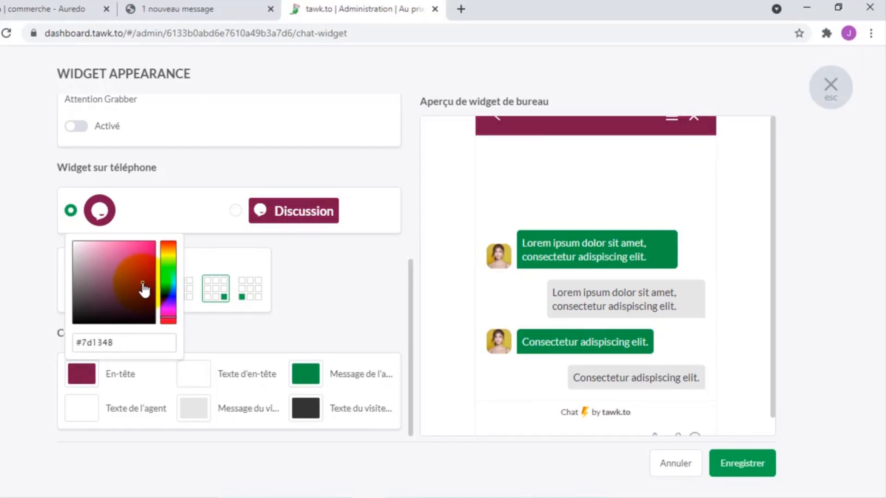
pyautogui.moveTo(147, 291)
pyautogui.mouseDown()
pyautogui.moveTo(147, 253)
pyautogui.moveTo(153, 263)
pyautogui.mouseUp()
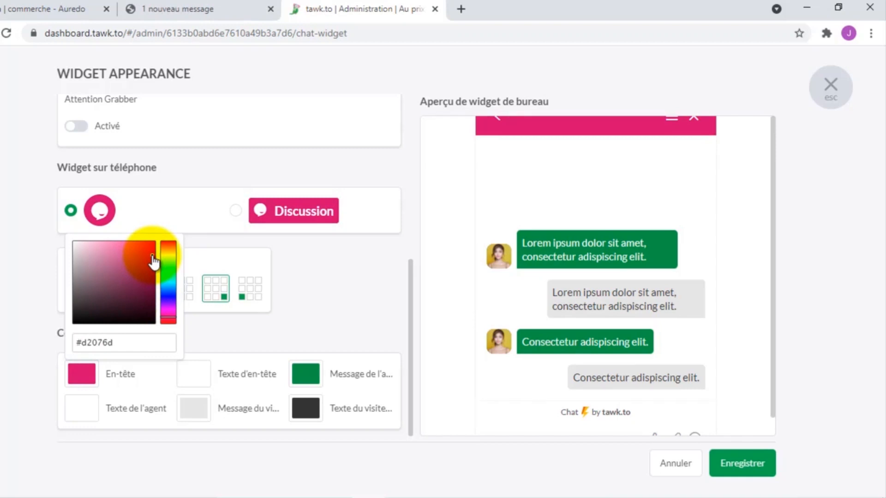
pyautogui.moveTo(153, 262); pyautogui.dragTo(154, 263)
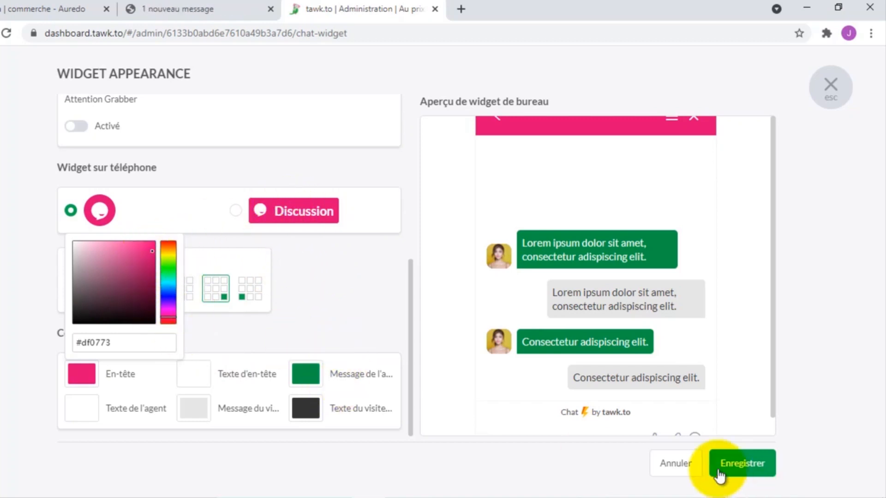
pyautogui.click(741, 466)
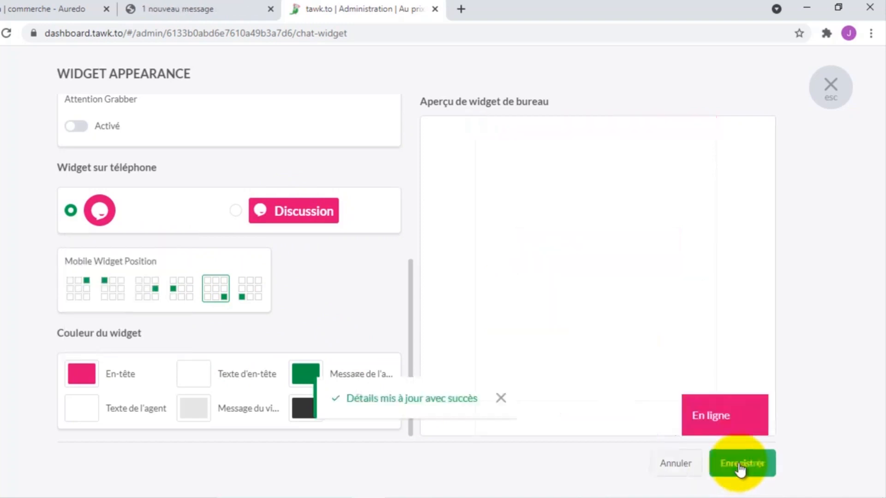
pyautogui.click(182, 9)
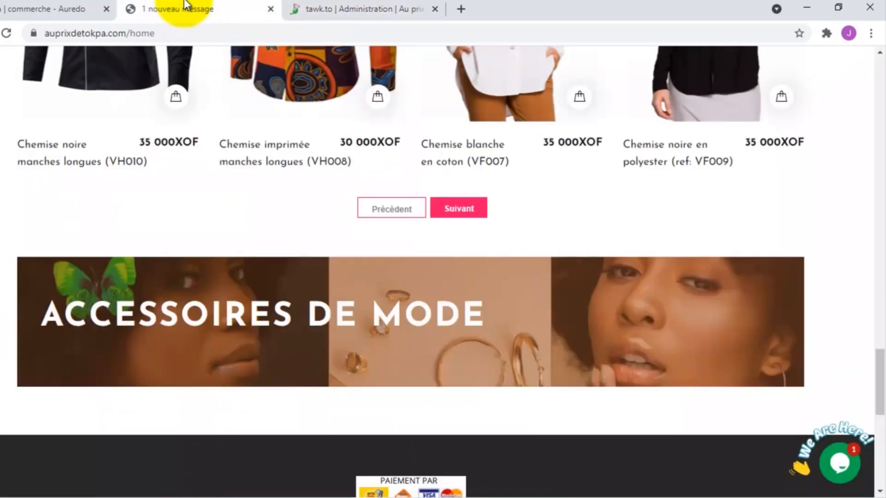
# - Reload the shop and open the chat widget to confirm it is now pink
pyautogui.click(6, 34)
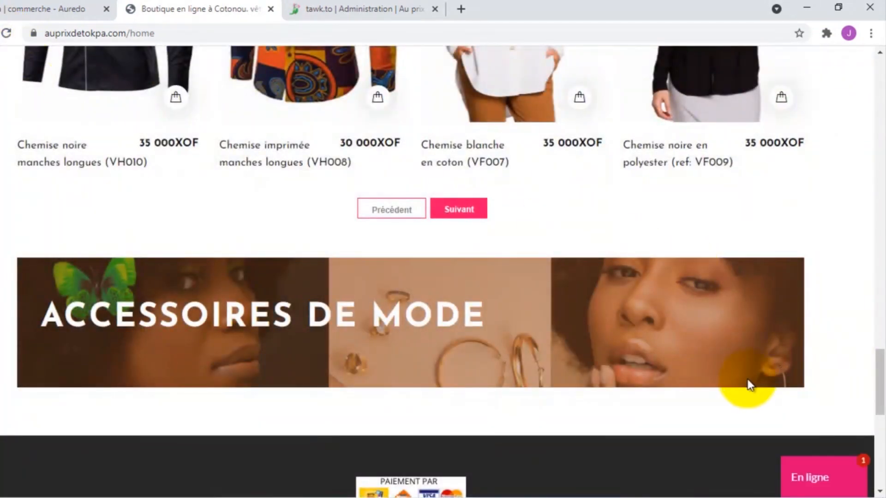
pyautogui.scroll(6, 806, 431)
pyautogui.scroll(-5, 807, 431)
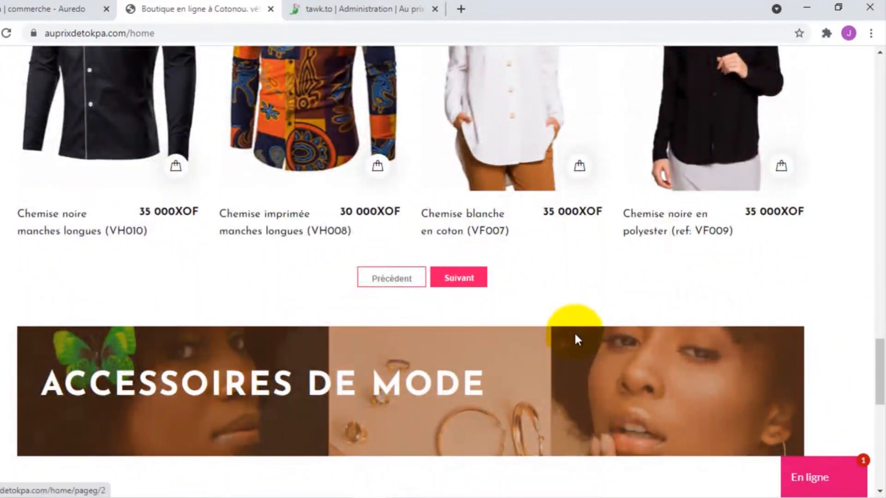
pyautogui.click(816, 480)
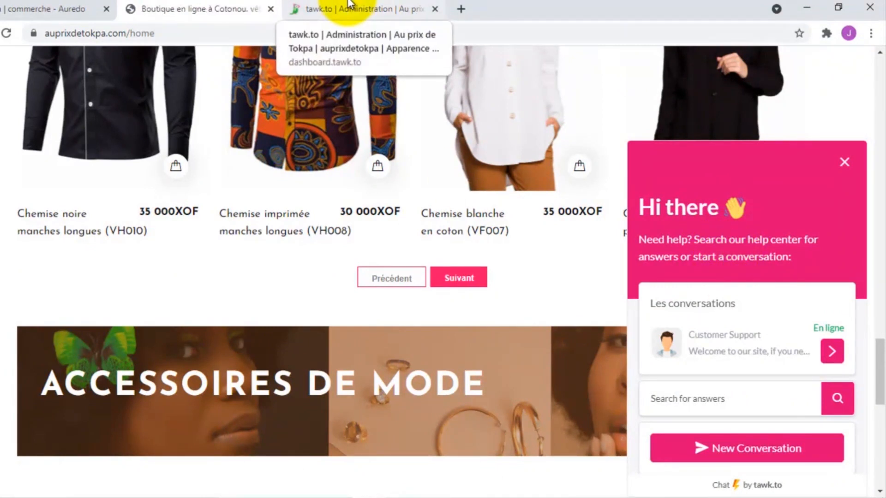
# - Close tawk.to Widget Appearance and return to the Chat Widget administration page showing #df0773
pyautogui.click(349, 6)
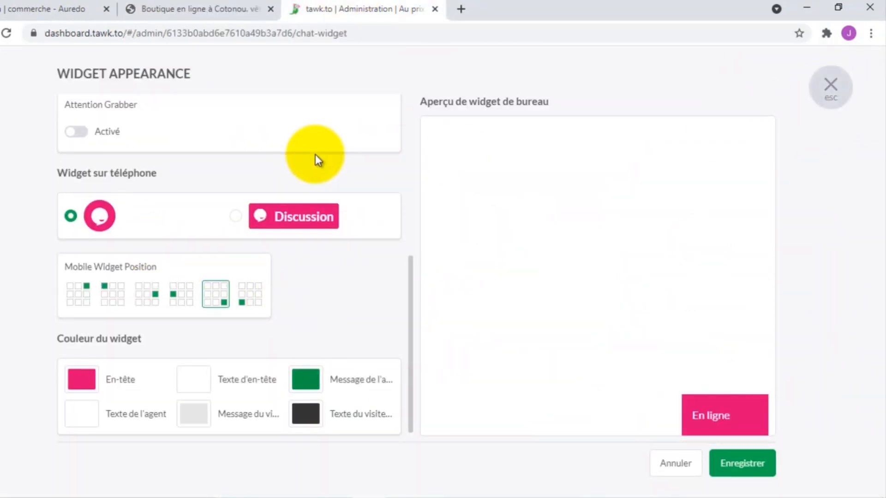
pyautogui.scroll(7, 315, 154)
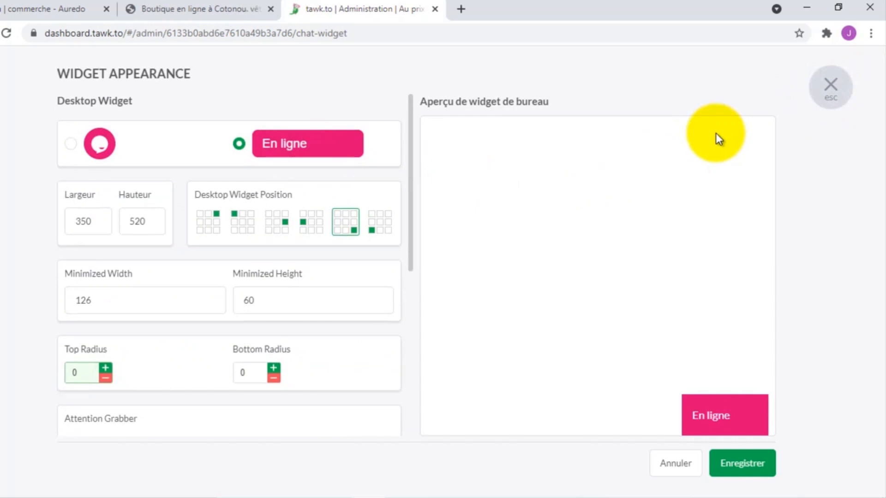
pyautogui.click(831, 90)
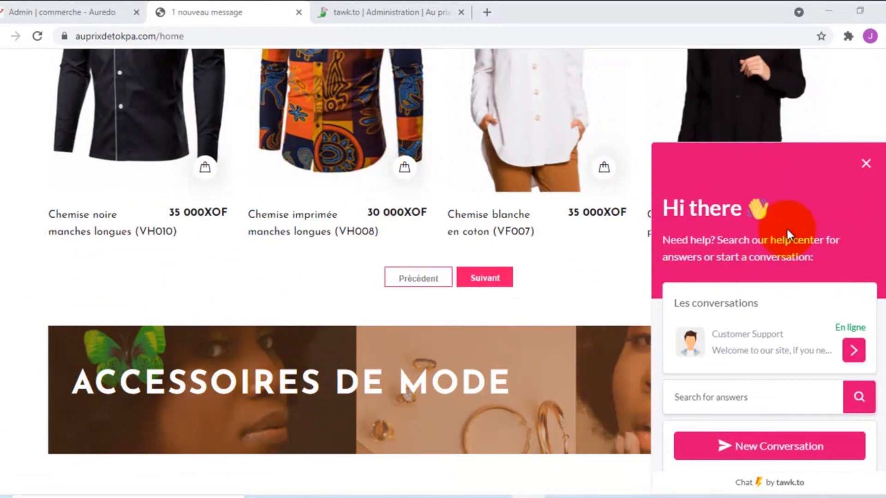
pyautogui.click(341, 12)
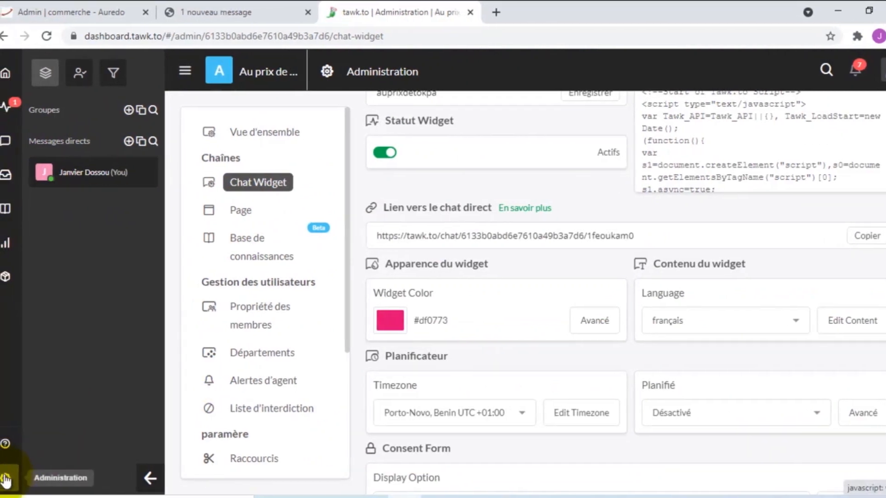
pyautogui.click(17, 480)
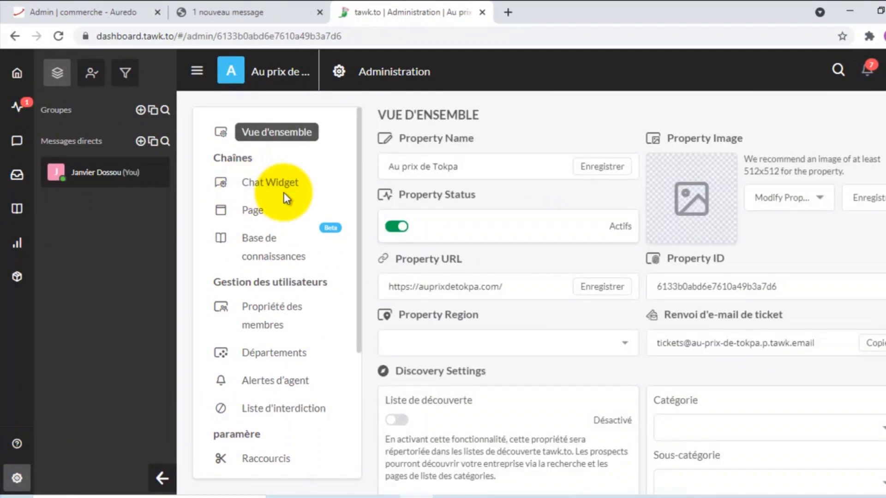
pyautogui.scroll(-5, 610, 259)
pyautogui.scroll(-3, 610, 259)
pyautogui.scroll(8, 576, 261)
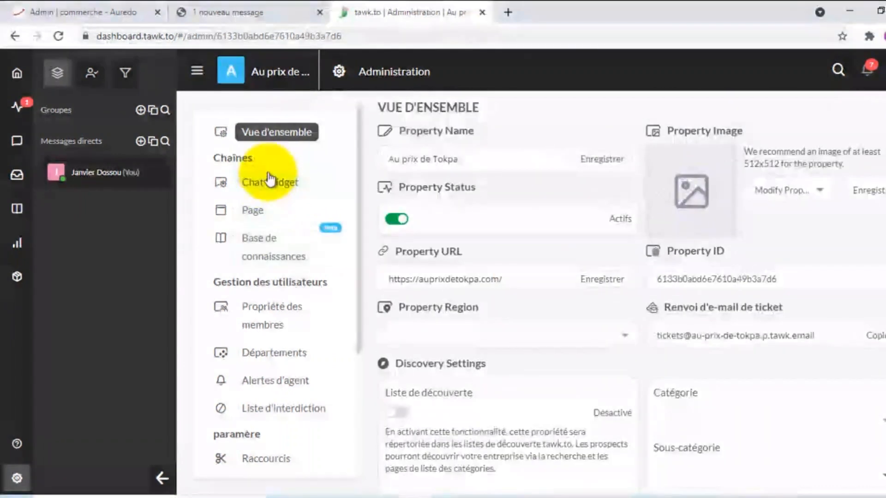
pyautogui.click(270, 180)
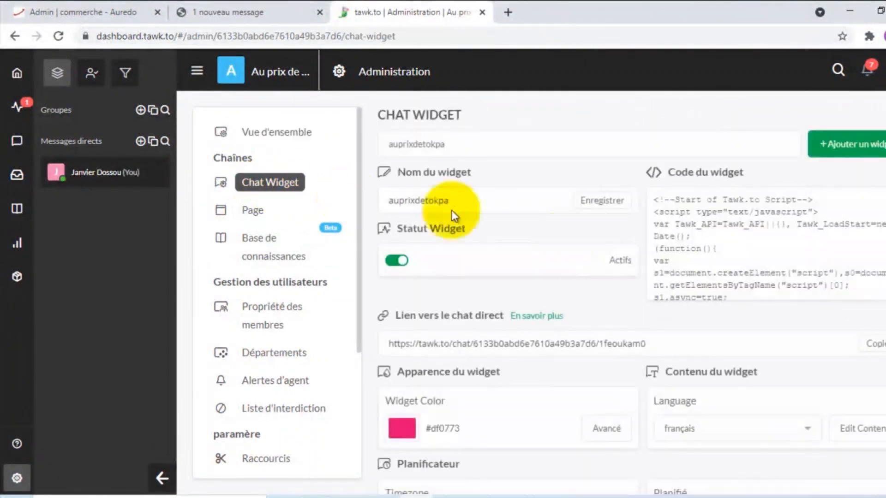
pyautogui.scroll(-6, 541, 274)
pyautogui.scroll(-6, 543, 278)
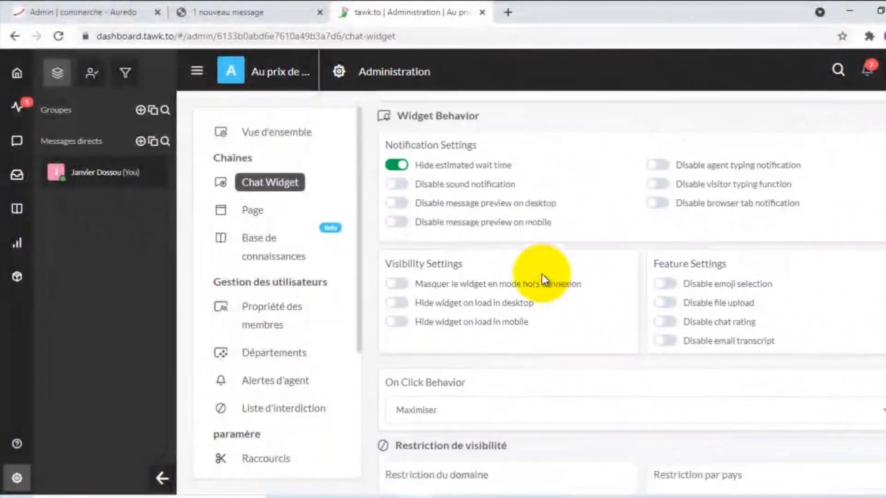
pyautogui.scroll(3, 542, 273)
pyautogui.scroll(-7, 541, 274)
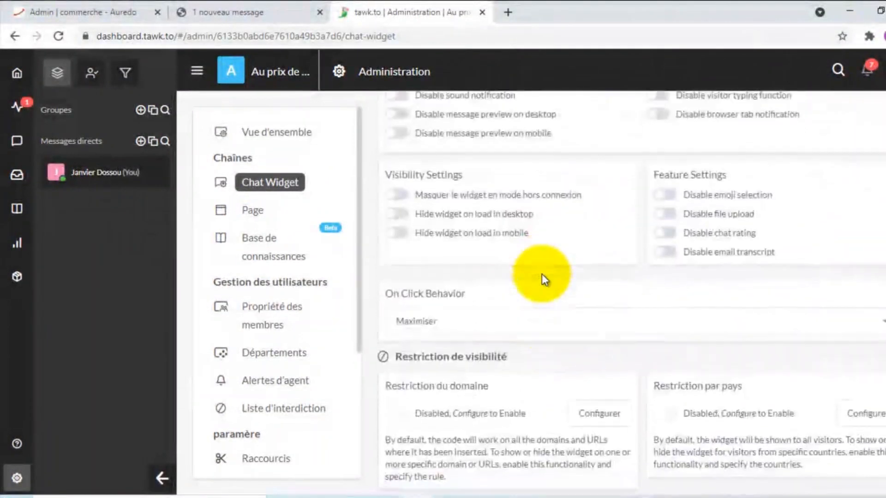
pyautogui.scroll(5, 542, 274)
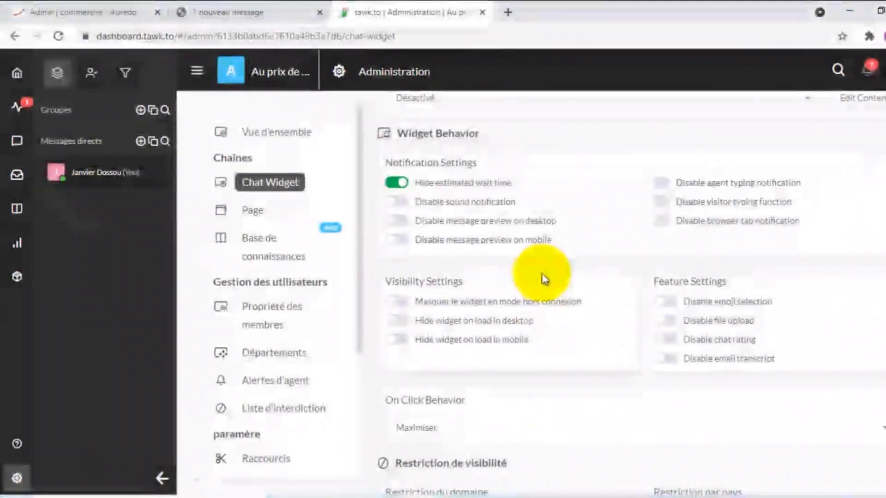
pyautogui.scroll(2, 542, 273)
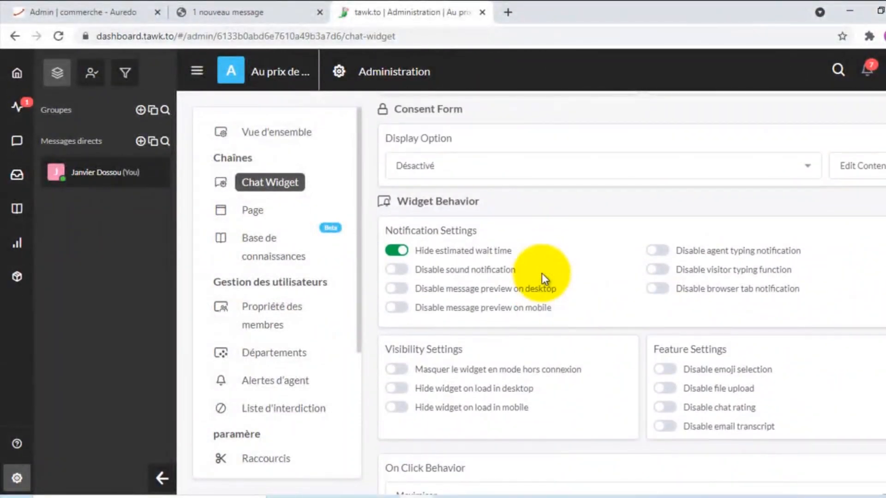
pyautogui.scroll(4, 542, 273)
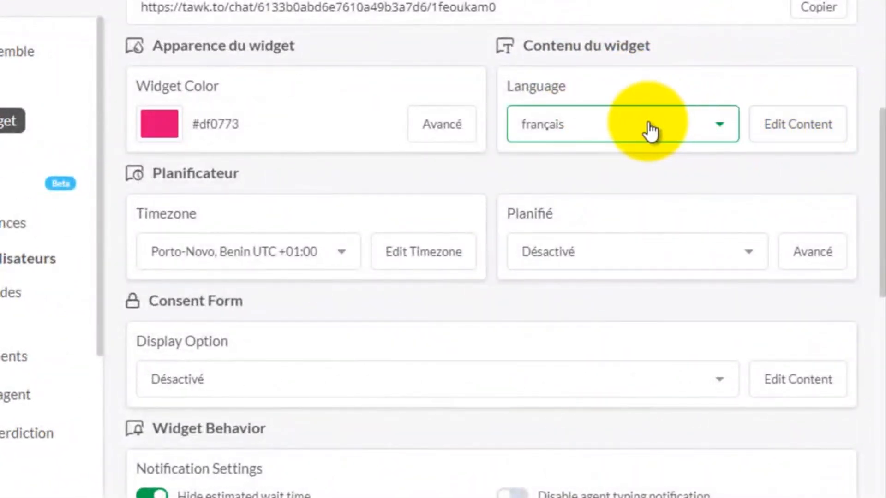
# - Edit the Heading card, replace 'Hi there' with 'Bonjour', and save it with À jour
pyautogui.click(794, 122)
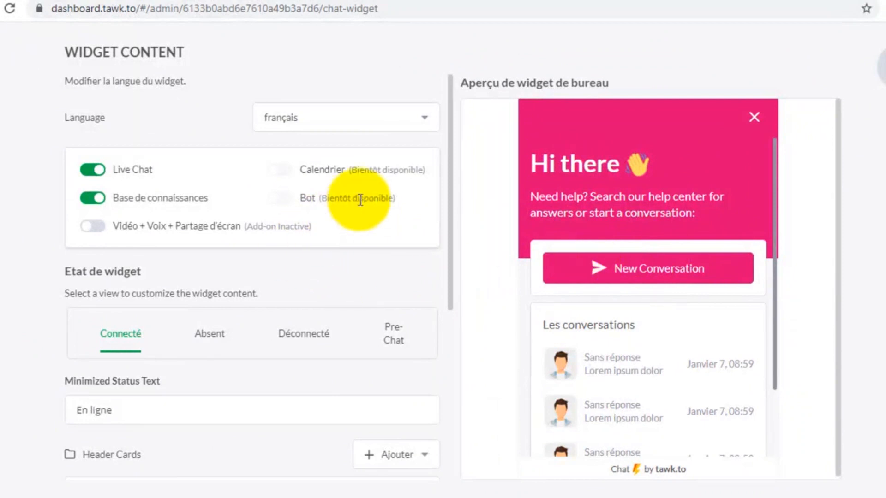
pyautogui.scroll(-3, 134, 254)
pyautogui.click(138, 260)
pyautogui.scroll(-1, 131, 248)
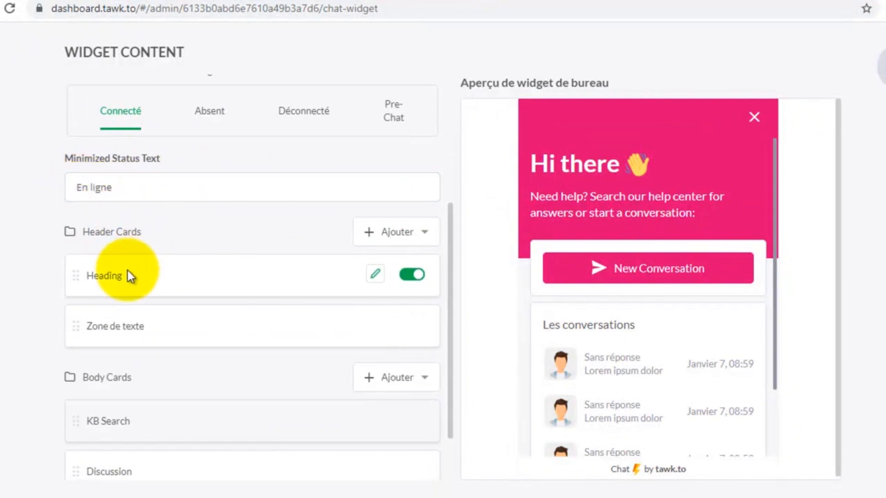
pyautogui.scroll(-2, 131, 267)
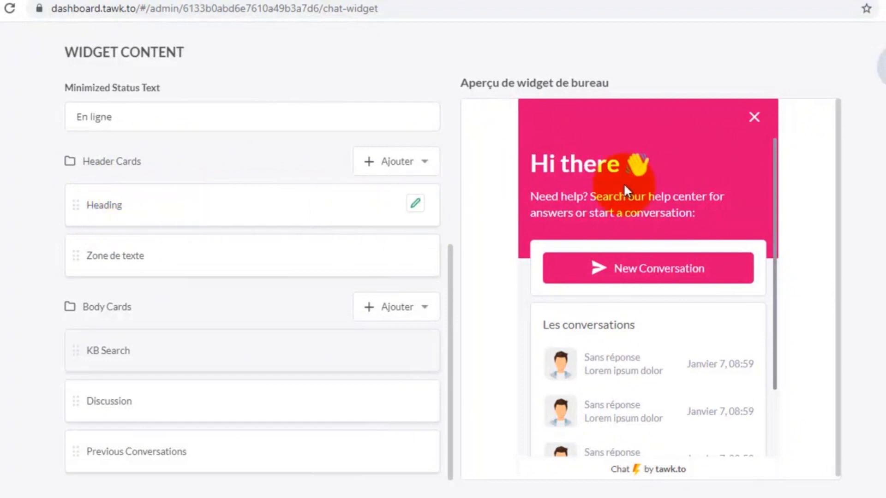
pyautogui.click(375, 204)
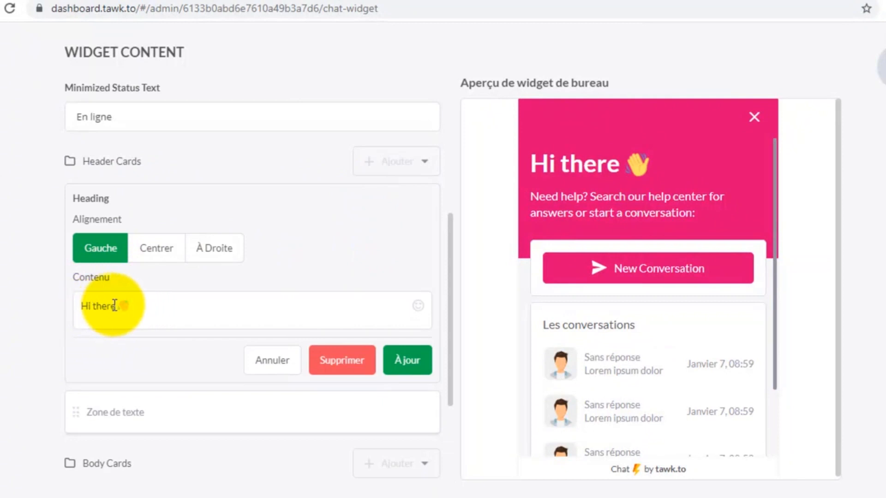
pyautogui.moveTo(113, 305); pyautogui.dragTo(82, 303)
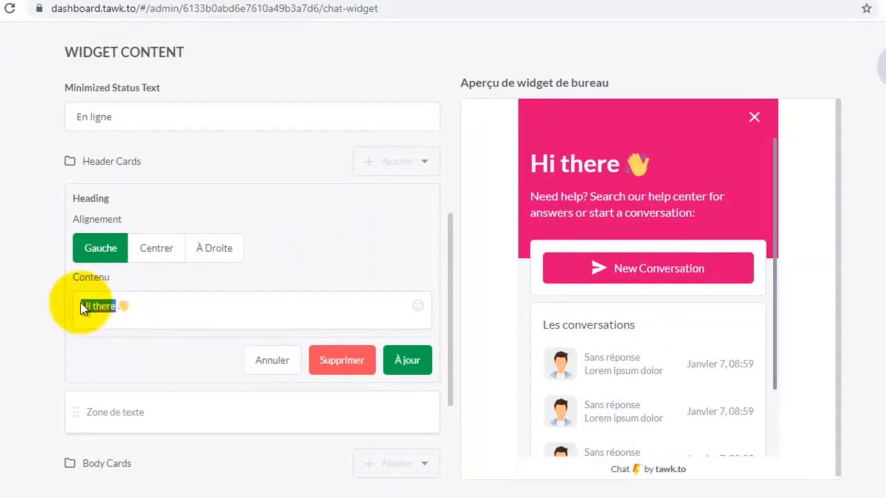
pyautogui.write('Bonjo')
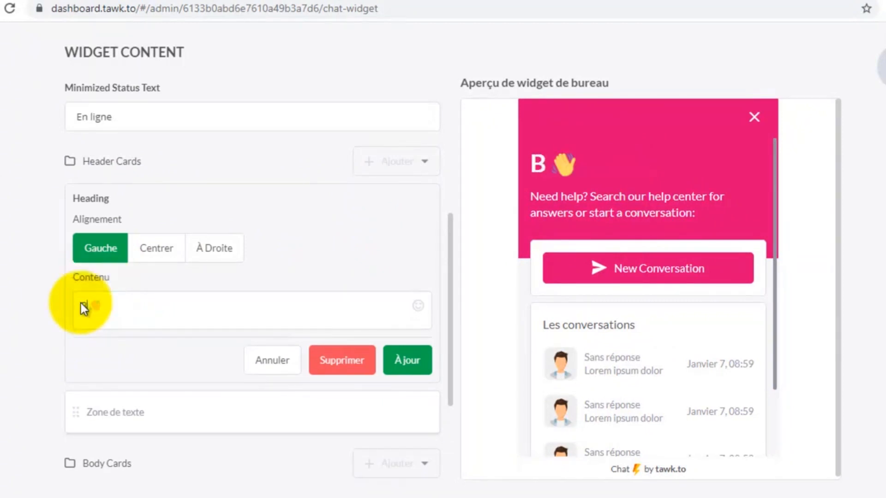
pyautogui.write('ur')
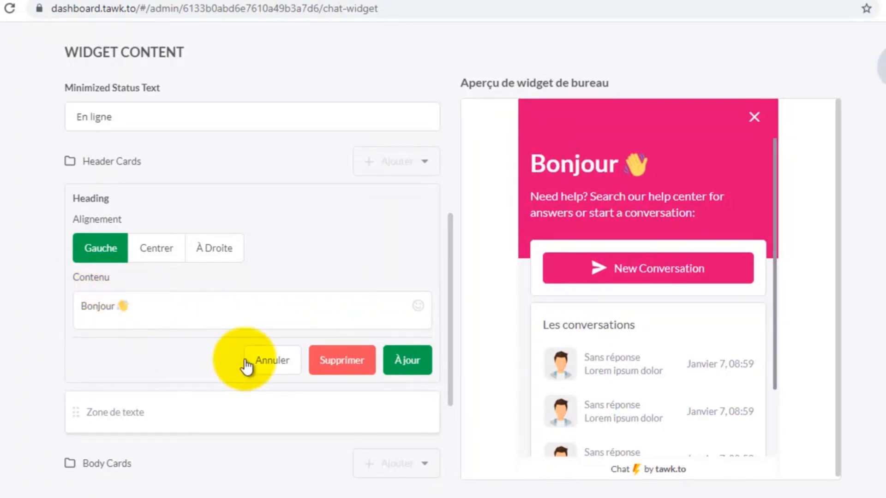
pyautogui.scroll(-3, 180, 365)
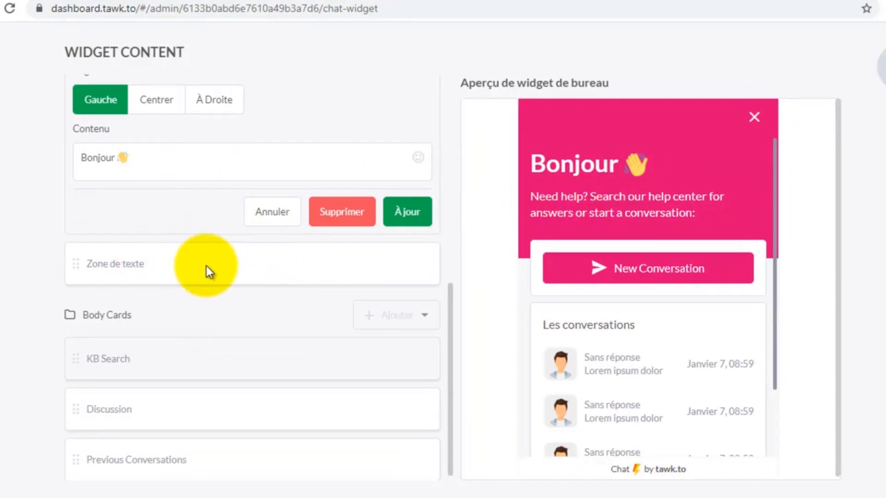
pyautogui.click(408, 212)
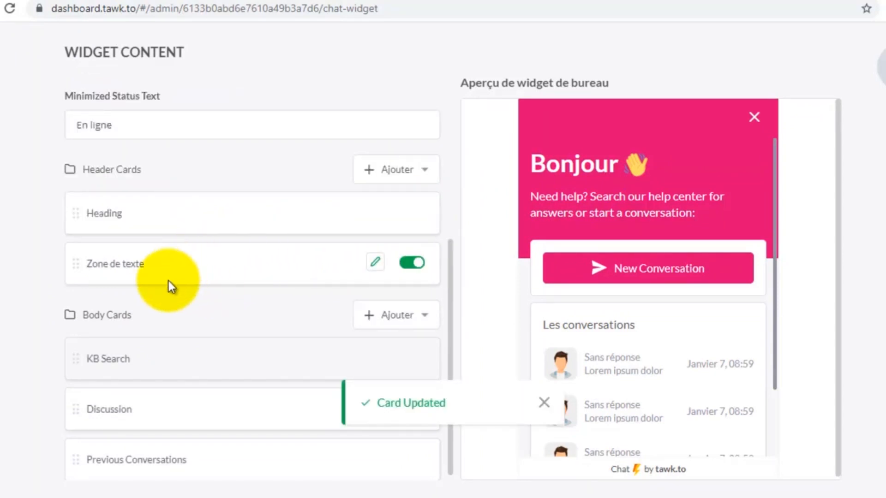
# - Replace the Zone de texte subtitle with 'Nous sommes là pour discuter avec vous' and save the card
pyautogui.click(376, 263)
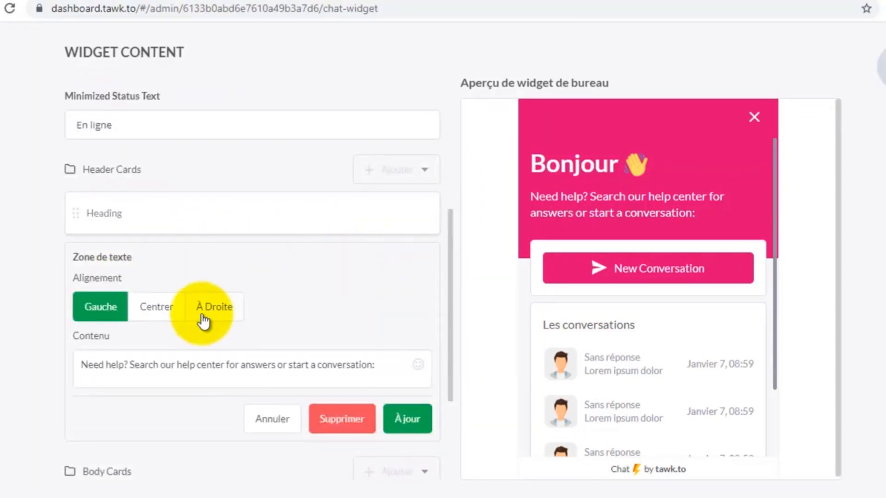
pyautogui.scroll(-2, 199, 351)
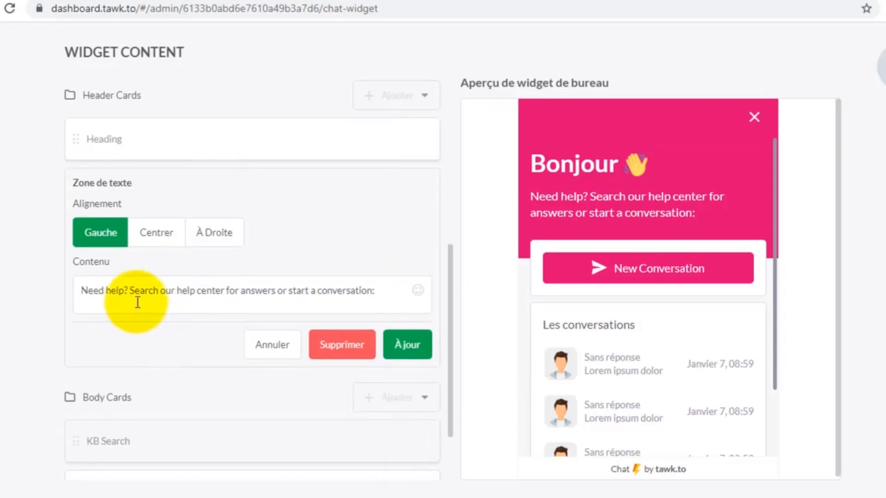
pyautogui.tripleClick(108, 294)
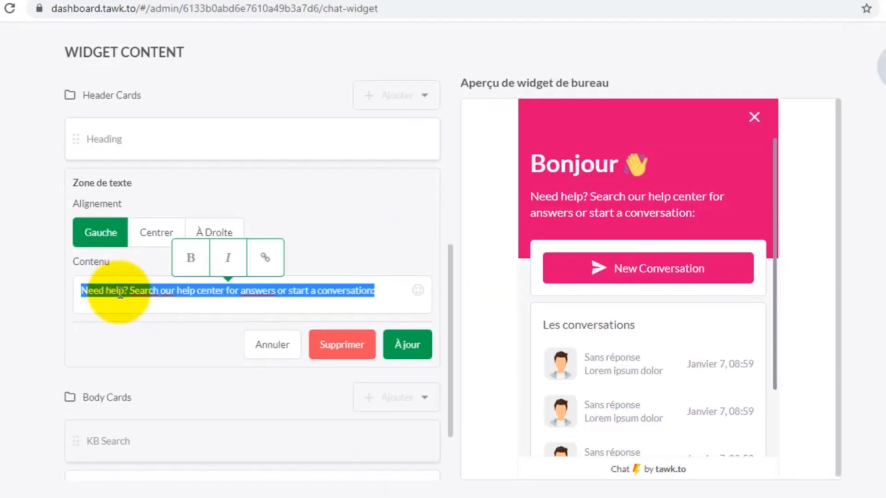
pyautogui.write('N')
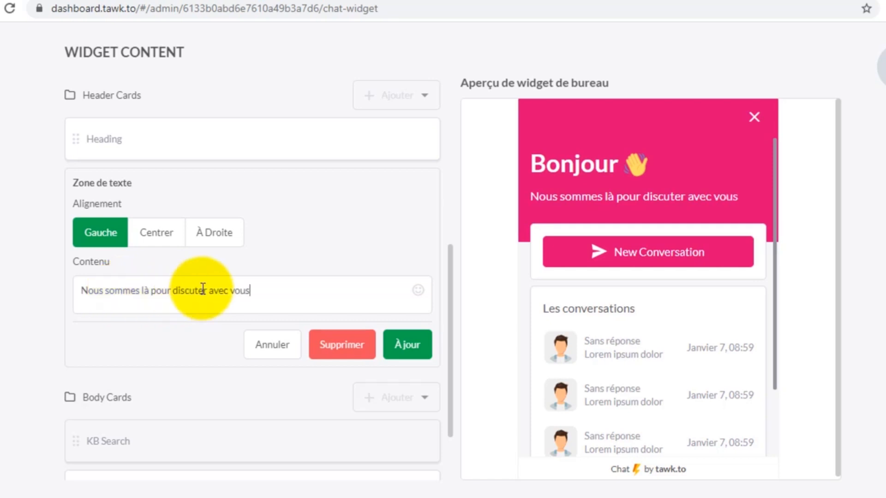
pyautogui.scroll(-2, 258, 295)
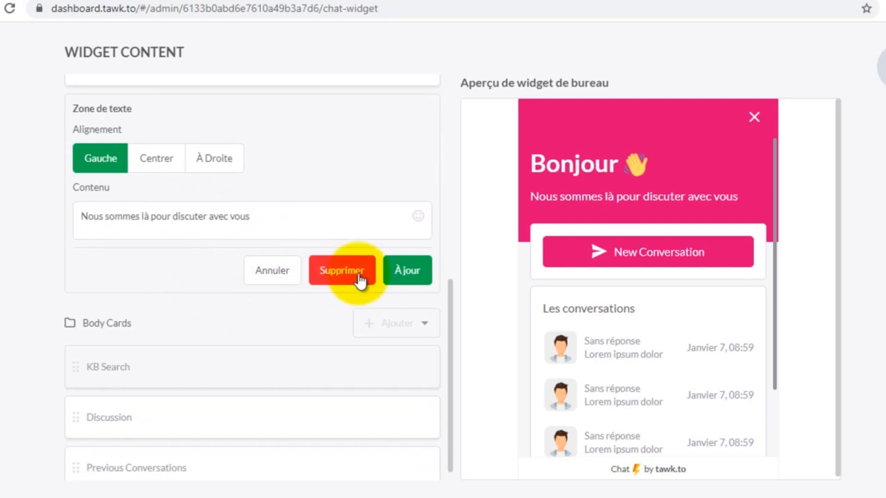
pyautogui.click(398, 273)
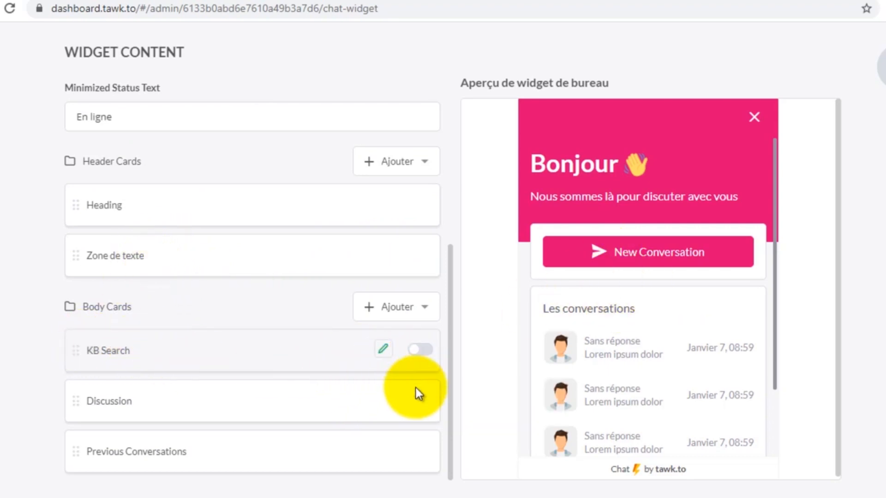
pyautogui.moveTo(423, 362)
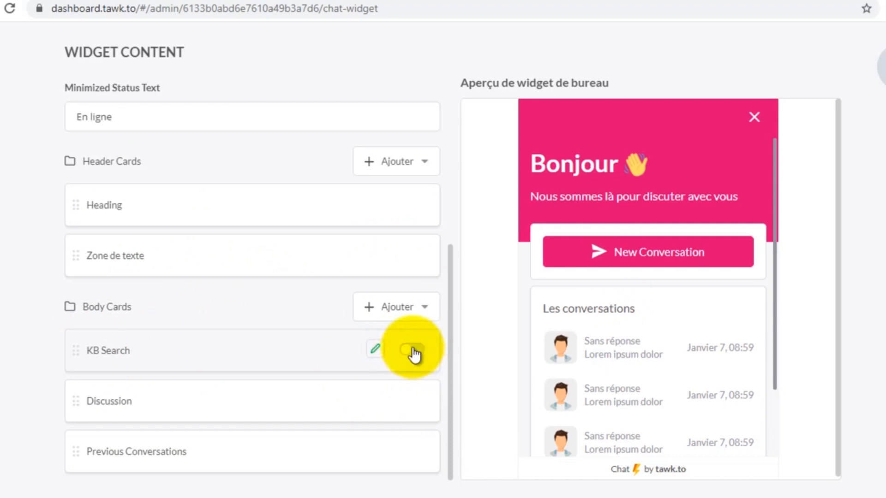
pyautogui.click(414, 353)
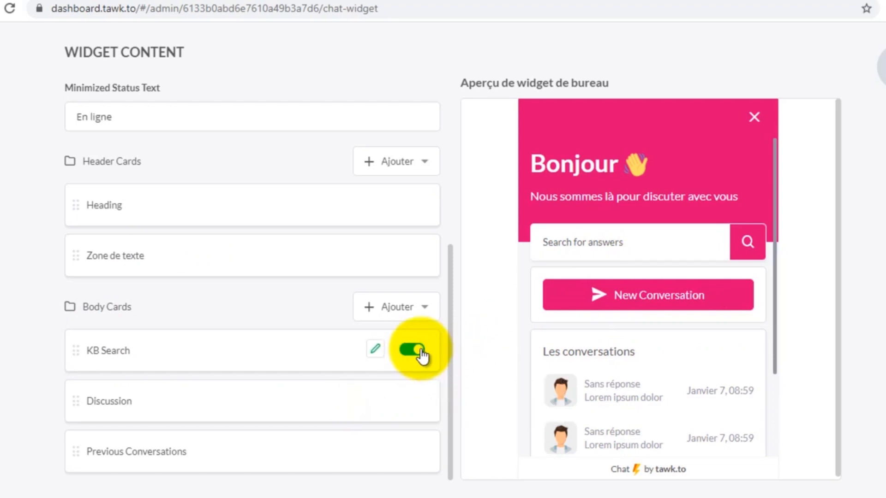
pyautogui.click(422, 353)
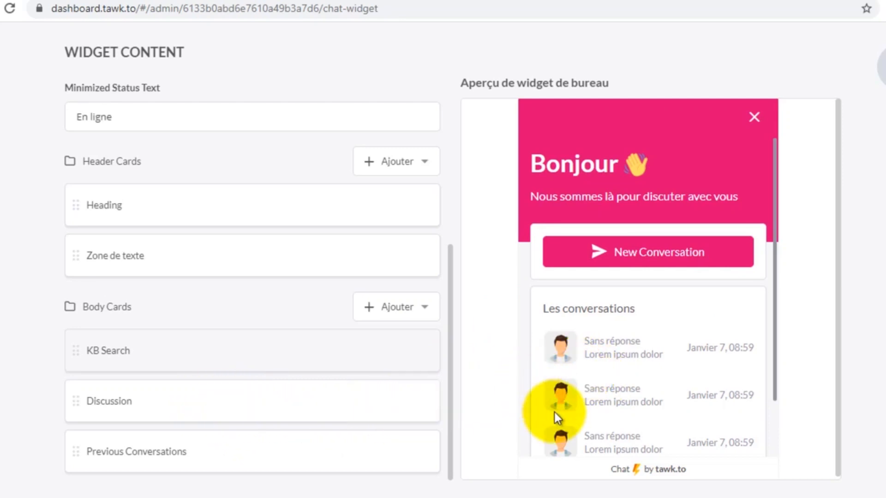
pyautogui.moveTo(316, 391)
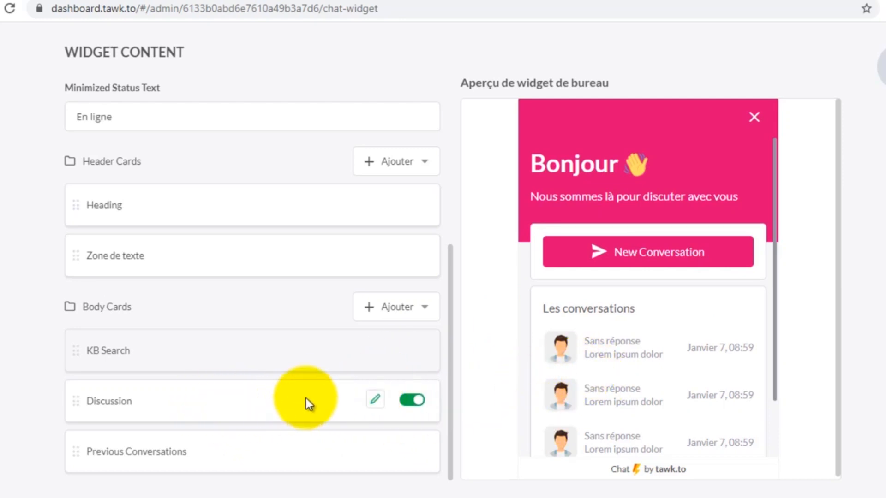
pyautogui.moveTo(284, 451)
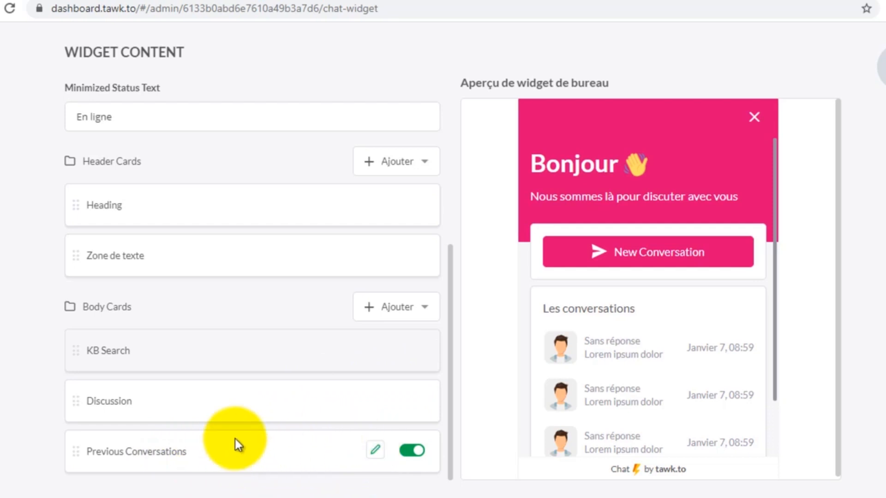
pyautogui.scroll(2, 242, 438)
pyautogui.scroll(-2, 241, 438)
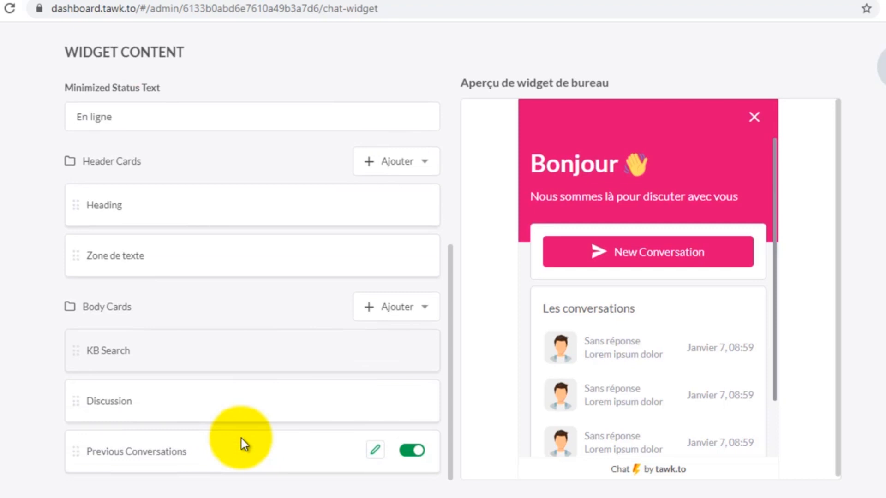
pyautogui.scroll(5, 242, 439)
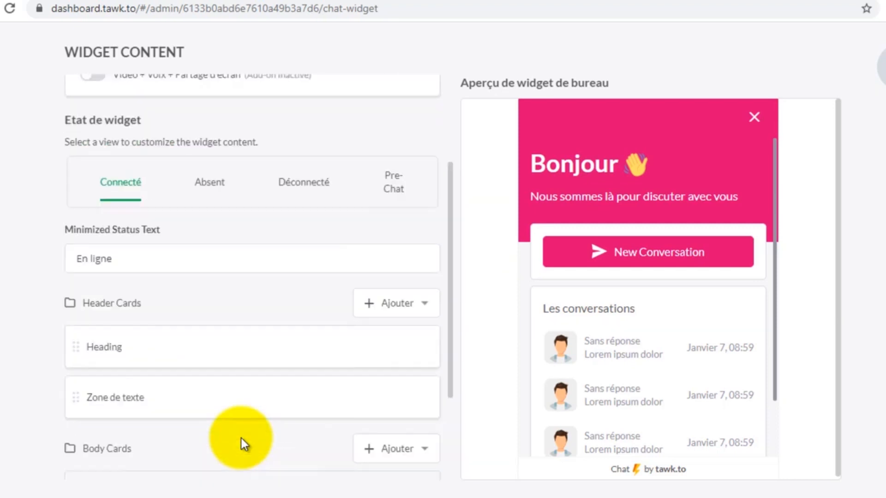
# - Switch to the Absent state, try clearing the 'Hi there' heading, then discard that edit
pyautogui.click(211, 265)
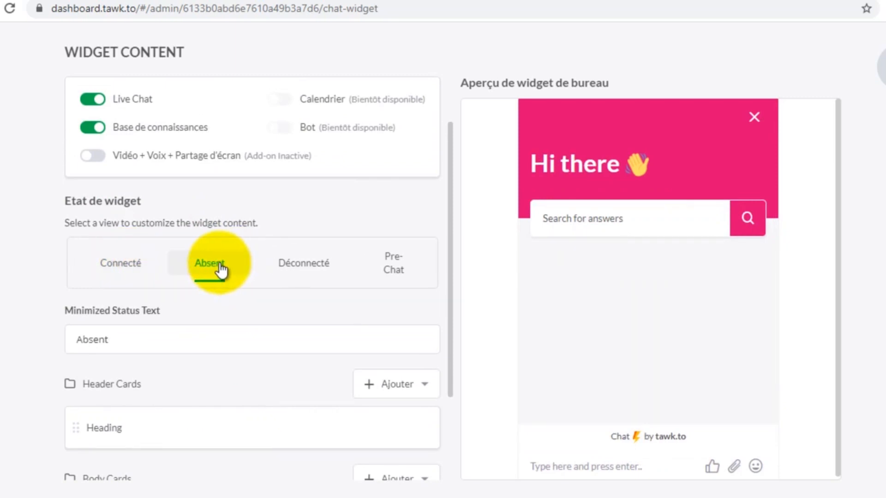
pyautogui.scroll(-3, 221, 269)
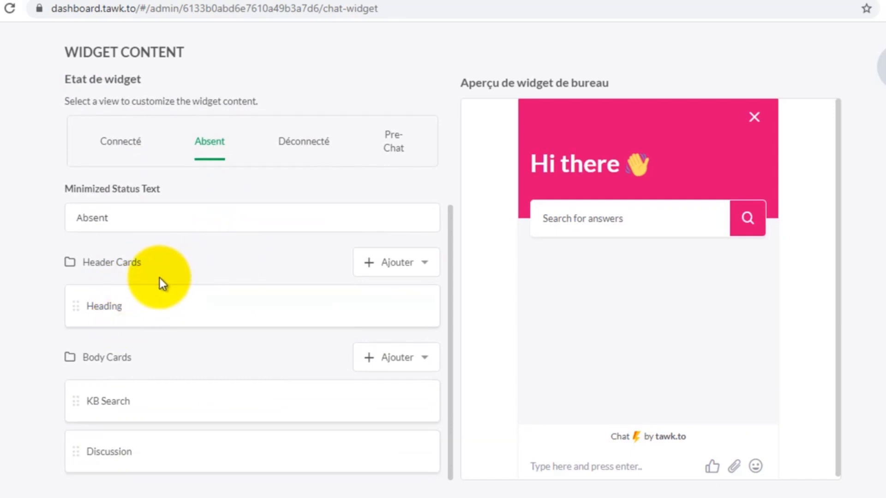
pyautogui.moveTo(152, 286)
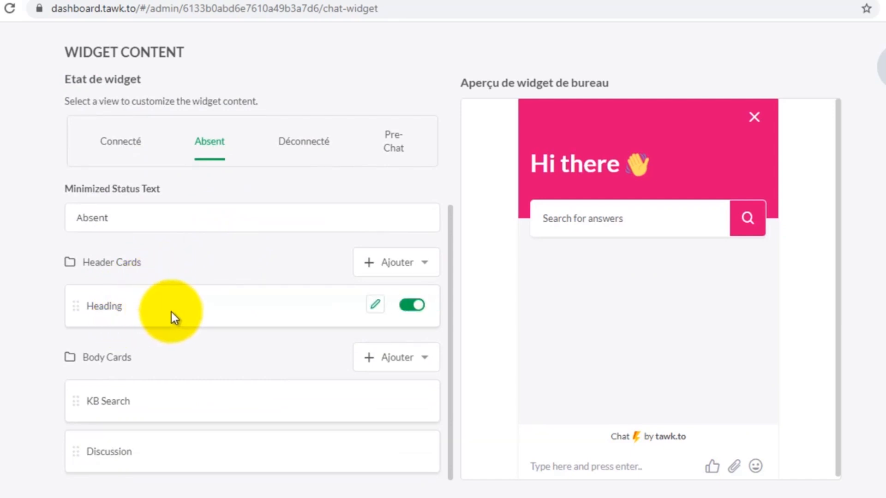
pyautogui.click(375, 306)
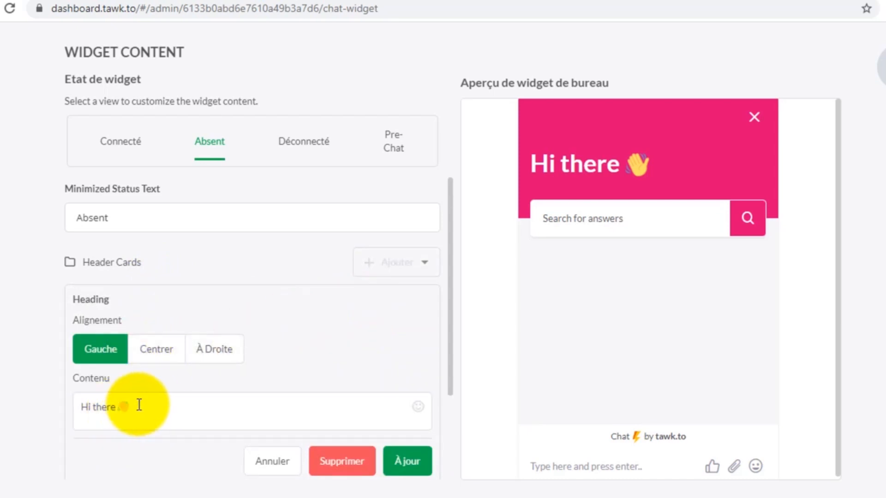
pyautogui.moveTo(143, 405); pyautogui.dragTo(81, 406)
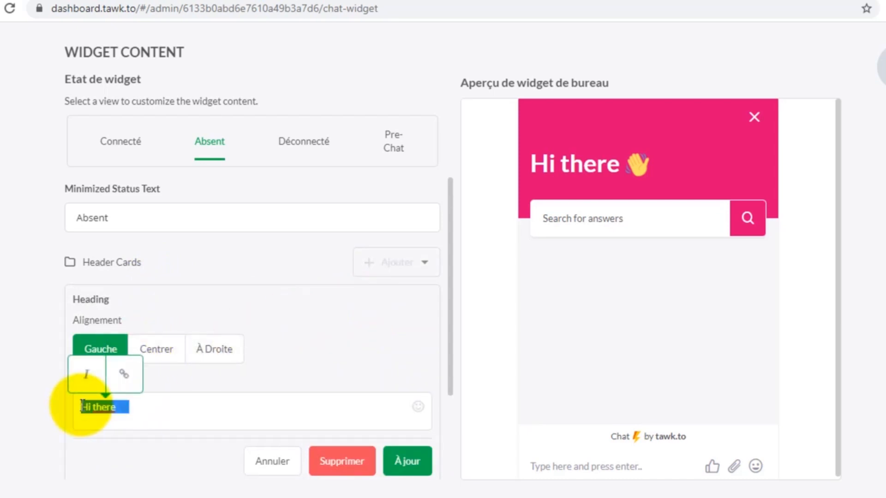
pyautogui.press('BackSpace')
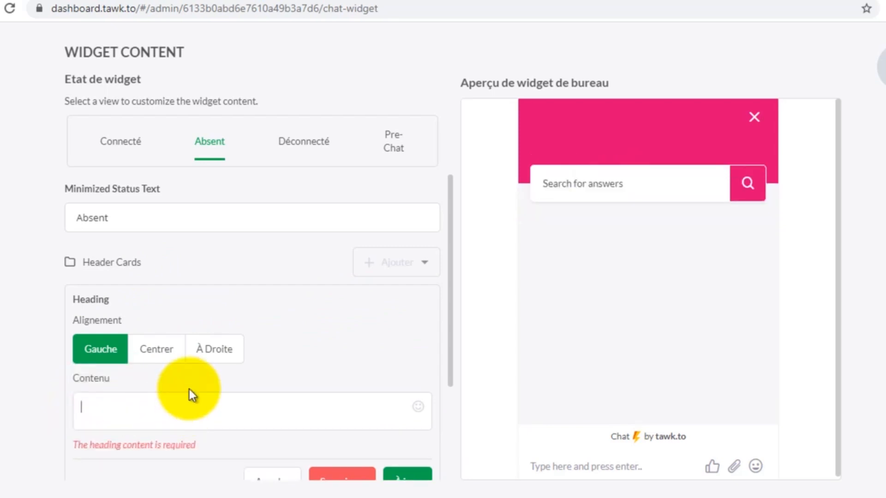
pyautogui.scroll(-2, 290, 364)
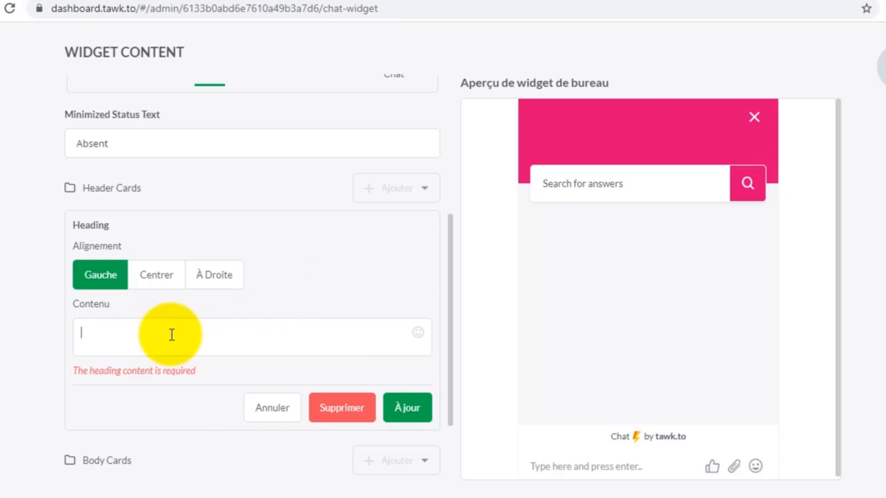
pyautogui.scroll(5, 397, 298)
pyautogui.scroll(-7, 385, 309)
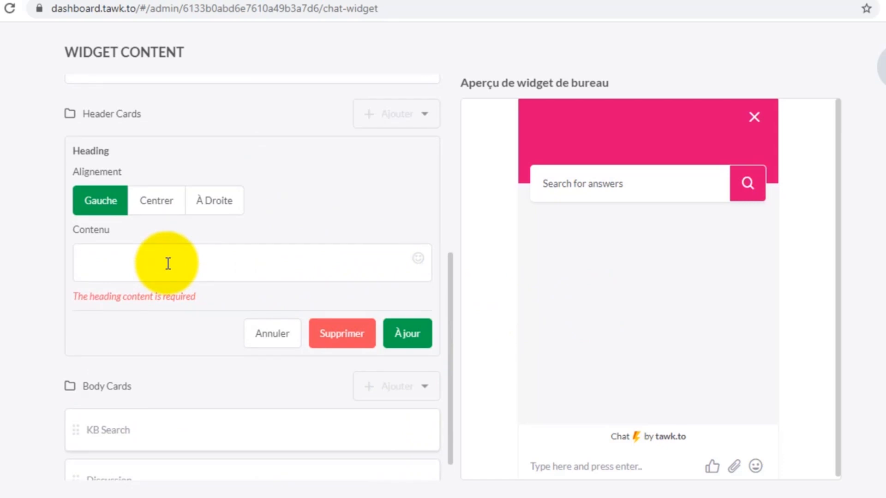
pyautogui.scroll(6, 242, 298)
pyautogui.scroll(-5, 276, 332)
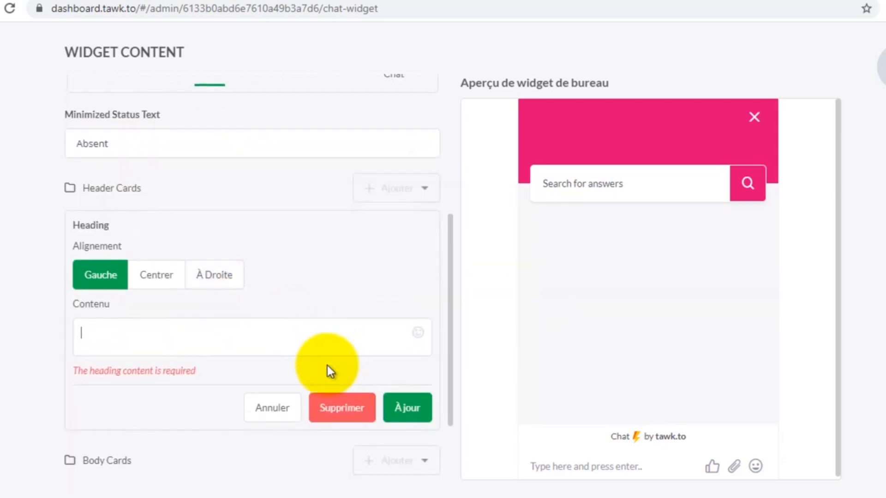
pyautogui.click(284, 410)
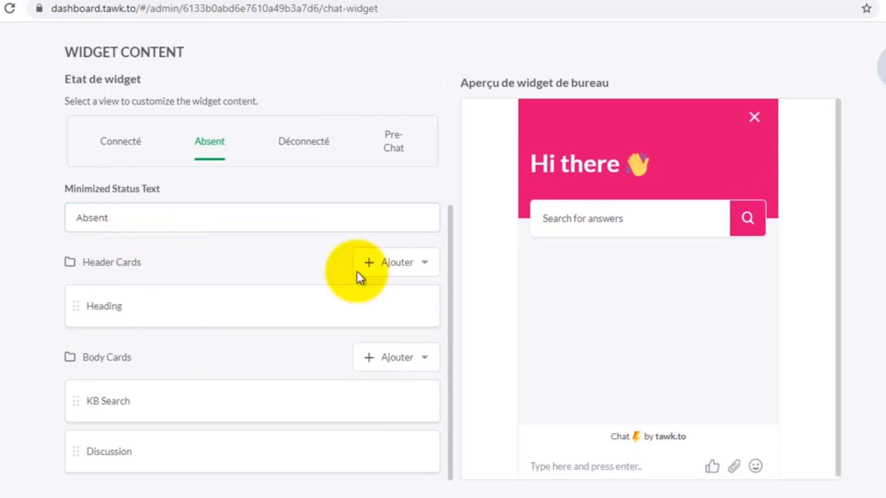
# - Replace the Absent heading 'Hi there' with 'Bonjour' and save the card
pyautogui.moveTo(206, 304)
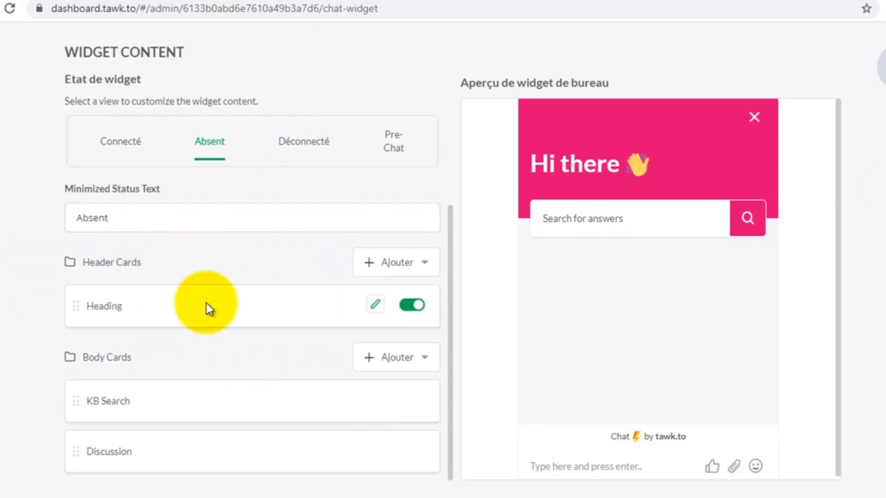
pyautogui.click(376, 305)
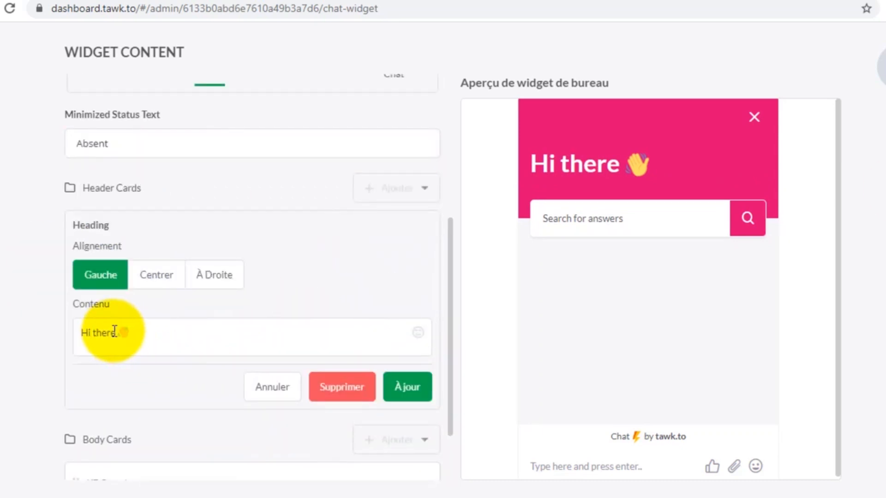
pyautogui.moveTo(116, 331); pyautogui.dragTo(75, 332)
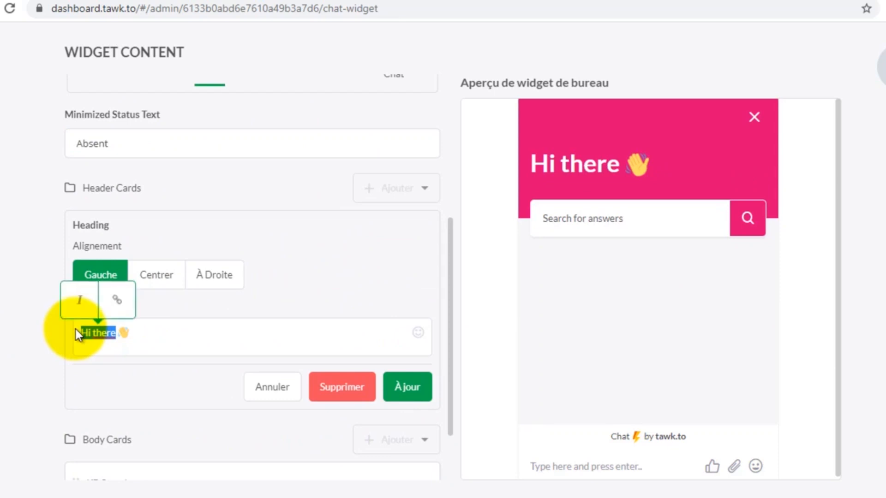
pyautogui.write('Bonjour')
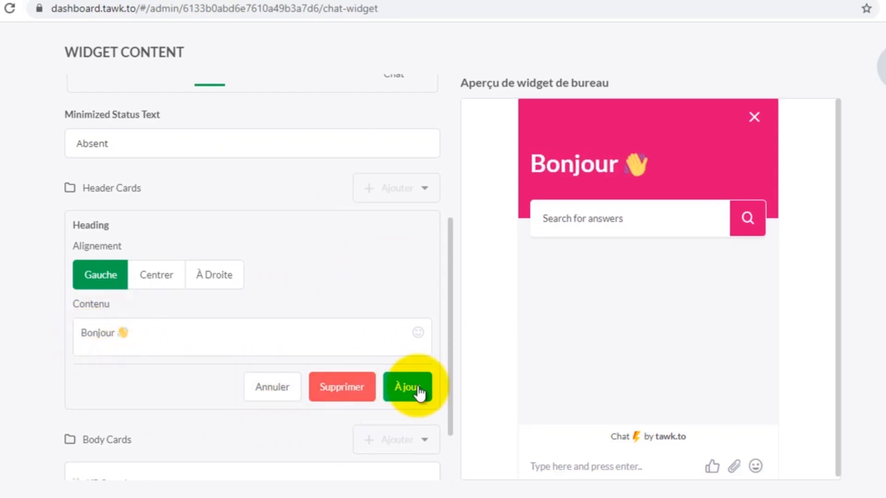
pyautogui.click(418, 390)
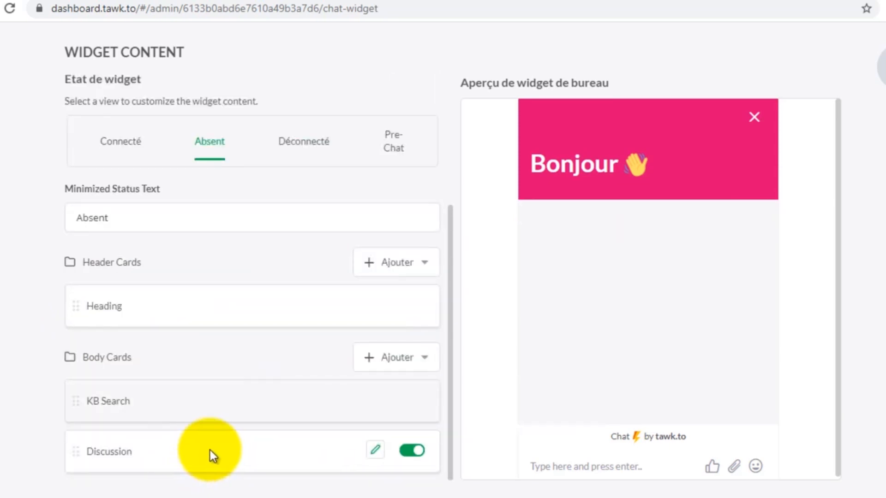
pyautogui.scroll(3, 211, 449)
# - Reload the shop storefront so it loads the updated chat widget
pyautogui.click(173, 0)
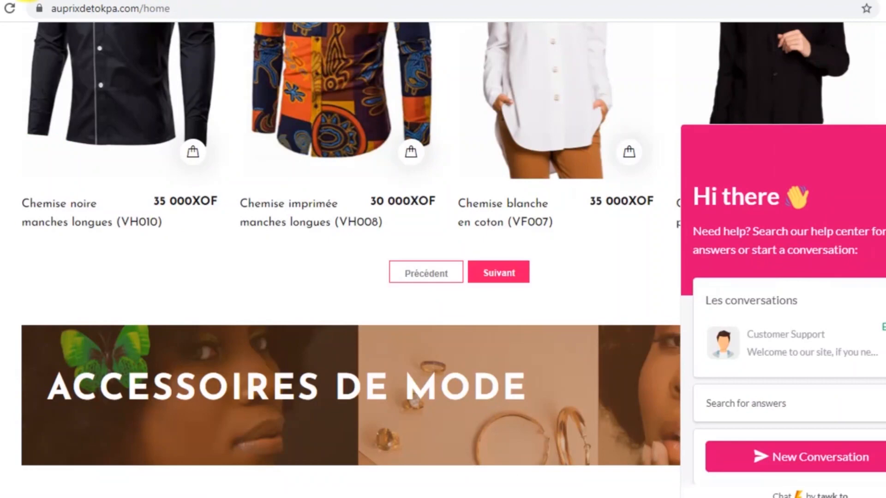
pyautogui.click(28, 0)
pyautogui.click(212, 7)
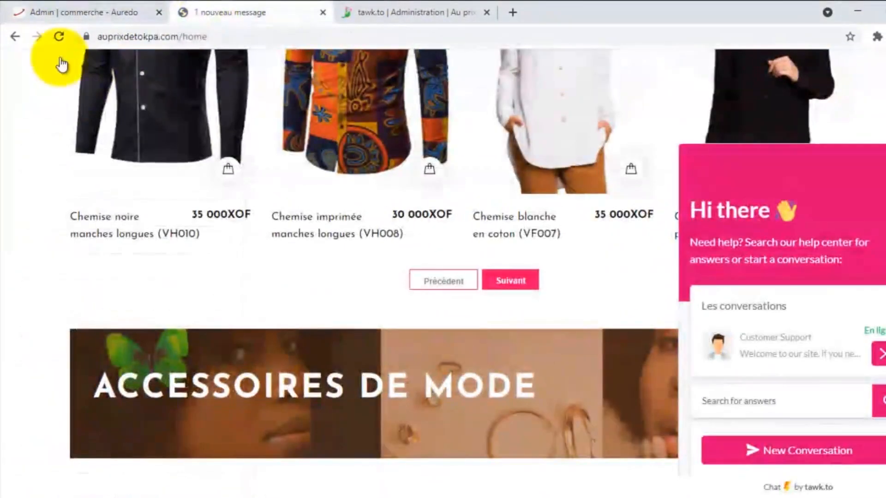
pyautogui.click(58, 36)
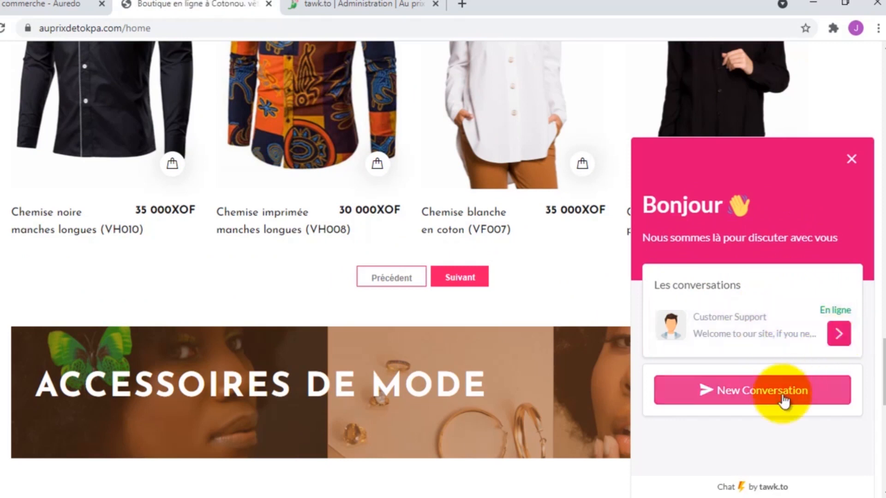
# - Try a new conversation in the storefront widget, close it, and return to the tawk.to dashboard
pyautogui.click(767, 407)
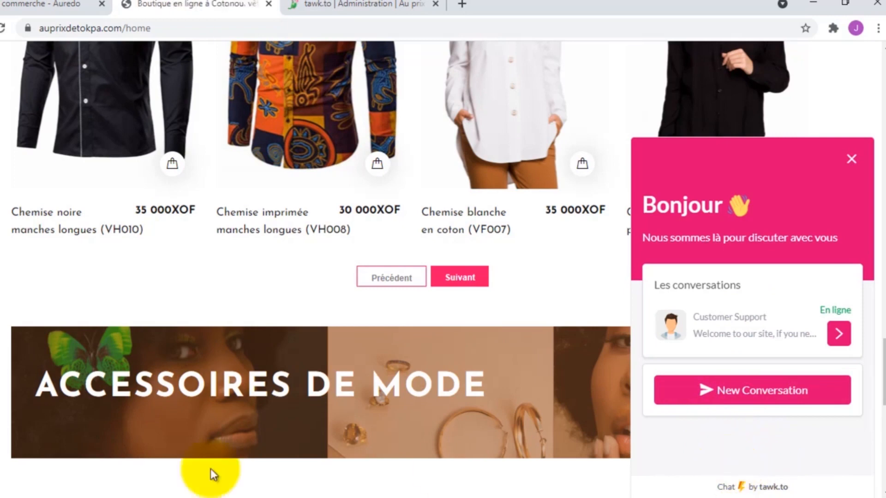
pyautogui.click(323, 7)
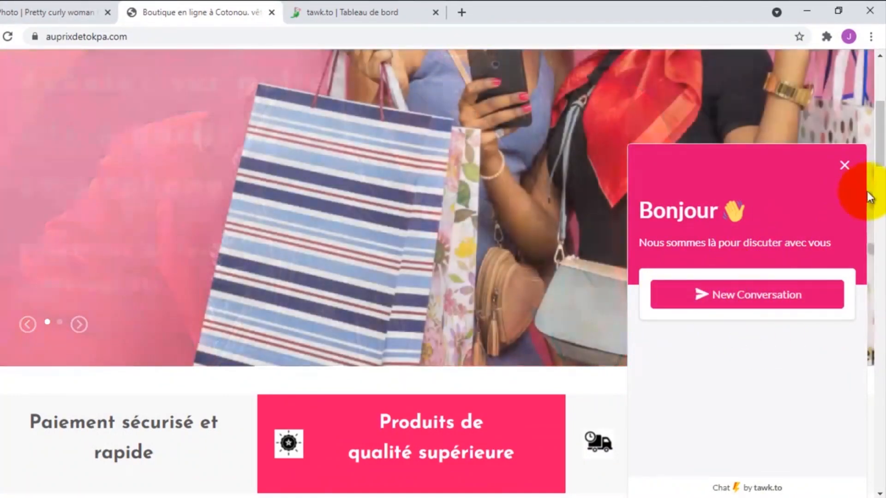
pyautogui.click(844, 165)
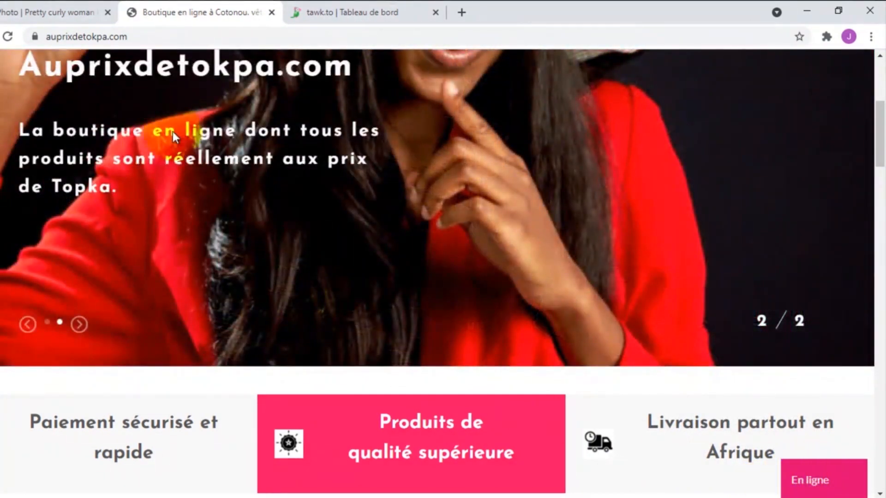
pyautogui.click(358, 8)
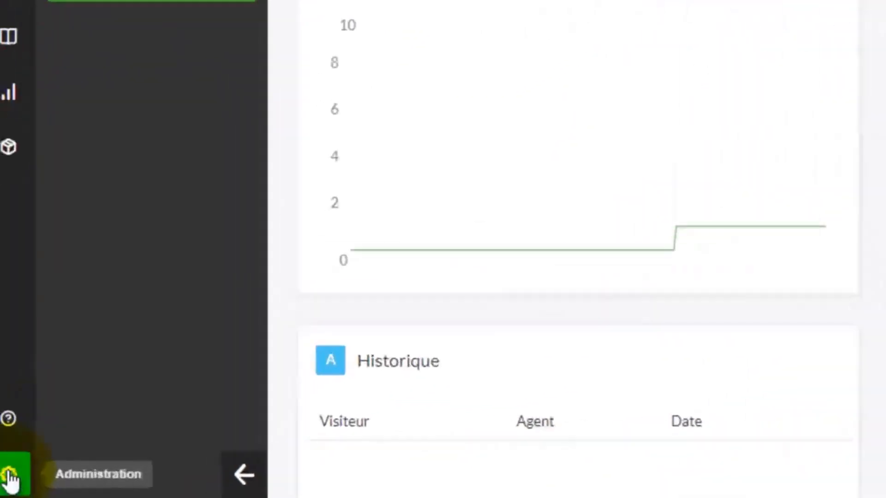
# - From Administration, go to the Chat Widget settings and open the widget content editor
pyautogui.click(9, 477)
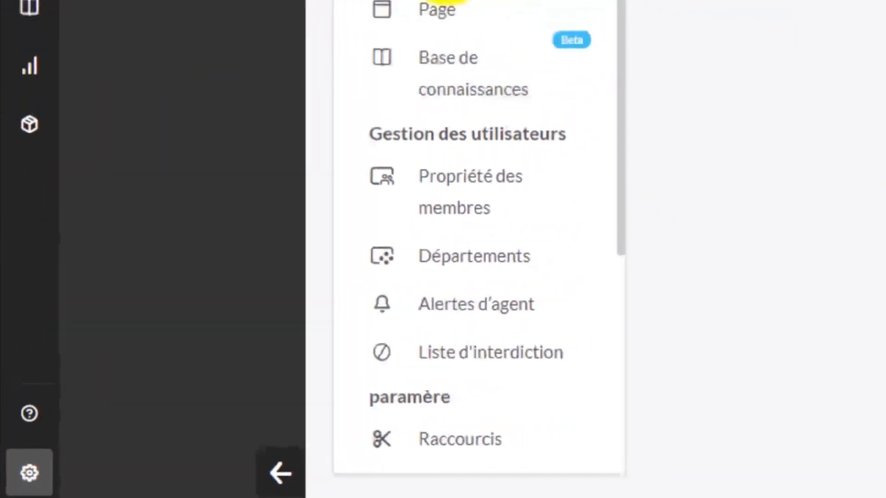
pyautogui.click(276, 178)
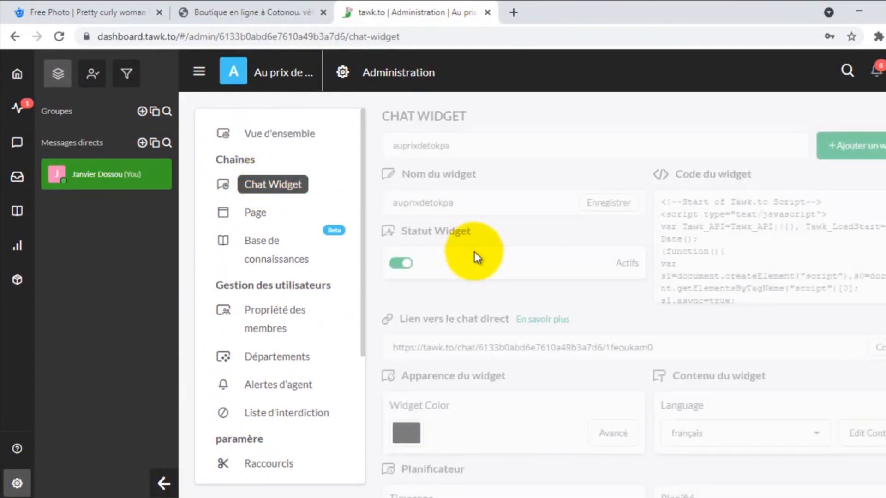
pyautogui.scroll(-7, 475, 256)
pyautogui.scroll(-10, 475, 257)
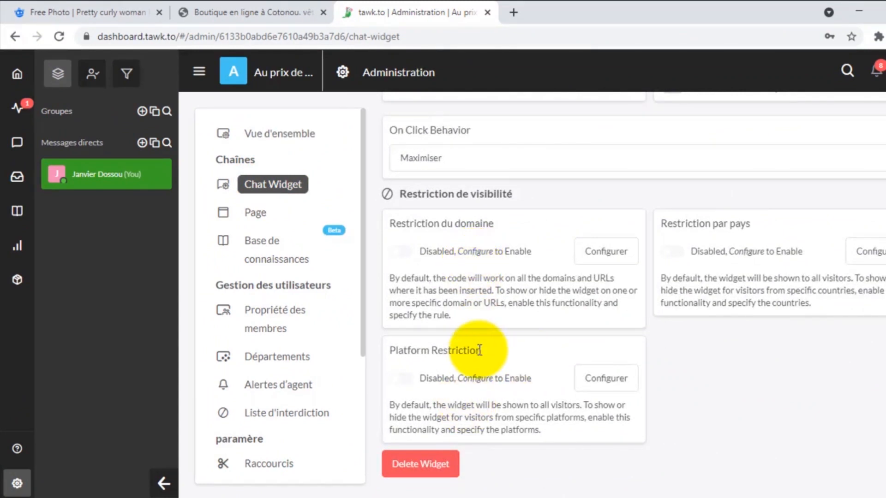
pyautogui.scroll(4, 480, 349)
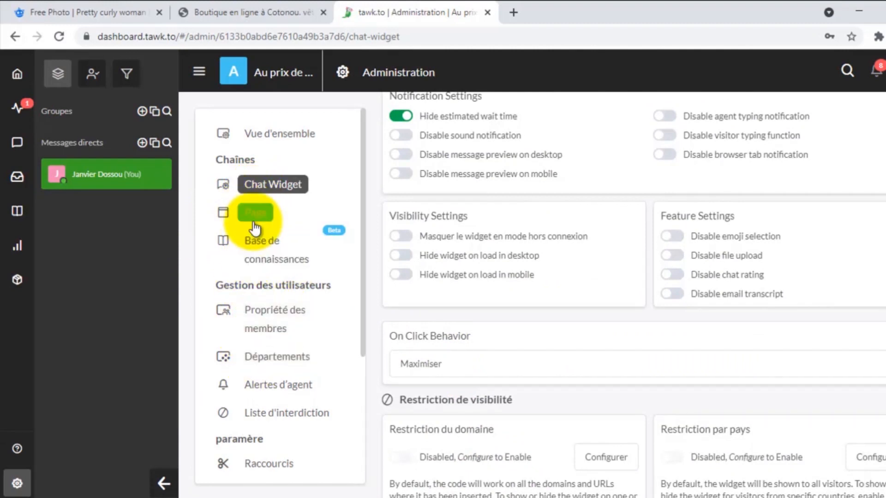
pyautogui.scroll(2, 657, 225)
pyautogui.scroll(5, 657, 225)
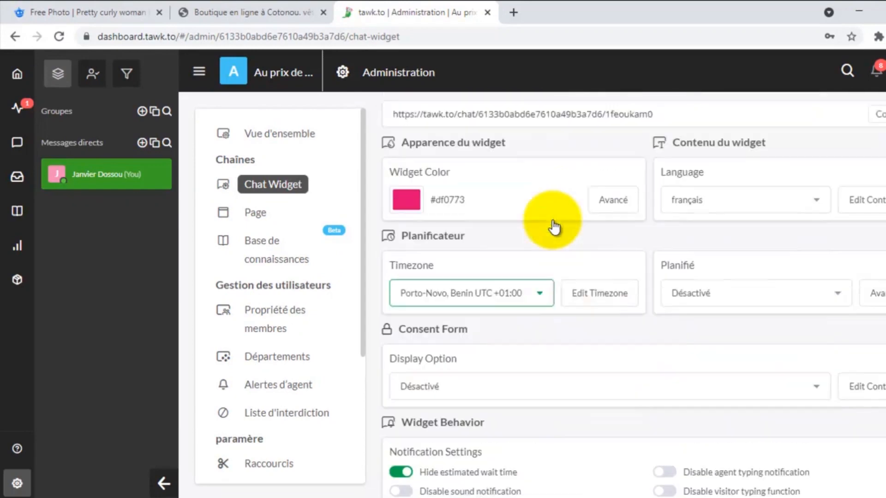
pyautogui.scroll(1, 553, 226)
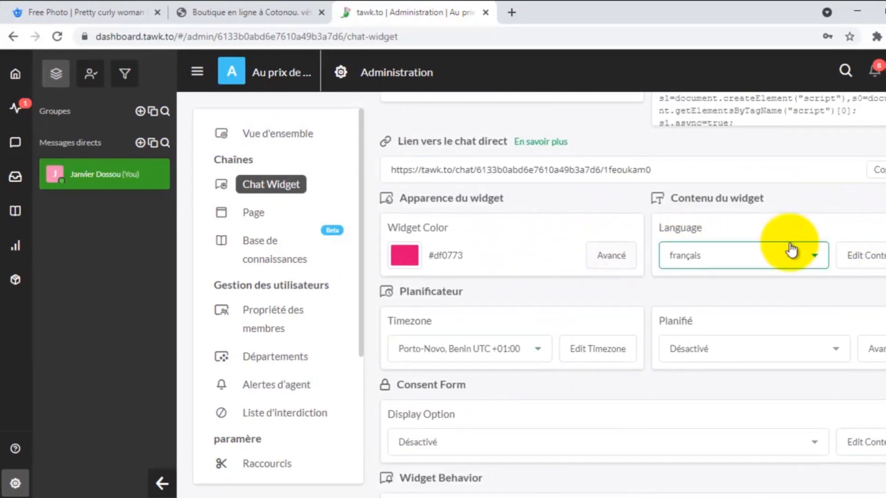
pyautogui.click(859, 255)
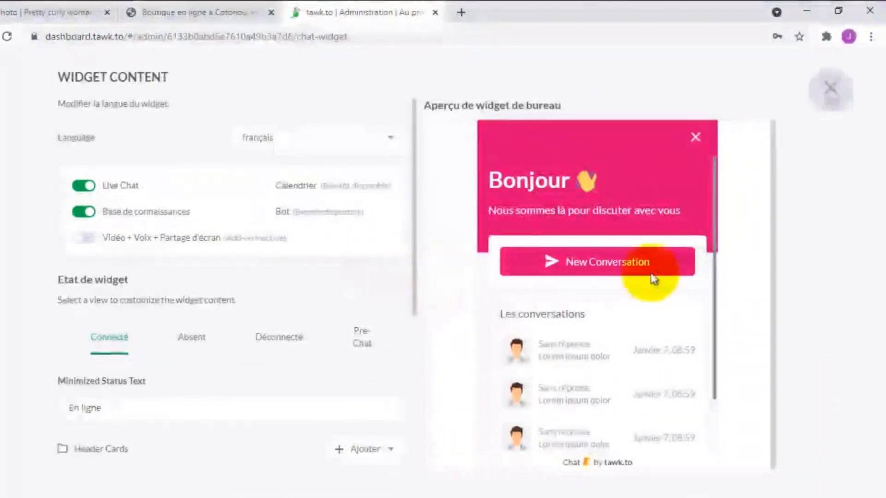
# - Switch the widget content editor to the Absent state and begin editing its minimized status text
pyautogui.click(563, 252)
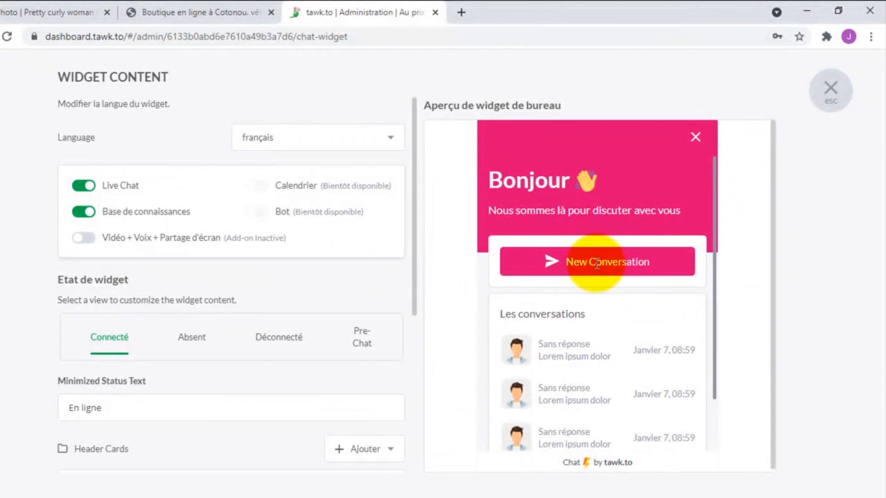
pyautogui.scroll(-5, 151, 325)
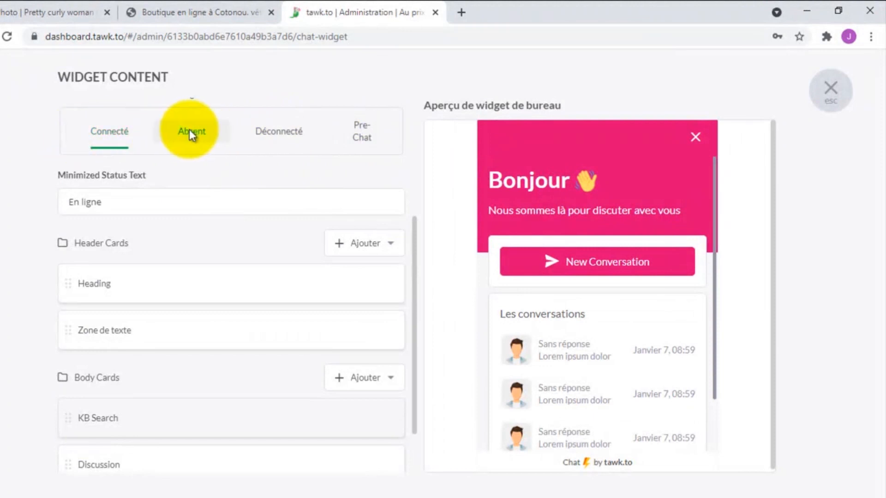
pyautogui.click(192, 136)
pyautogui.click(104, 159)
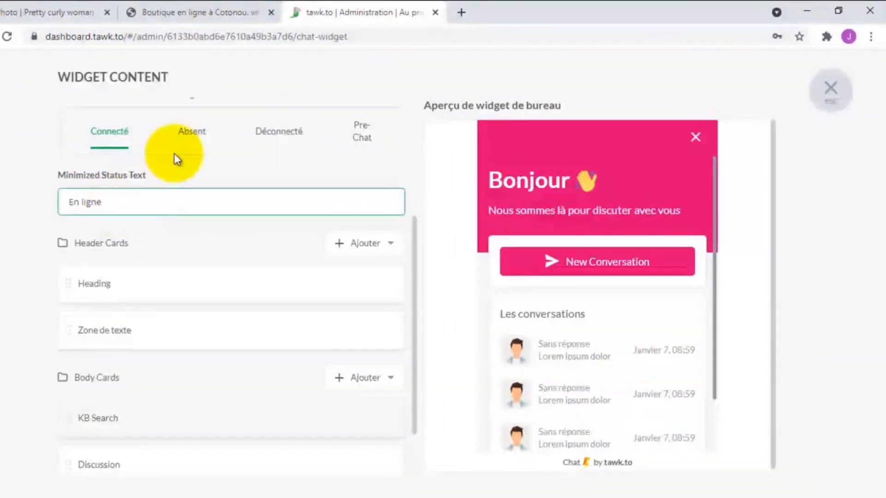
pyautogui.click(191, 131)
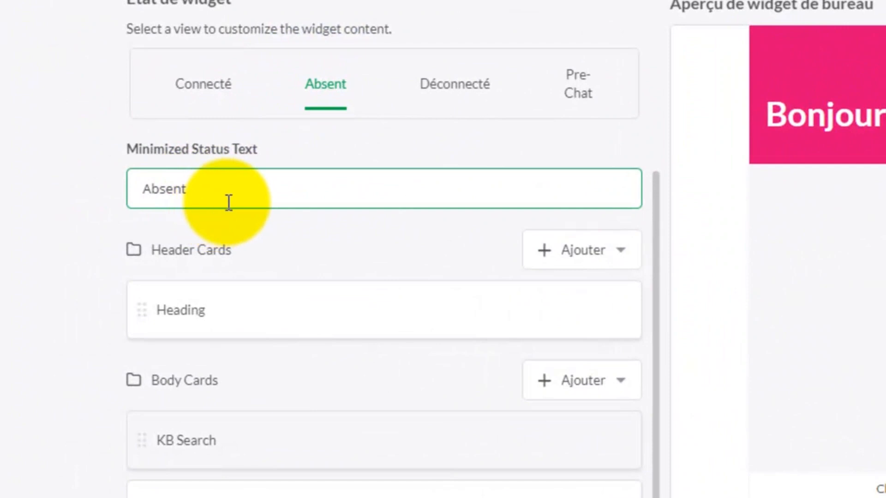
pyautogui.click(267, 163)
pyautogui.click(273, 174)
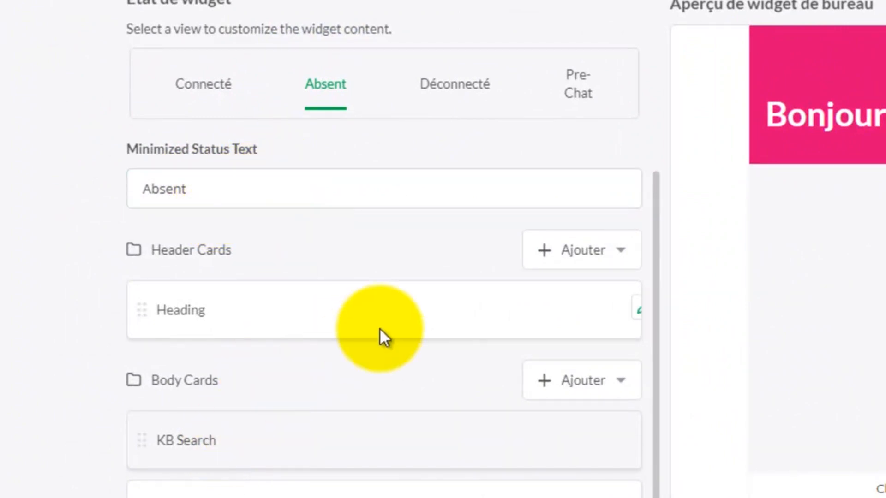
# - Change the Déconnecté minimized status text from 'Envoyer le message' to 'Hors ligne' and save it
pyautogui.click(465, 88)
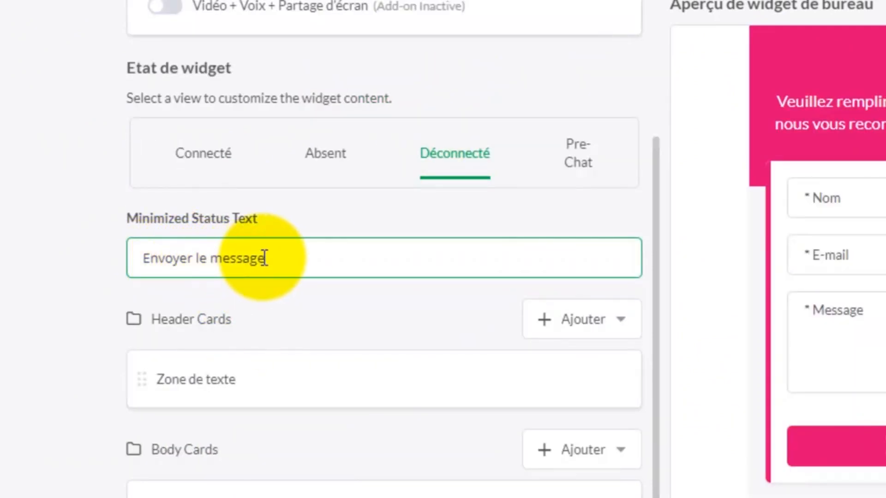
pyautogui.tripleClick(231, 255)
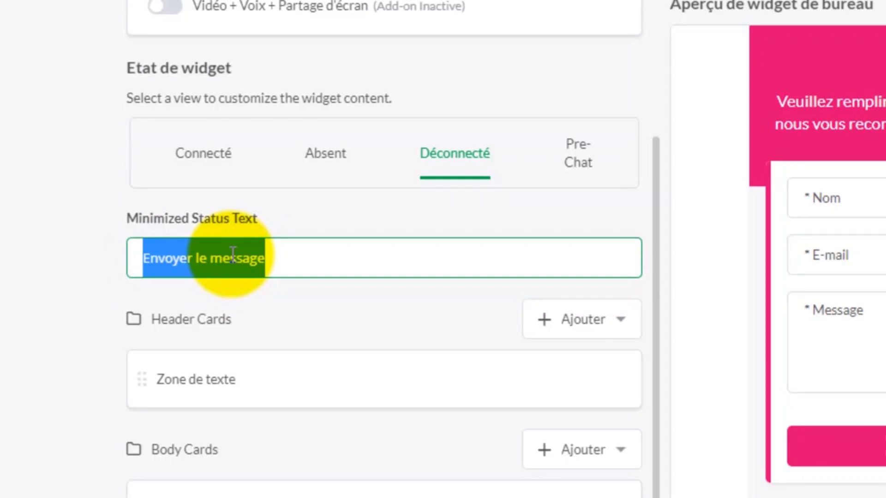
pyautogui.write('H')
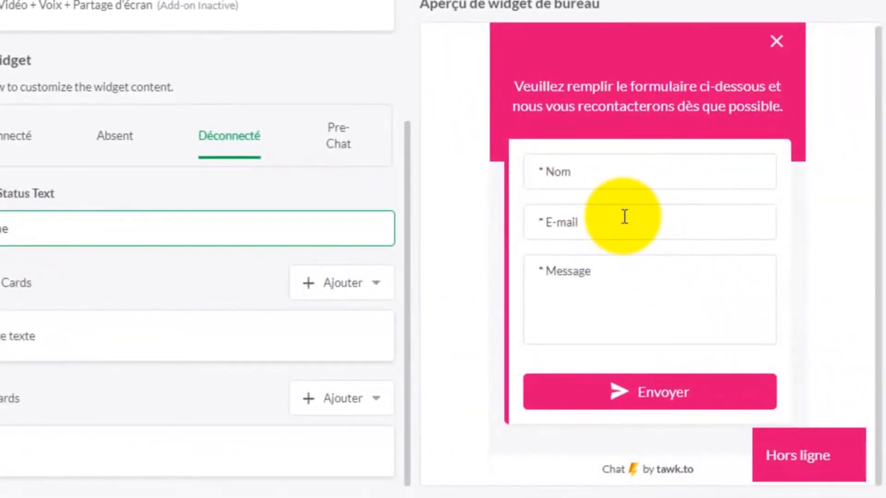
pyautogui.click(591, 236)
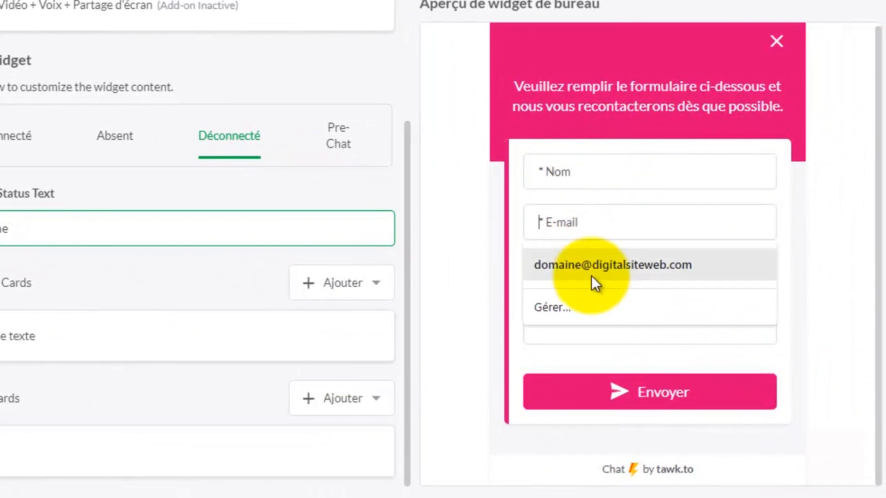
pyautogui.click(511, 218)
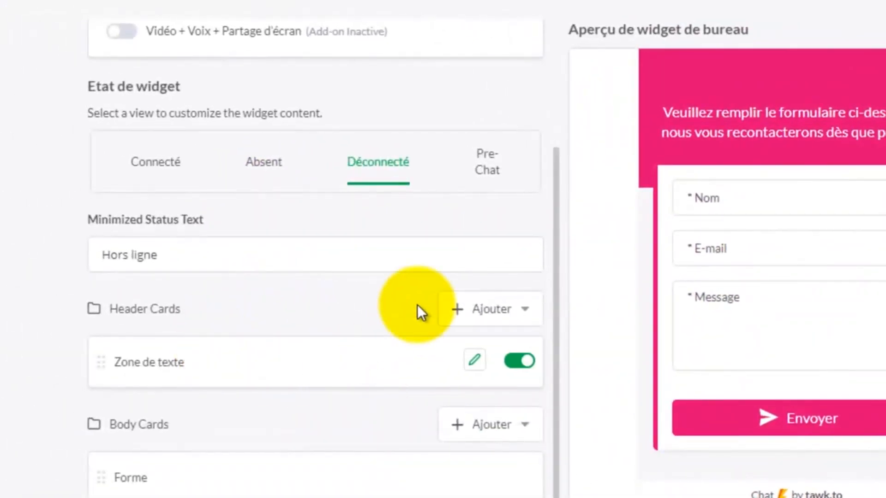
pyautogui.click(136, 255)
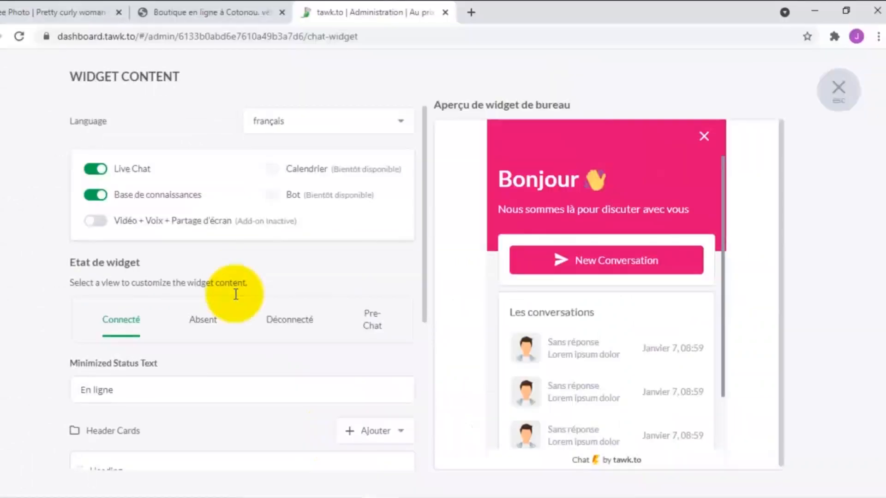
# - Switch to the Déconnecté state to show the offline form's Forme card
pyautogui.scroll(-2, 236, 295)
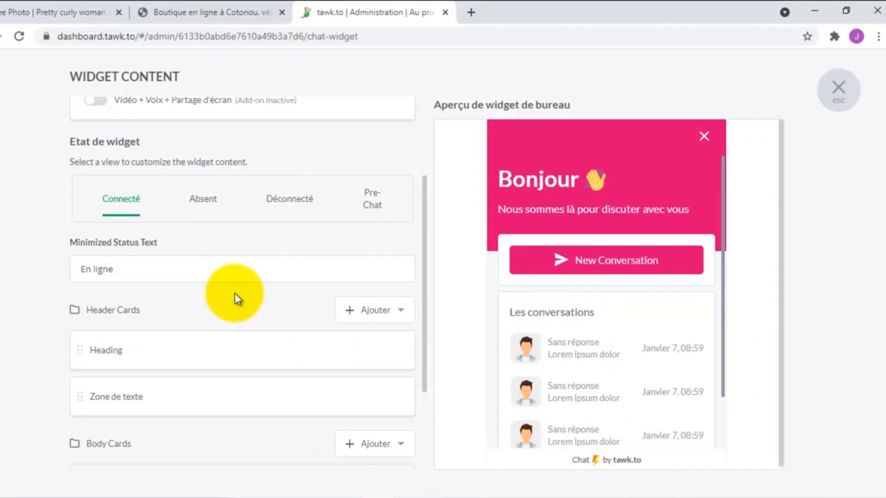
pyautogui.click(277, 198)
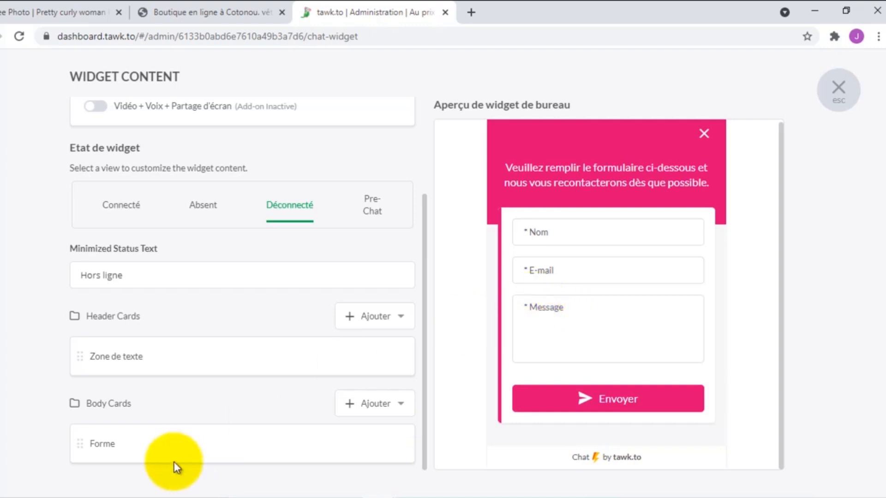
pyautogui.moveTo(357, 437)
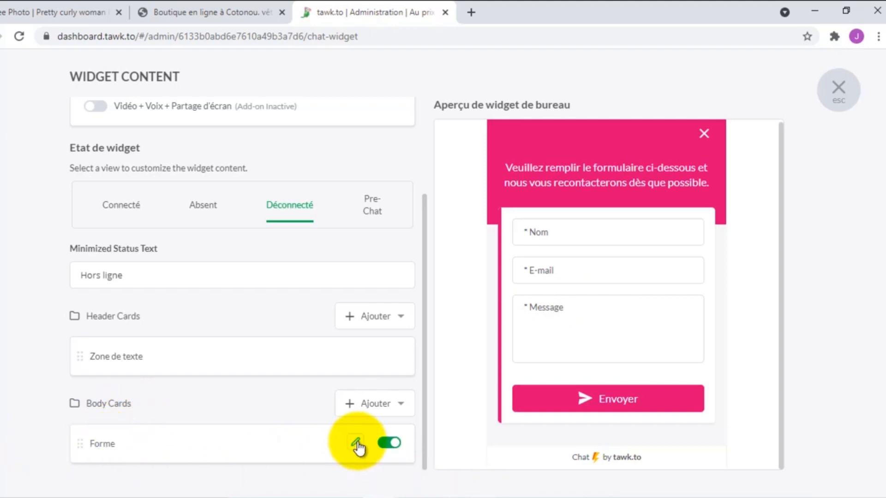
# - Add a required Téléphone field to the Forme card, move it above Message, and save
pyautogui.click(359, 444)
pyautogui.scroll(-5, 358, 441)
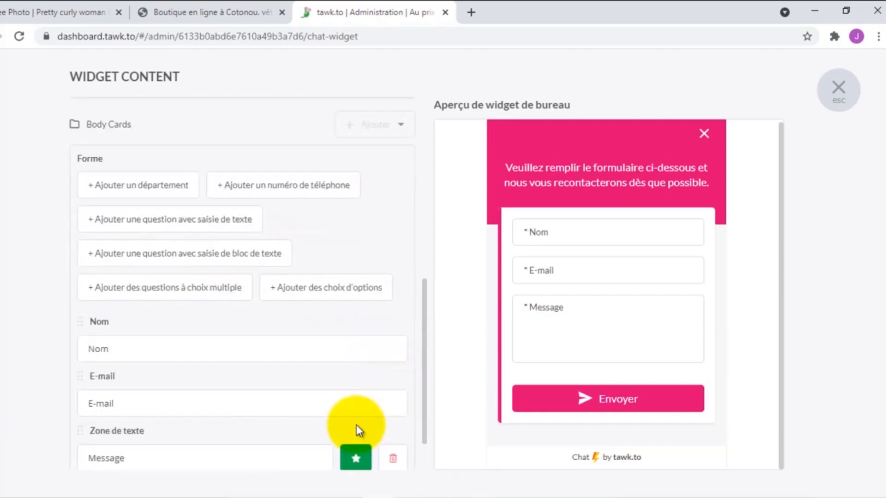
pyautogui.click(356, 404)
pyautogui.scroll(-1, 356, 404)
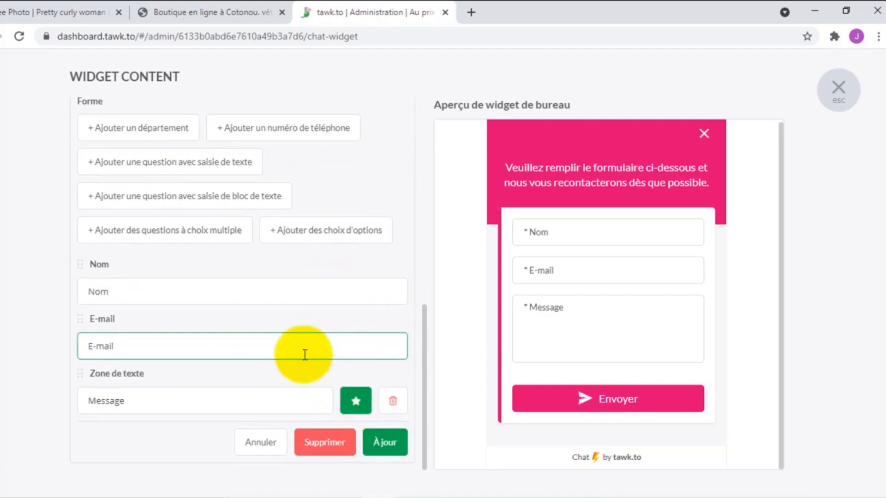
pyautogui.click(199, 405)
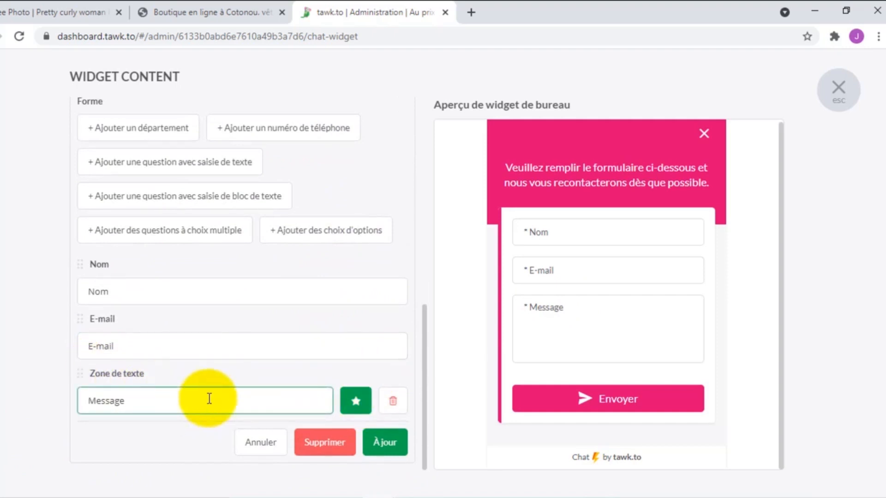
pyautogui.click(272, 132)
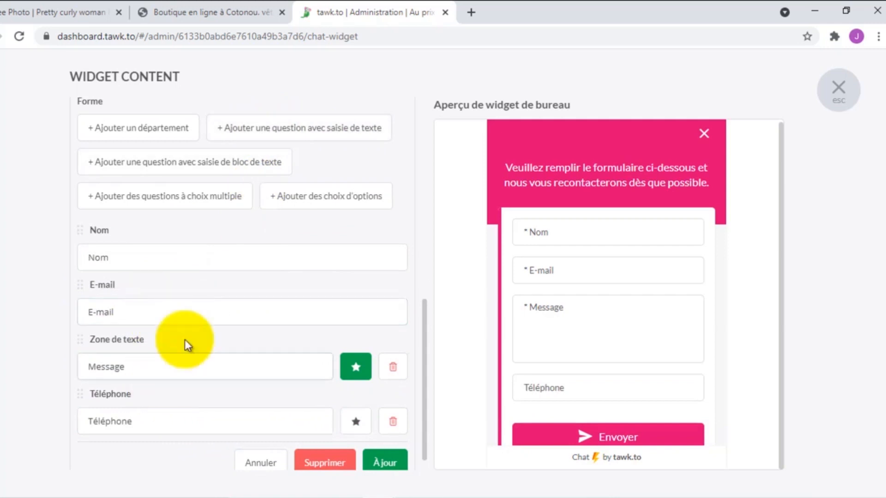
pyautogui.click(185, 425)
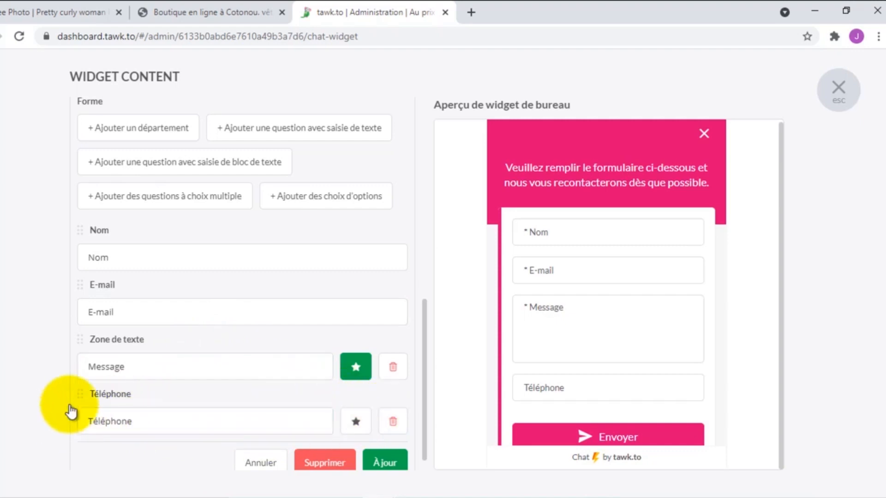
pyautogui.moveTo(82, 397); pyautogui.dragTo(172, 357)
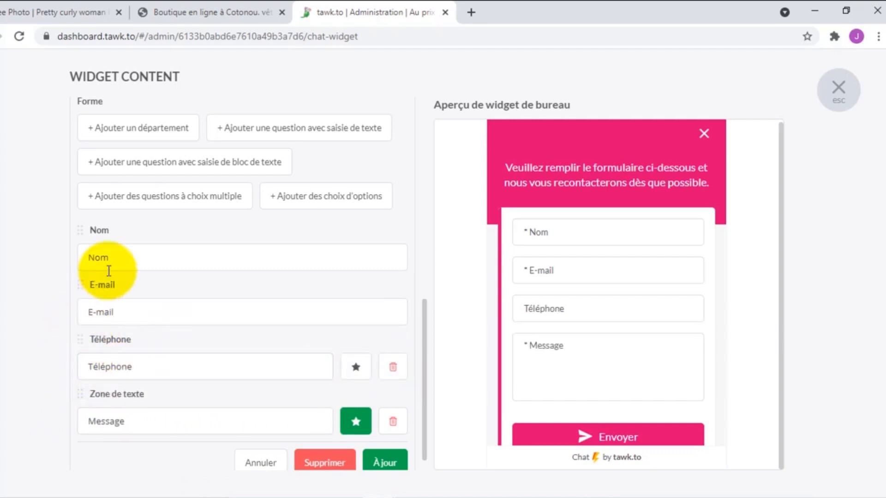
pyautogui.click(354, 368)
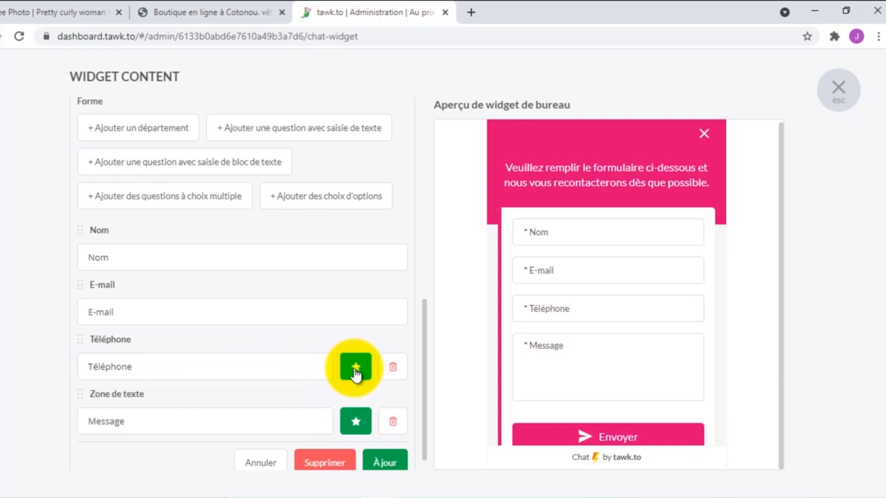
pyautogui.scroll(-1, 332, 369)
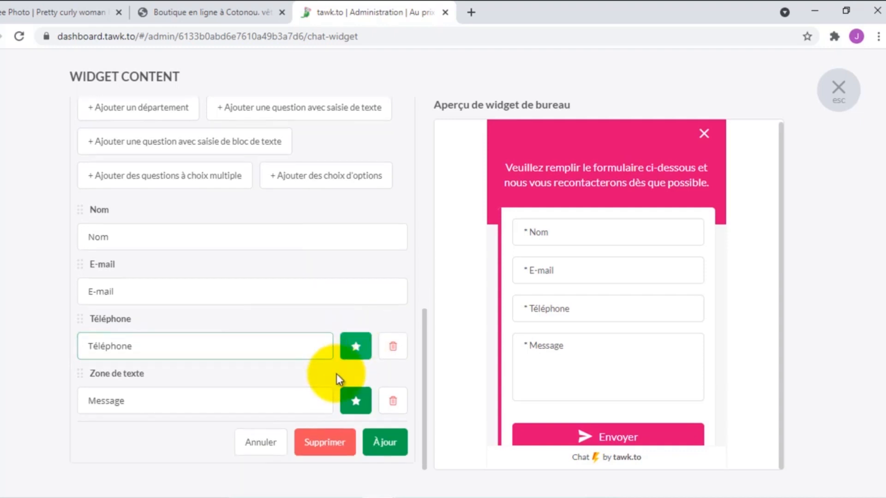
pyautogui.click(385, 443)
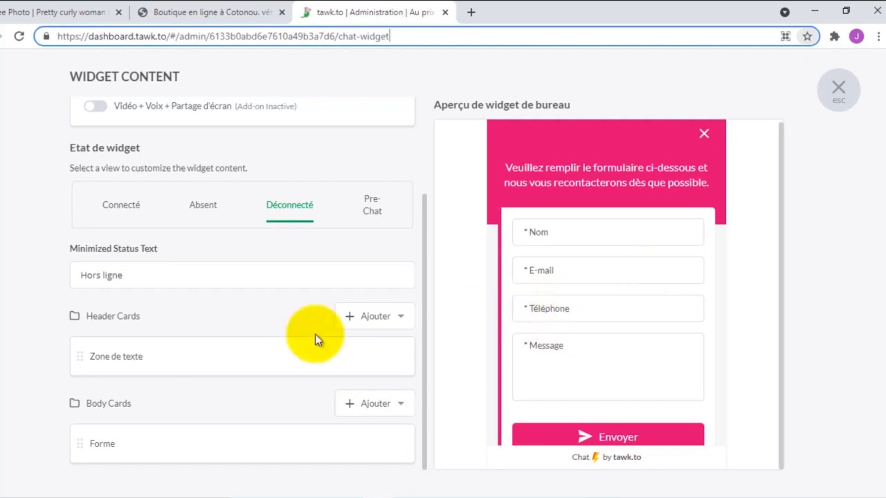
# - Switch to the Connecté state and open the Discussion card editor, then cancel without changes
pyautogui.scroll(3, 201, 334)
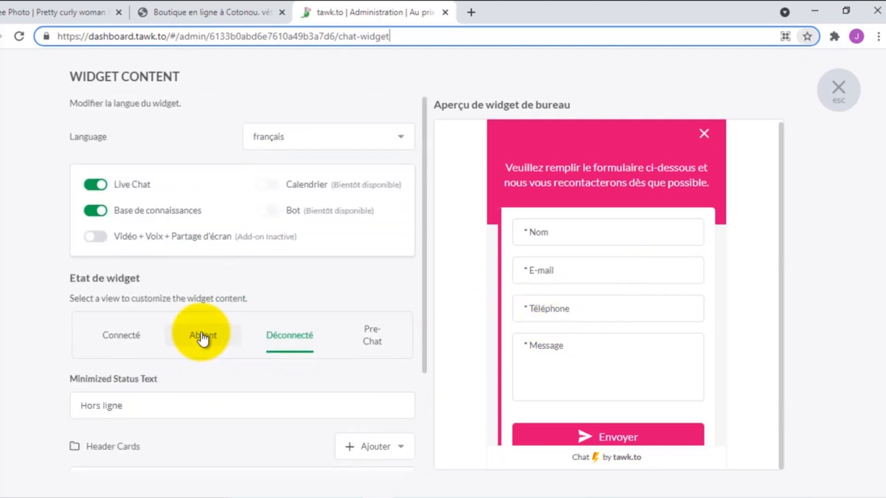
pyautogui.click(124, 335)
pyautogui.scroll(-6, 123, 335)
pyautogui.moveTo(351, 400)
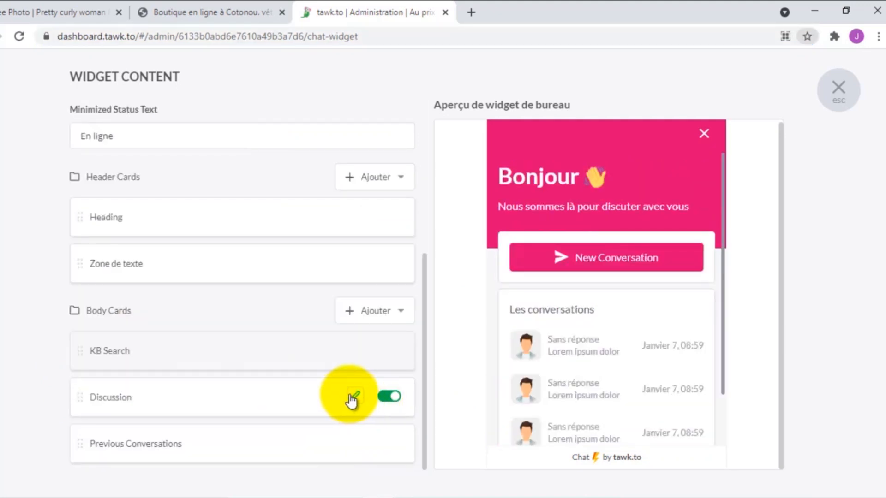
pyautogui.click(353, 398)
pyautogui.click(173, 365)
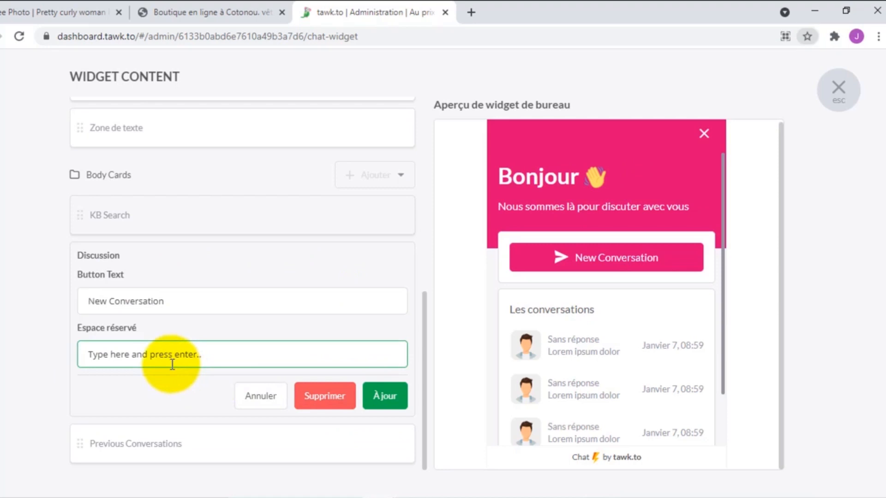
pyautogui.click(112, 318)
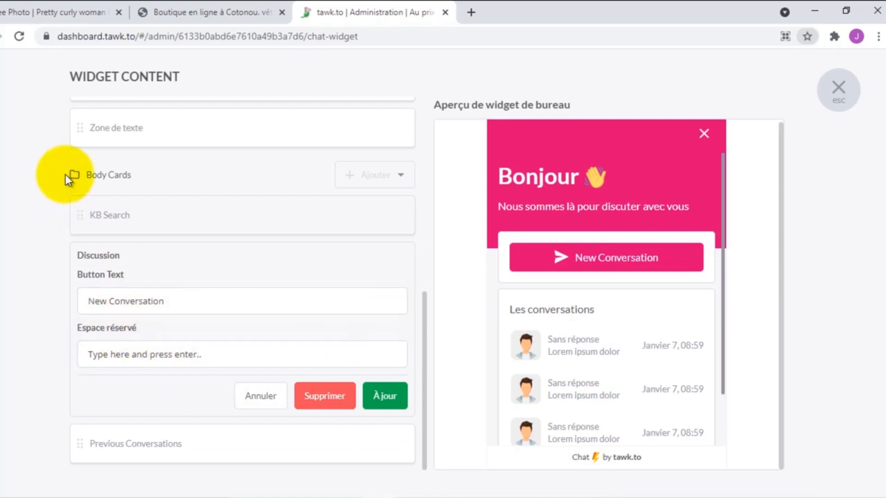
pyautogui.click(259, 396)
pyautogui.scroll(5, 154, 286)
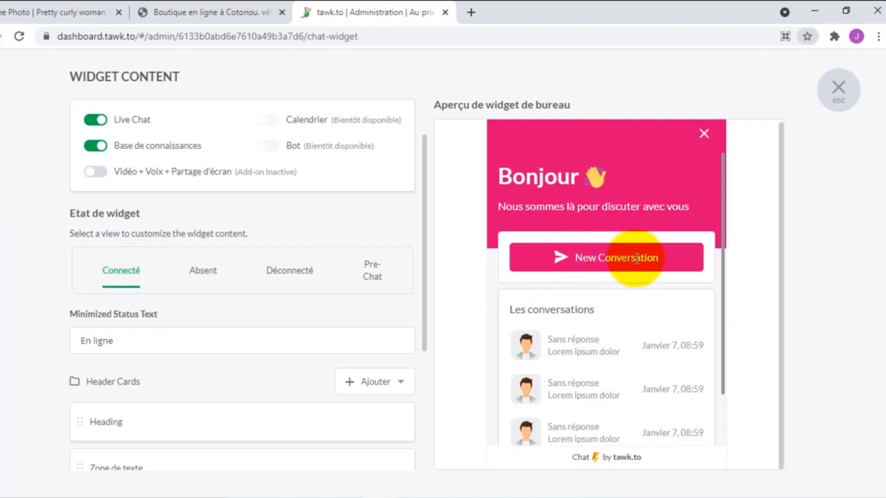
pyautogui.scroll(-5, 103, 391)
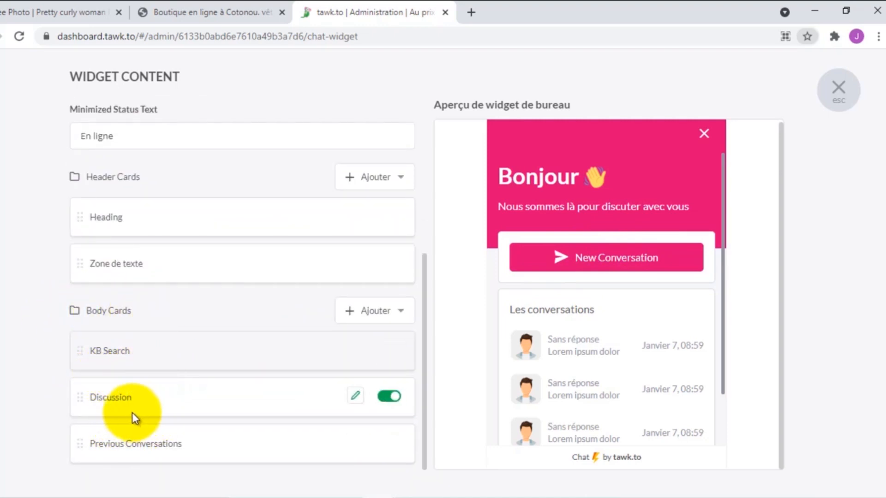
# - Change the Discussion card's button text from 'New Conversation' to 'Démarrer une discussion'
pyautogui.click(355, 398)
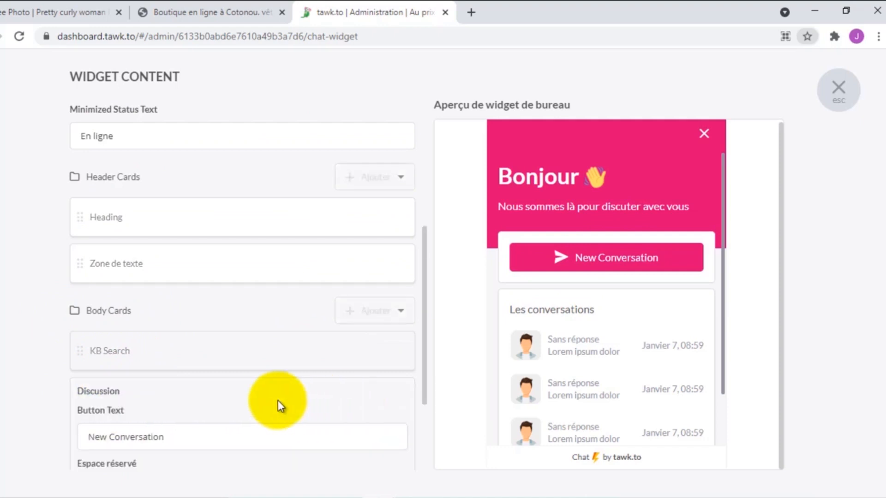
pyautogui.scroll(-3, 98, 416)
pyautogui.click(143, 303)
pyautogui.tripleClick(142, 303)
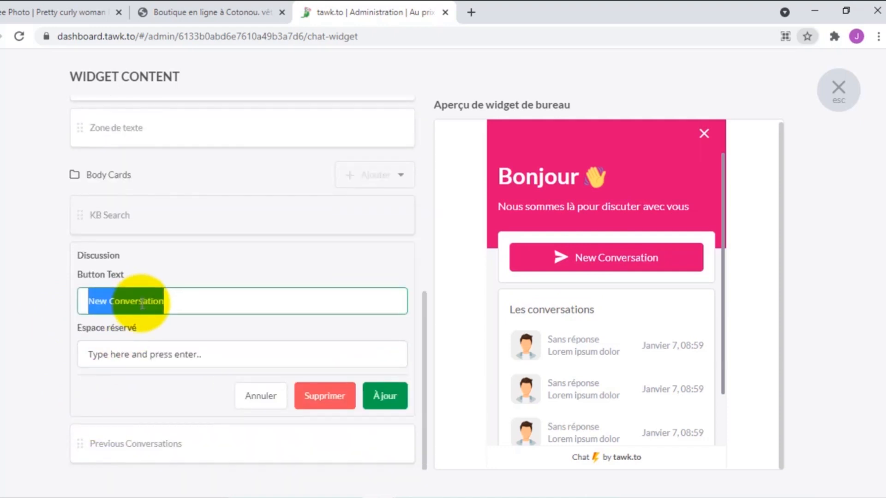
pyautogui.write('Dé')
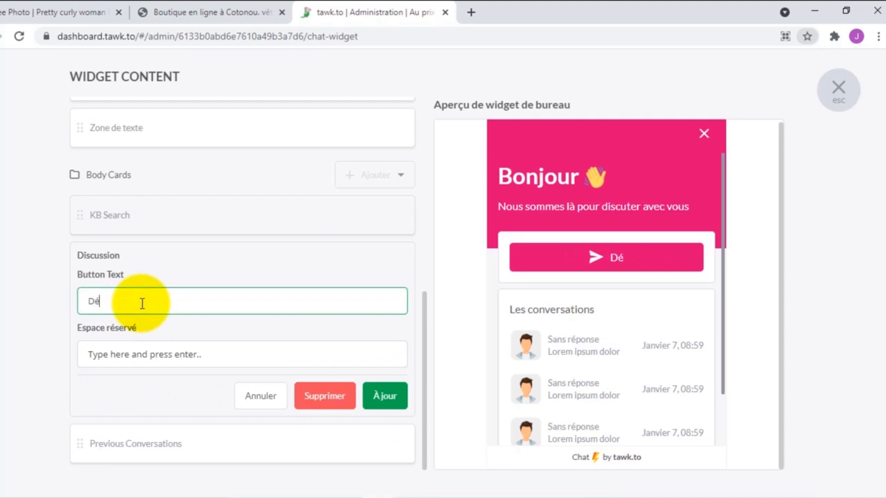
pyautogui.write('marer')
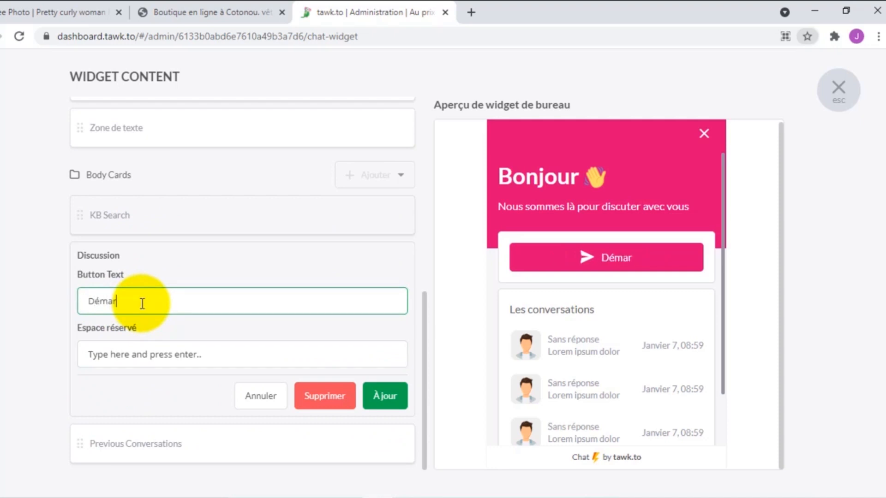
pyautogui.press('BackSpace')
pyautogui.press('BackSpace')
pyautogui.write('e')
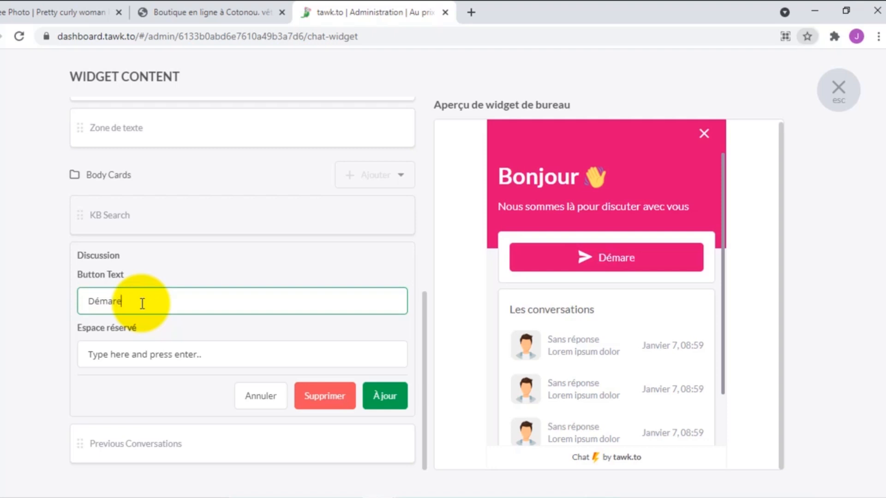
pyautogui.press('BackSpace')
pyautogui.write('rer')
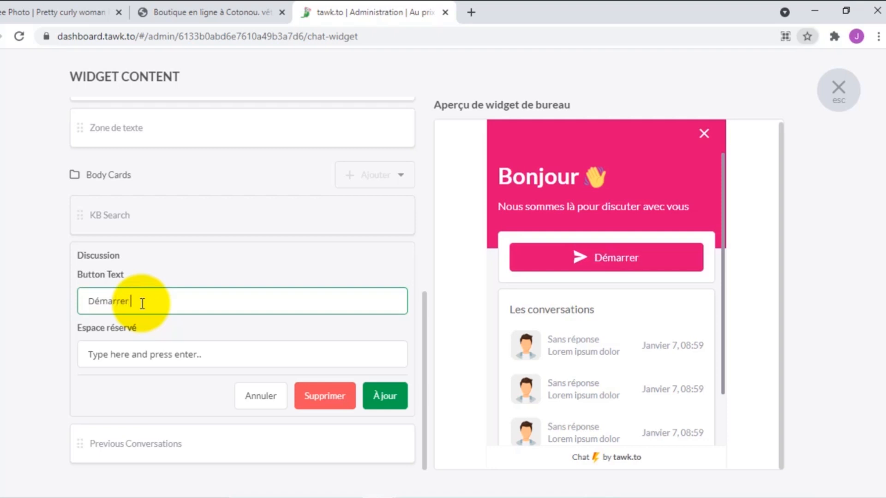
pyautogui.write(' une')
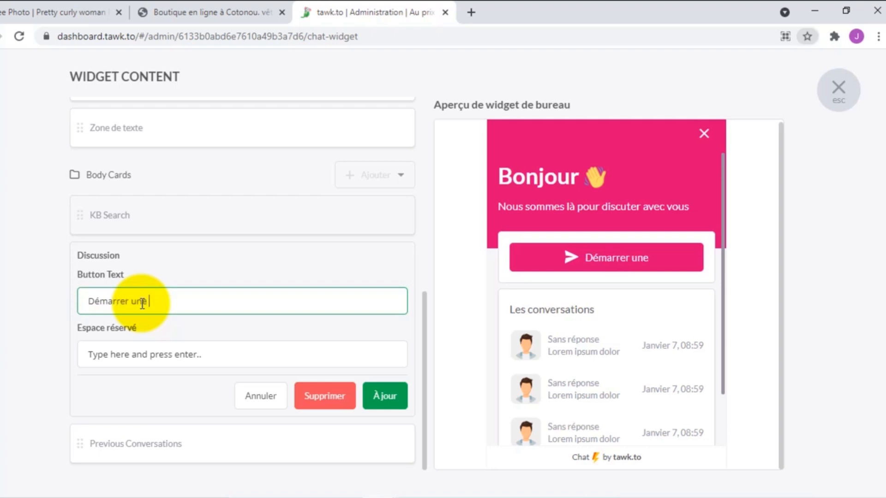
pyautogui.write(' discus')
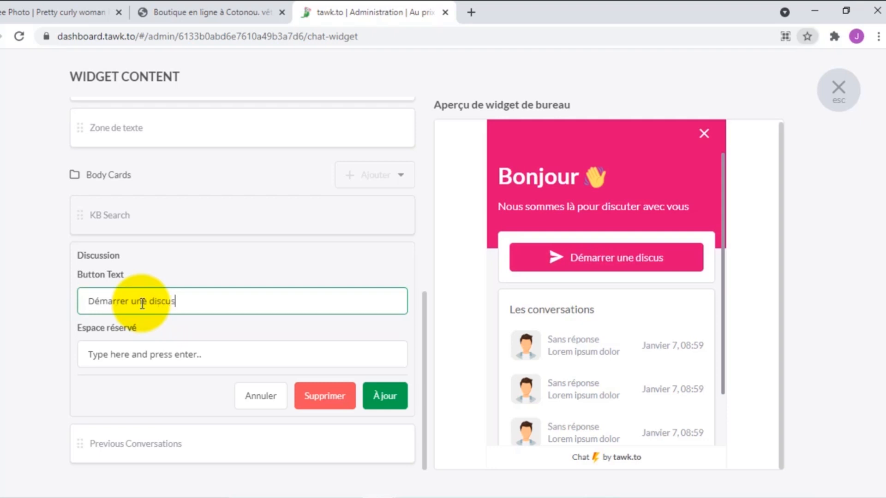
pyautogui.write('sion')
# - Start replacing the message placeholder with the French prompt 'Cliquez sur la tou…'
pyautogui.tripleClick(190, 355)
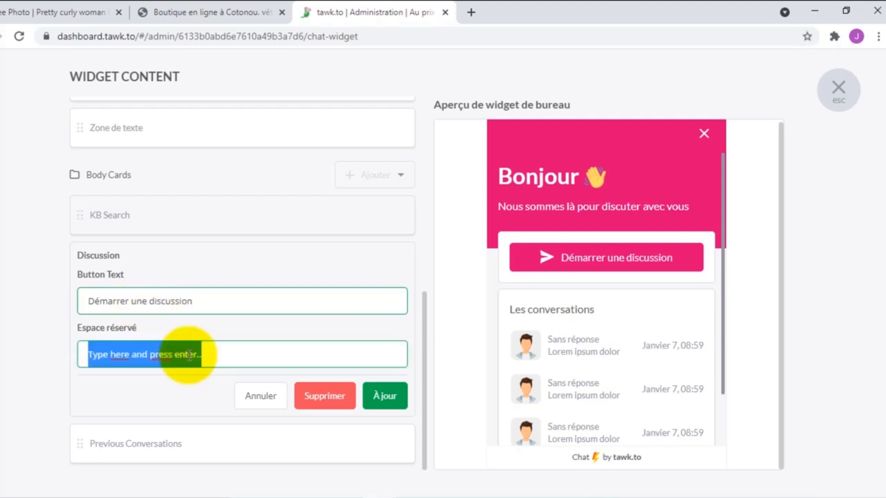
pyautogui.write('C')
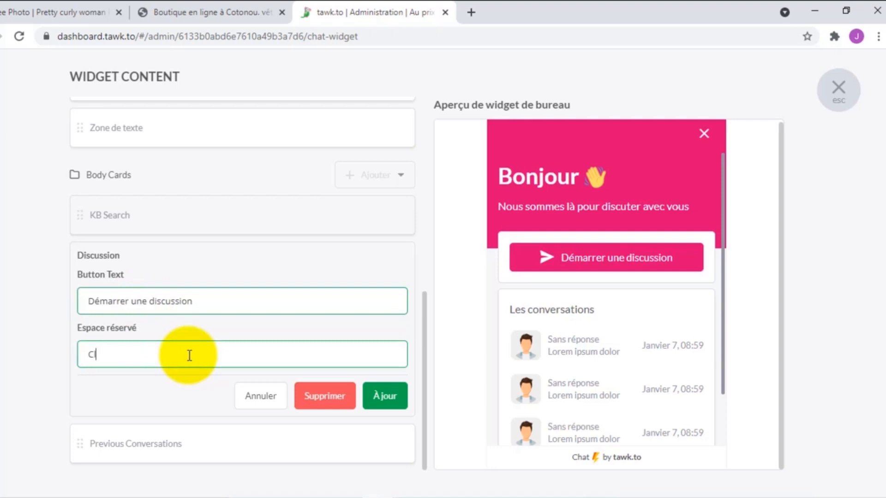
pyautogui.write('liquez sur la tou')
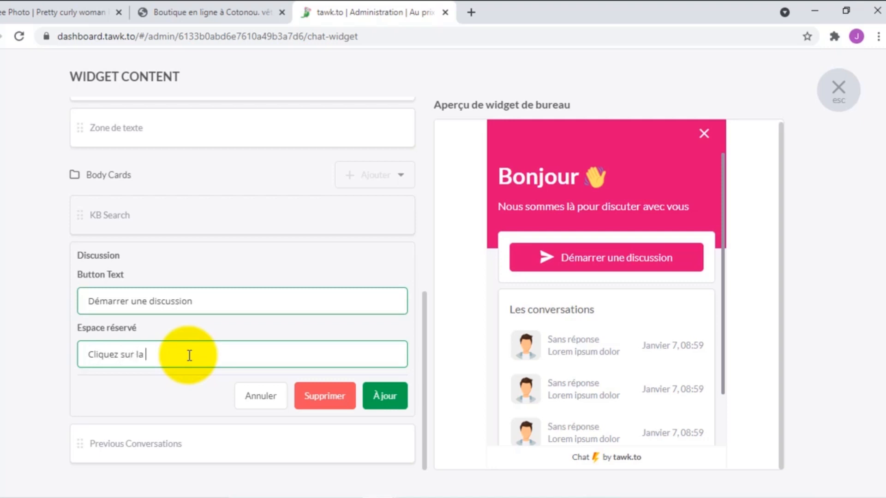
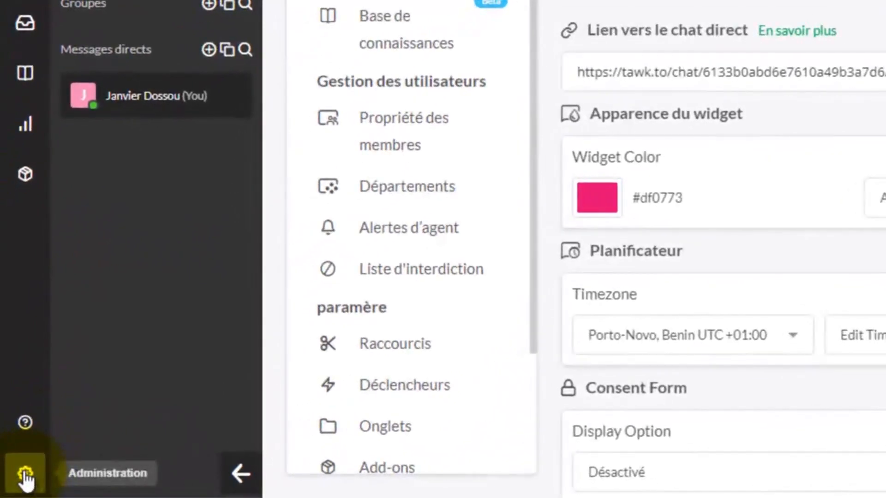
# - Open the Chat Widget's Widget Content editor from Administration, with the French widget preview showing
pyautogui.click(25, 476)
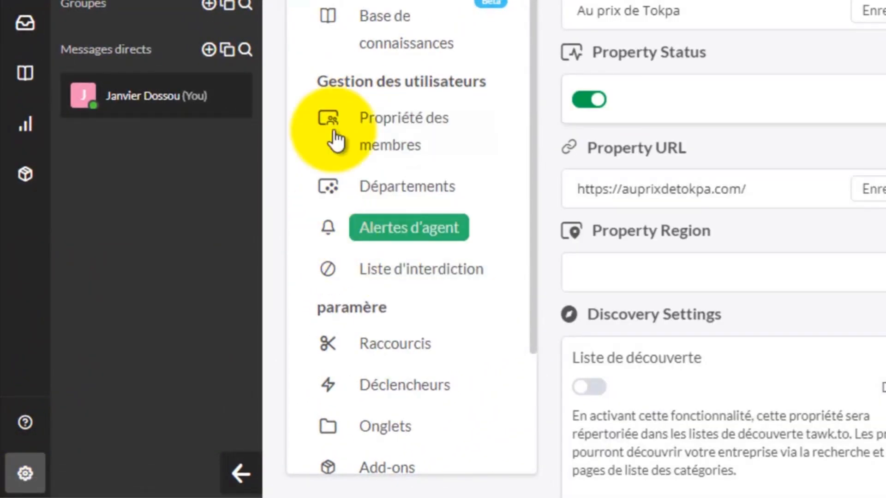
pyautogui.scroll(-2, 409, 252)
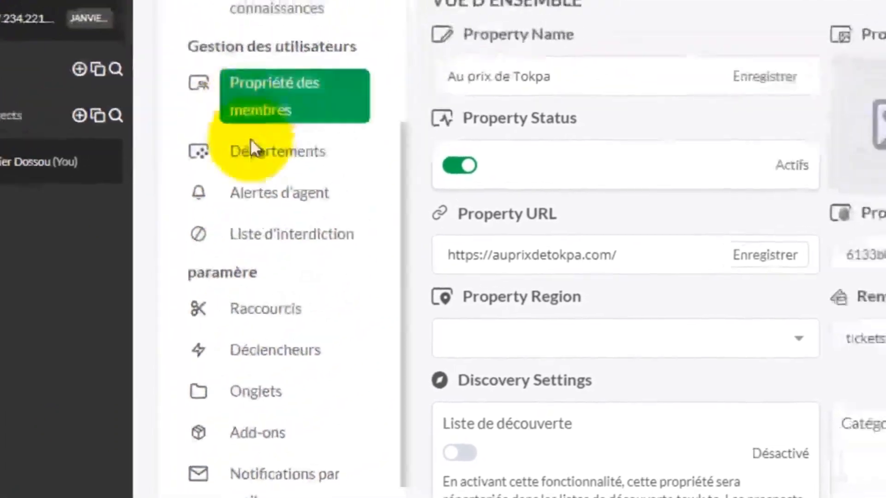
pyautogui.scroll(2, 397, 148)
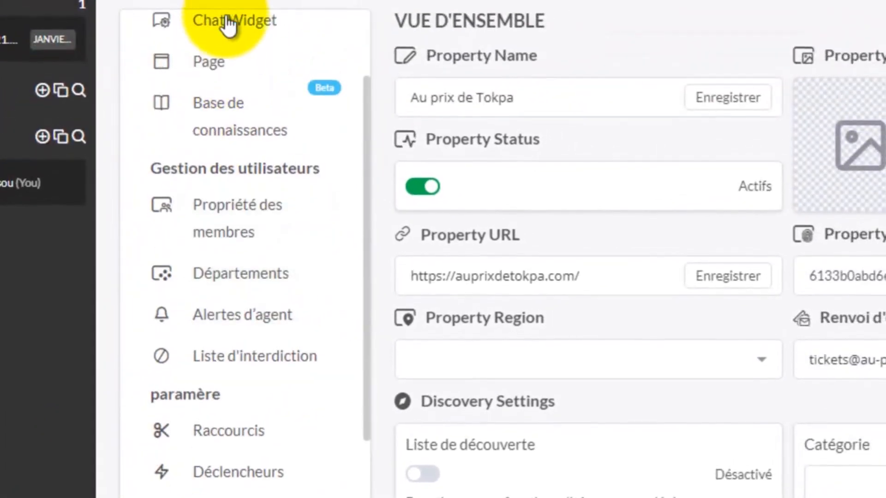
pyautogui.click(228, 21)
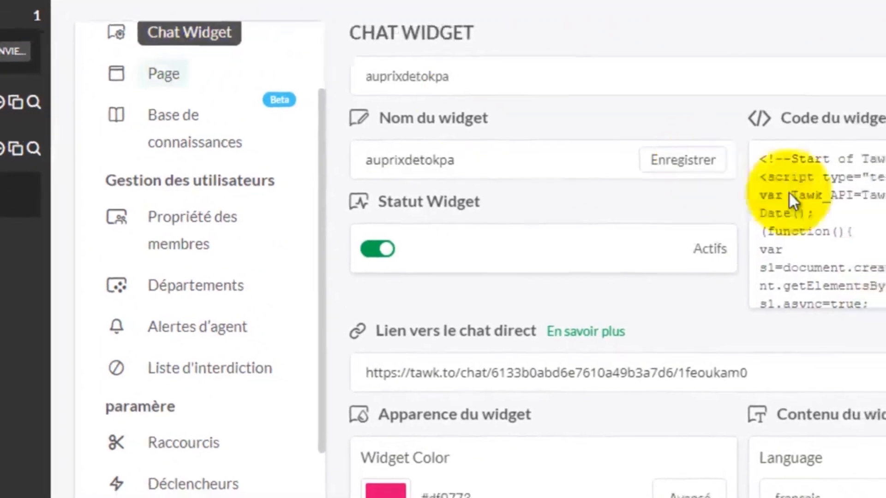
pyautogui.moveTo(603, 265)
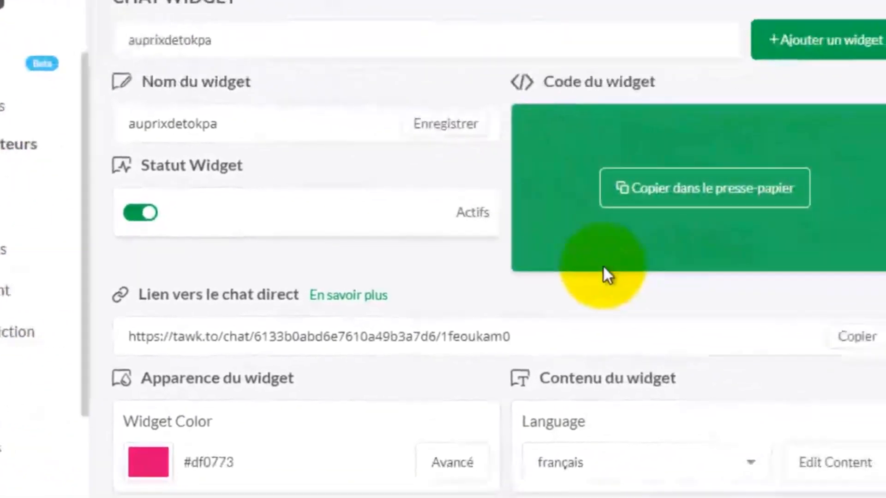
pyautogui.scroll(-5, 503, 330)
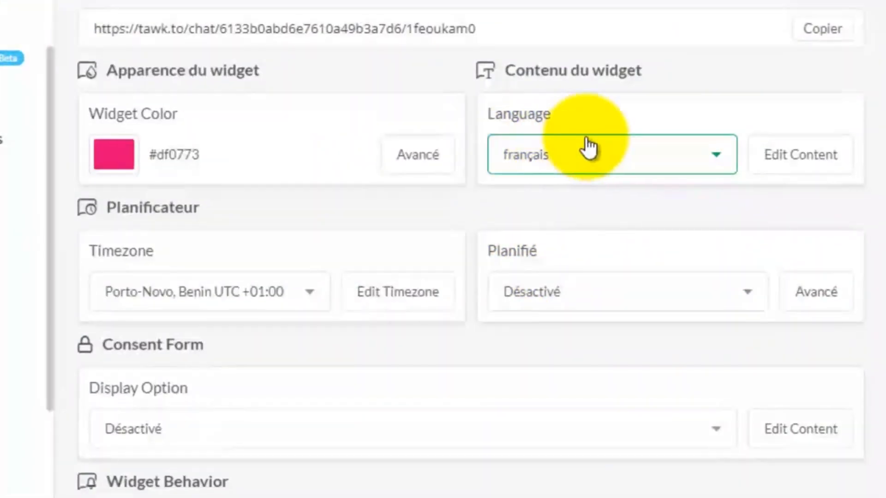
pyautogui.click(809, 159)
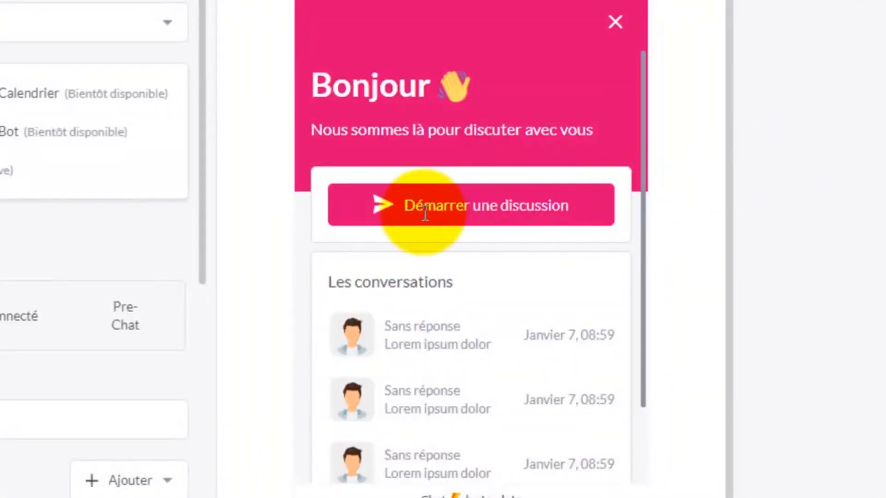
# - Enable the Pre-Chat stage and add a Forme body card with Nom and E-mail fields
pyautogui.click(134, 317)
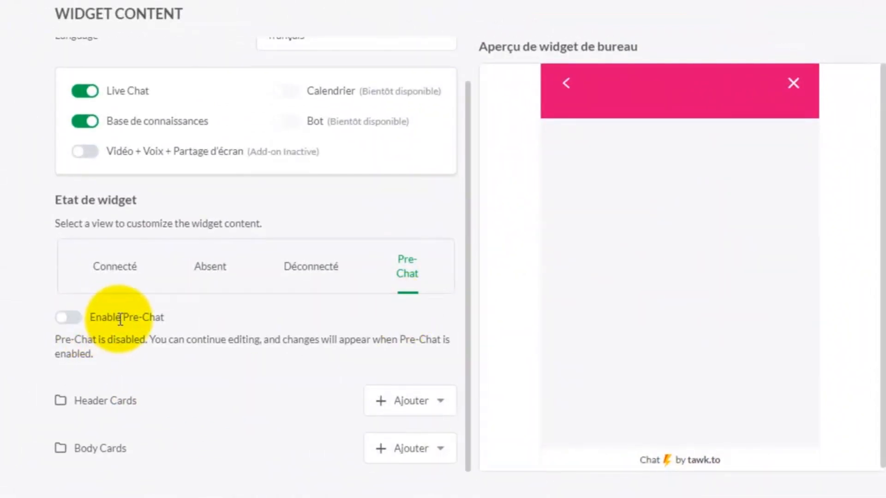
pyautogui.click(66, 318)
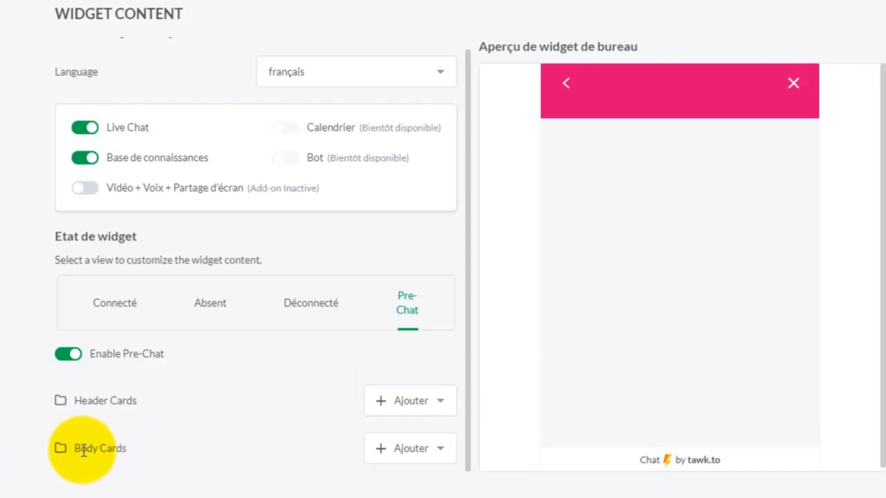
pyautogui.click(442, 455)
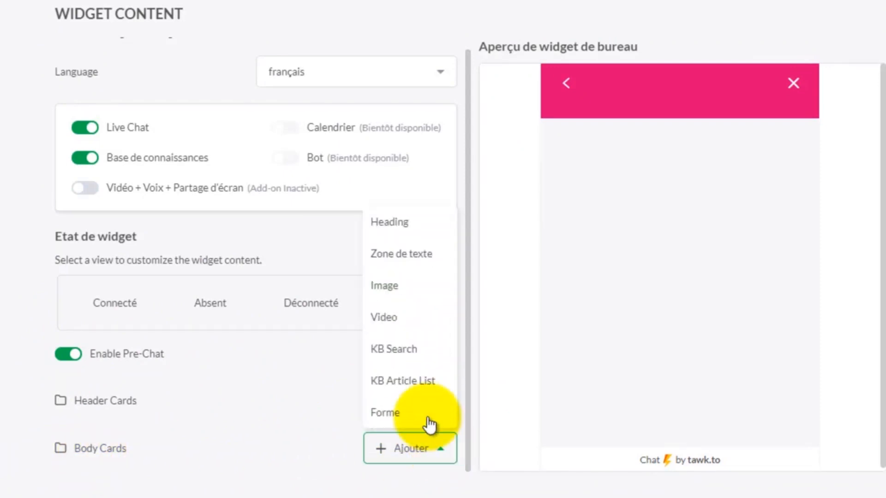
pyautogui.click(386, 416)
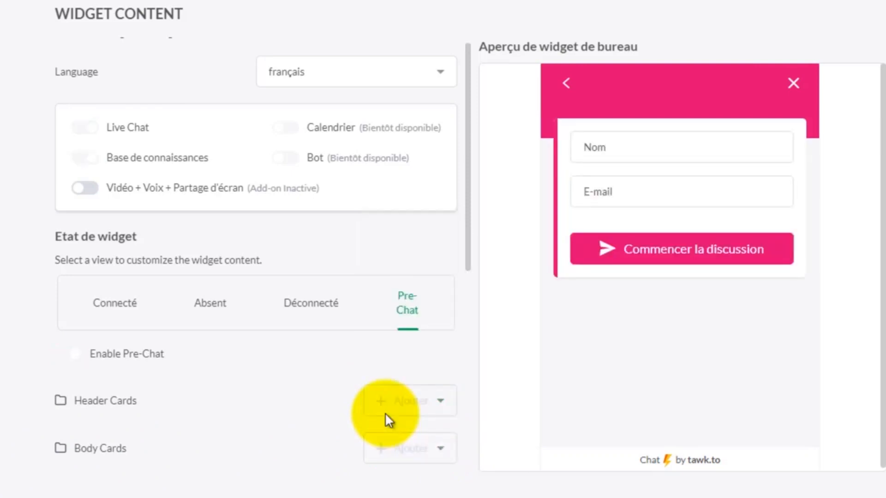
pyautogui.scroll(-8, 317, 406)
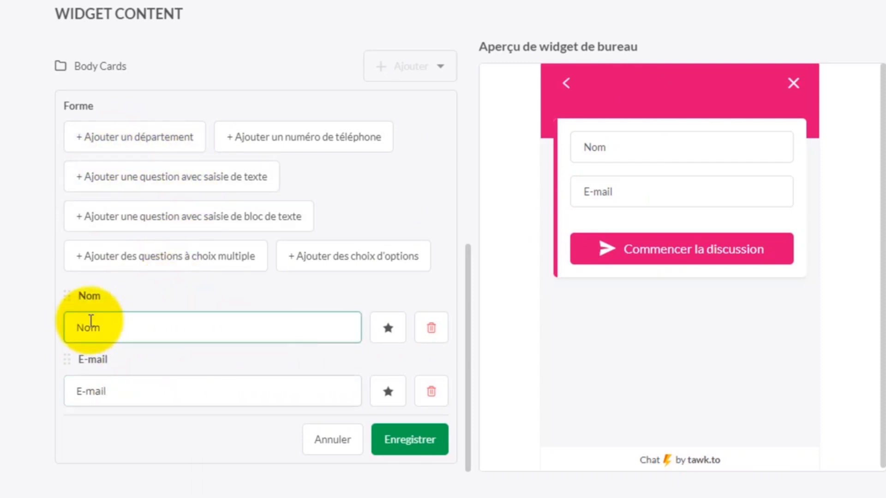
# - Remove the E-mail field and add a phone number field to the pre-chat form
pyautogui.click(199, 391)
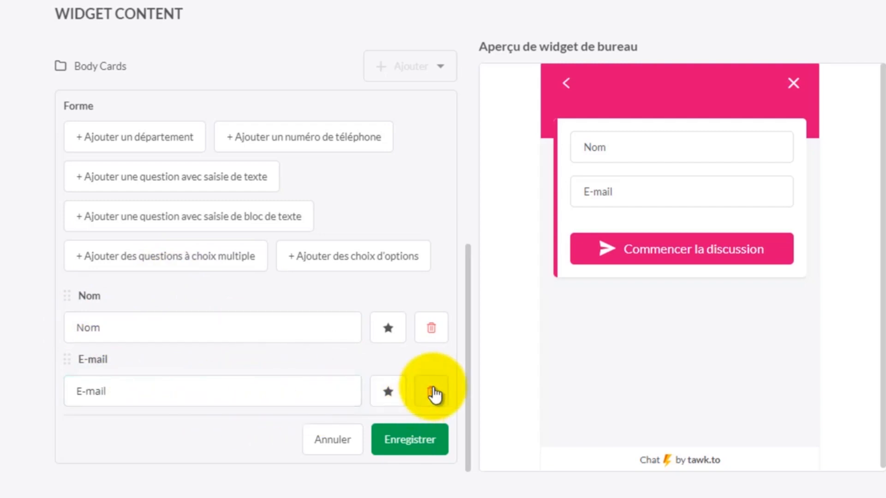
pyautogui.click(431, 391)
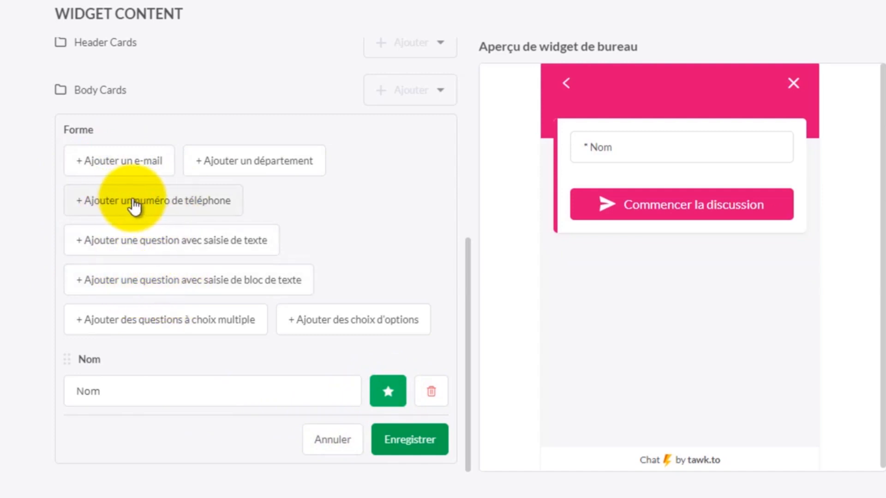
pyautogui.click(145, 209)
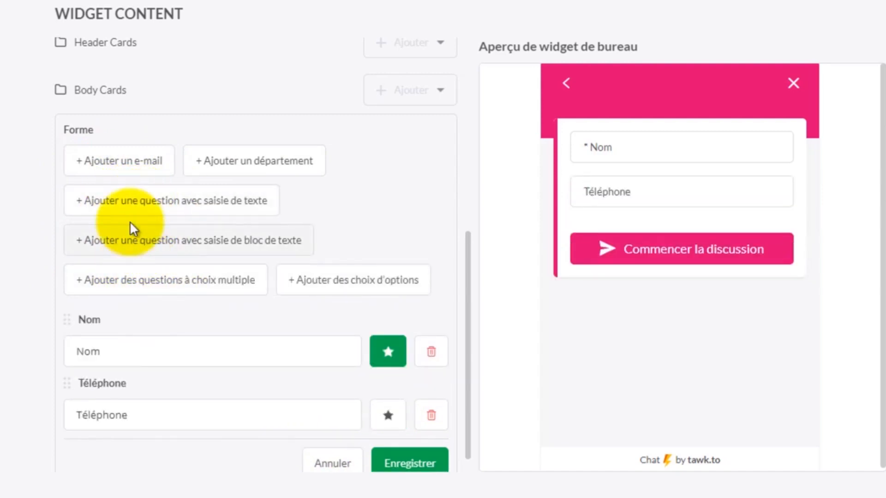
# - Relabel the phone field 'Téléphone ou Whatsapp', mark it required, and save the form
pyautogui.click(118, 422)
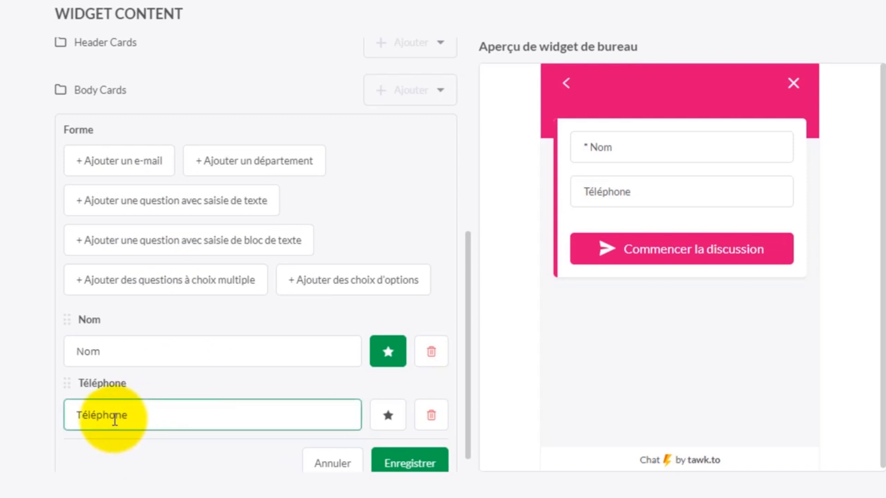
pyautogui.doubleClick(141, 417)
pyautogui.click(141, 418)
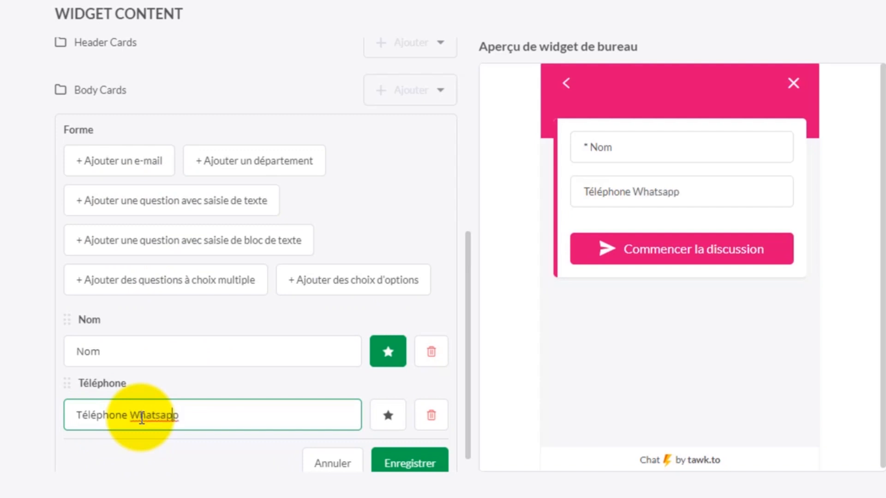
pyautogui.write('ou')
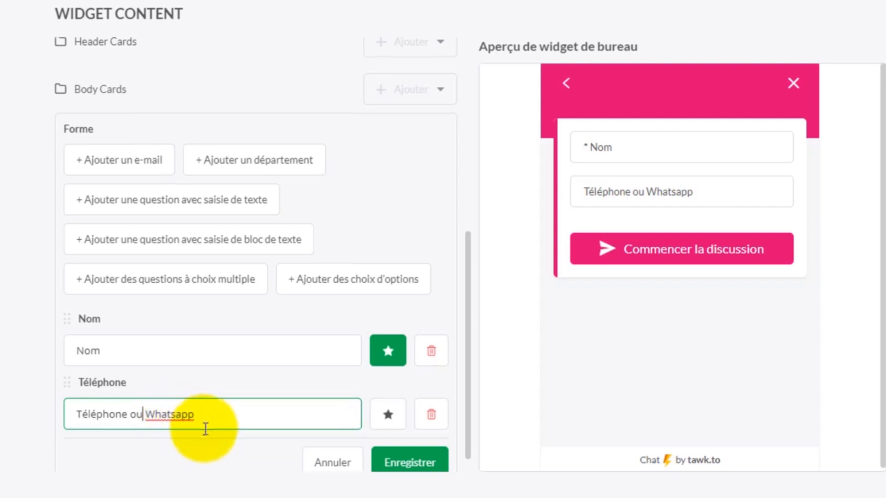
pyautogui.scroll(-1, 208, 427)
pyautogui.click(389, 396)
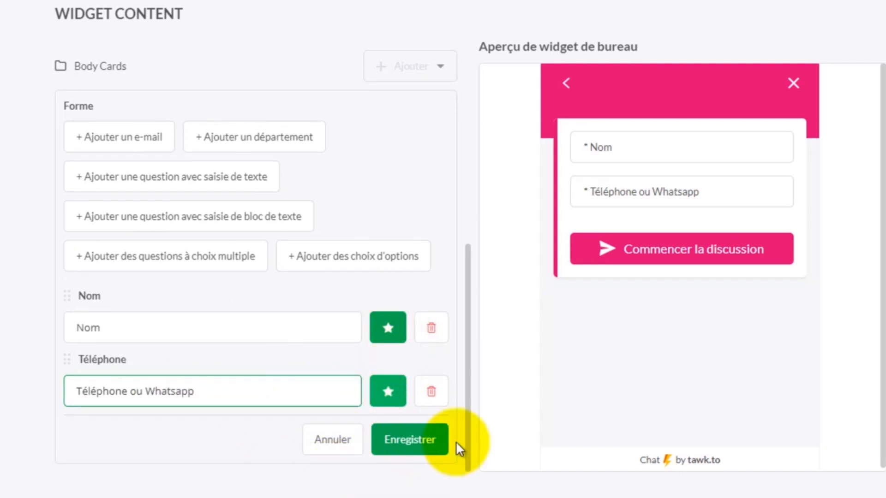
pyautogui.click(419, 443)
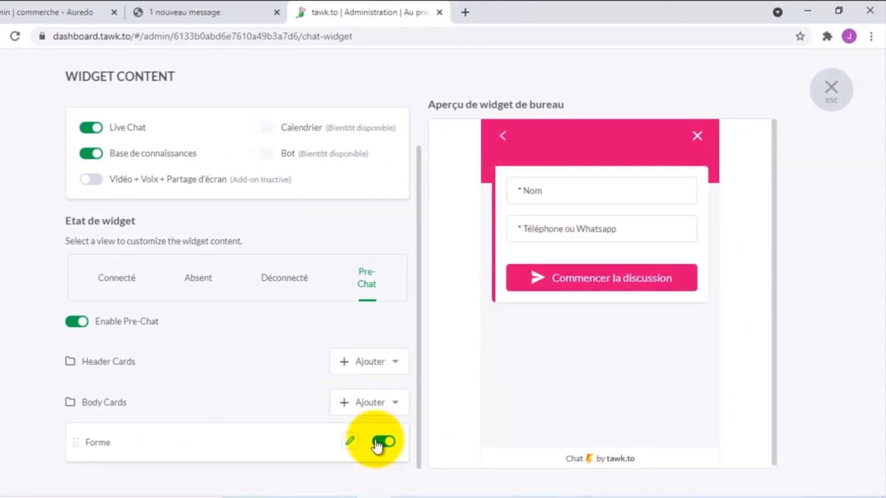
# - Close the Widget Content editor and reload the Au prix de Tokpa shop page
pyautogui.moveTo(374, 496)
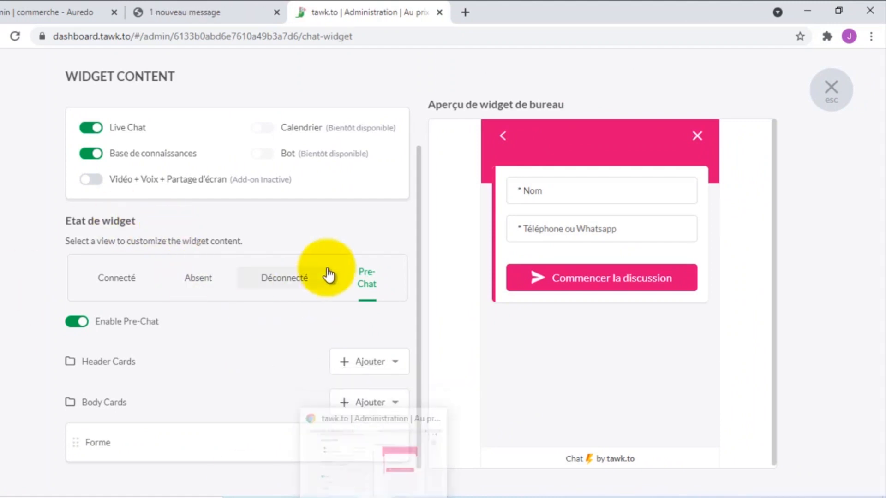
pyautogui.click(831, 90)
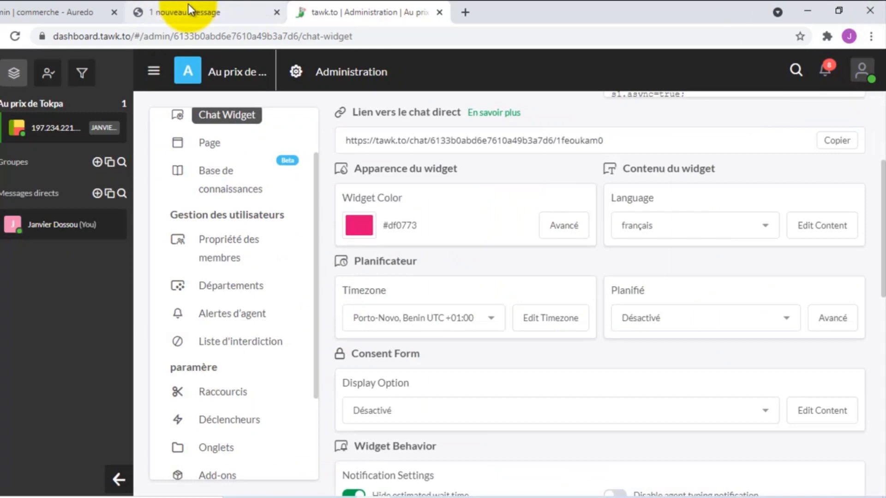
pyautogui.click(187, 5)
pyautogui.click(16, 36)
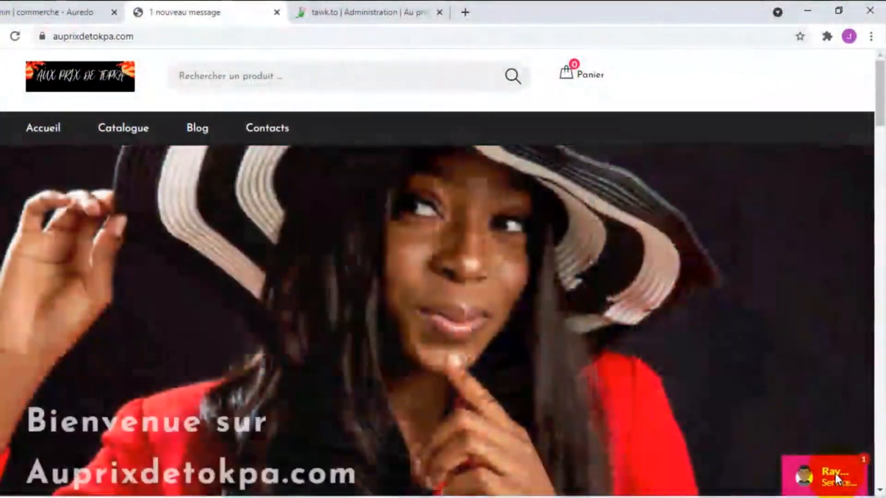
# - Fill the pre-chat form with a visitor name and phone number, then start the chat
pyautogui.click(835, 474)
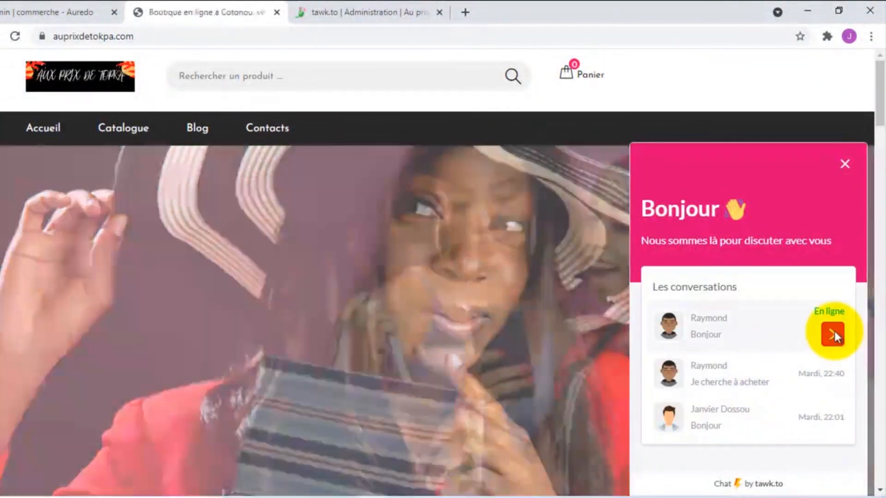
pyautogui.click(833, 334)
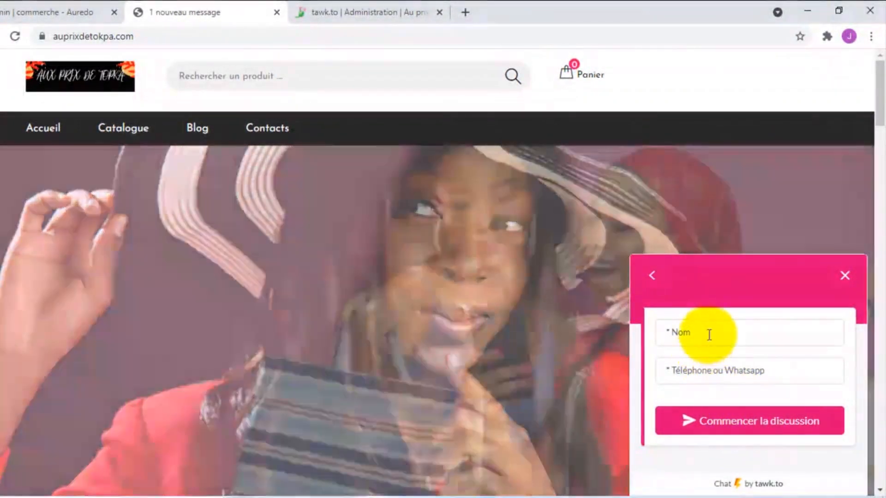
pyautogui.click(709, 334)
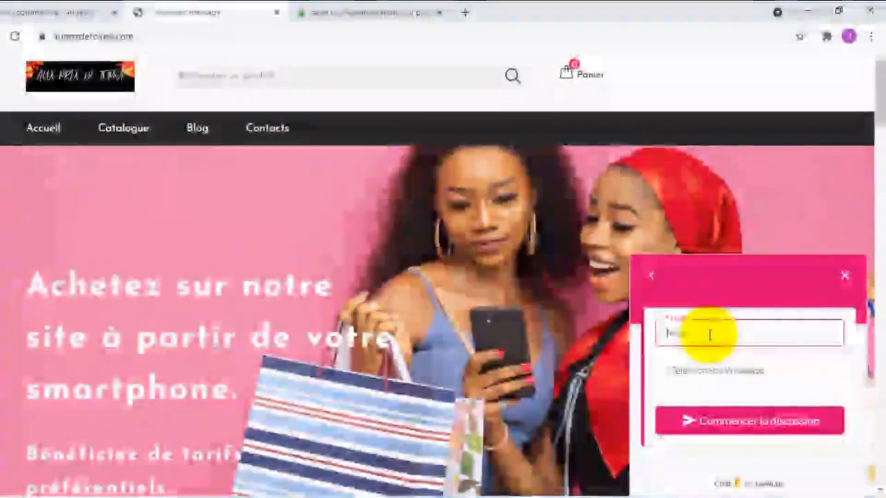
pyautogui.write('Jacques')
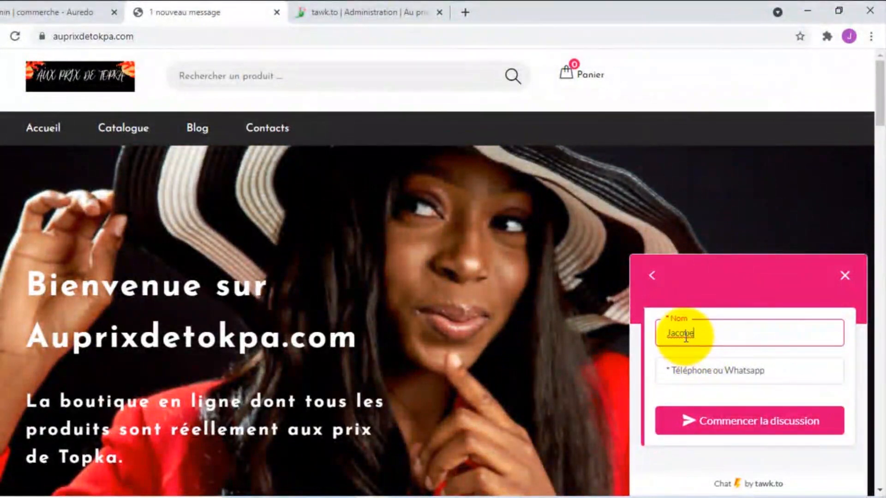
pyautogui.click(701, 369)
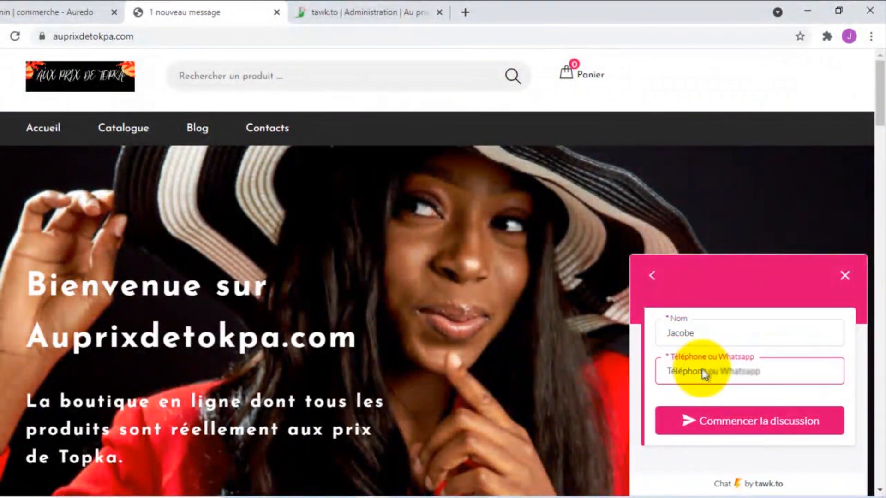
pyautogui.write('9711225')
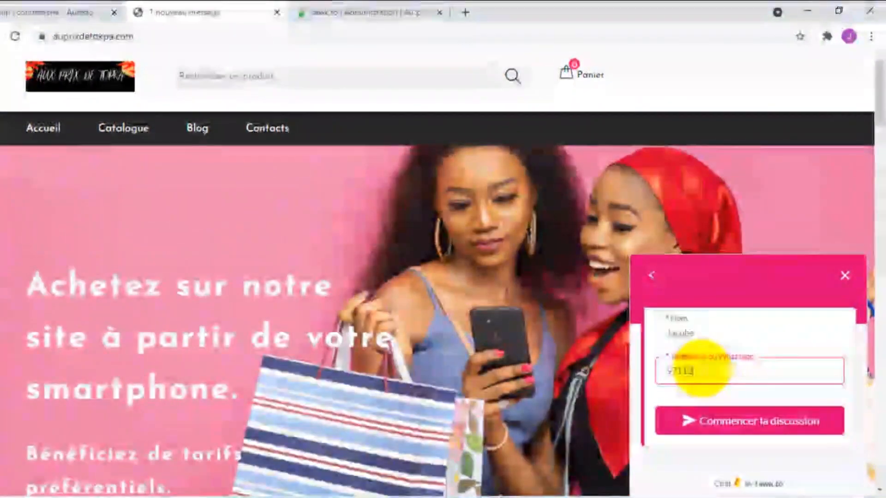
pyautogui.click(745, 416)
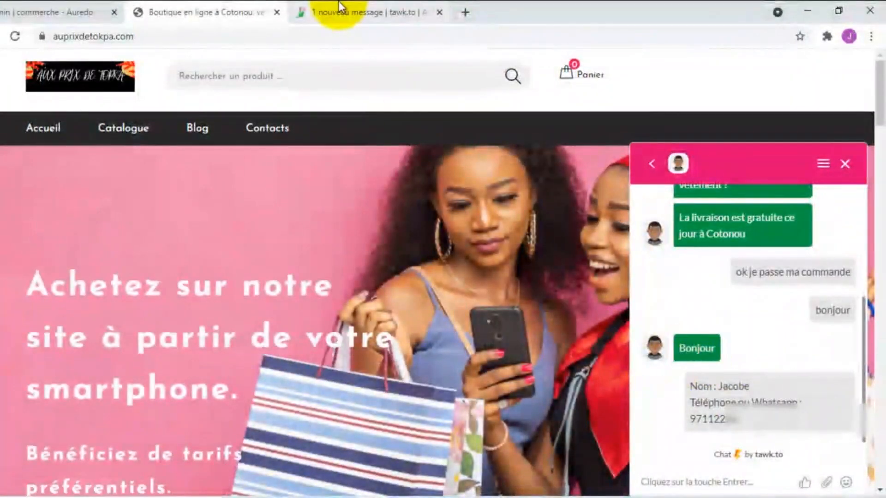
# - Join the visitor's chat in the tawk.to dashboard as the alias agent
pyautogui.click(340, 9)
pyautogui.moveTo(40, 135)
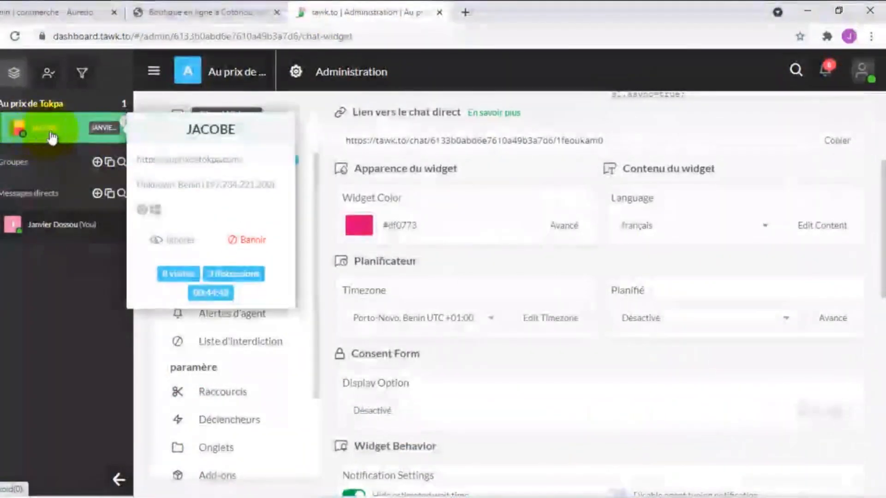
pyautogui.click(52, 134)
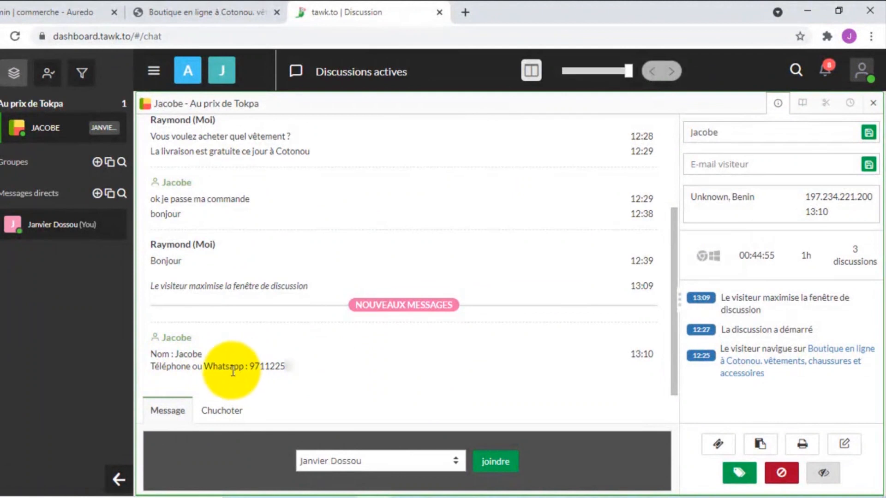
pyautogui.click(501, 462)
pyautogui.click(465, 462)
pyautogui.click(366, 443)
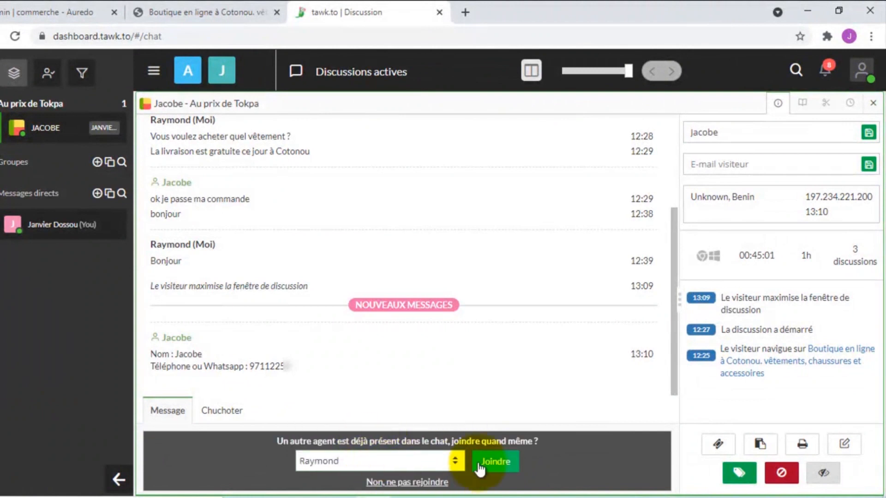
pyautogui.click(483, 460)
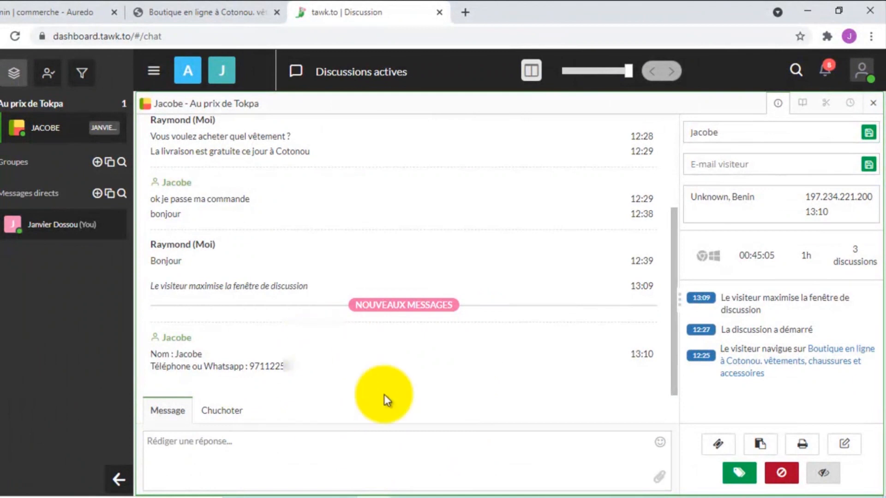
# - Send 'Bonjour' to the visitor and check the reply on the shop site
pyautogui.click(283, 452)
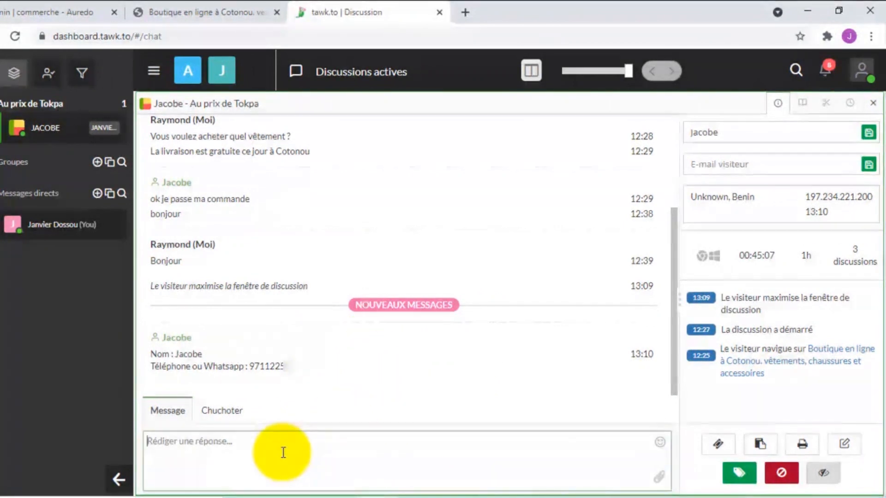
pyautogui.write('Bonjour')
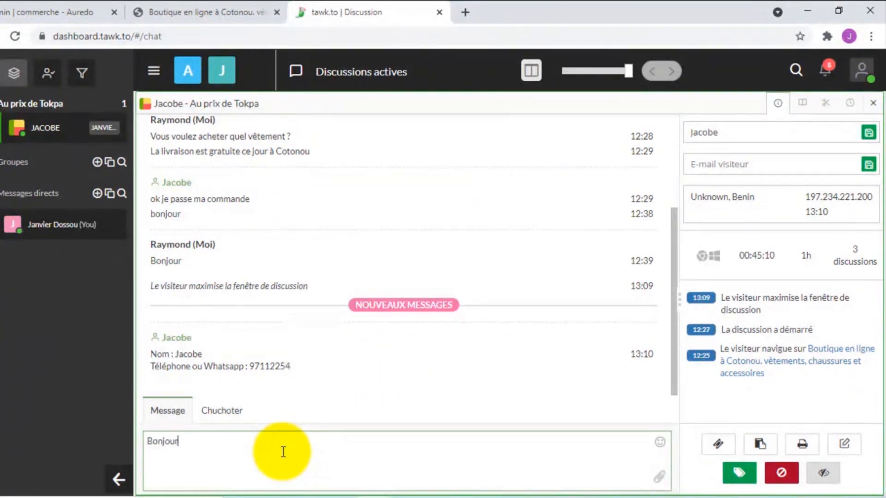
pyautogui.press('Return')
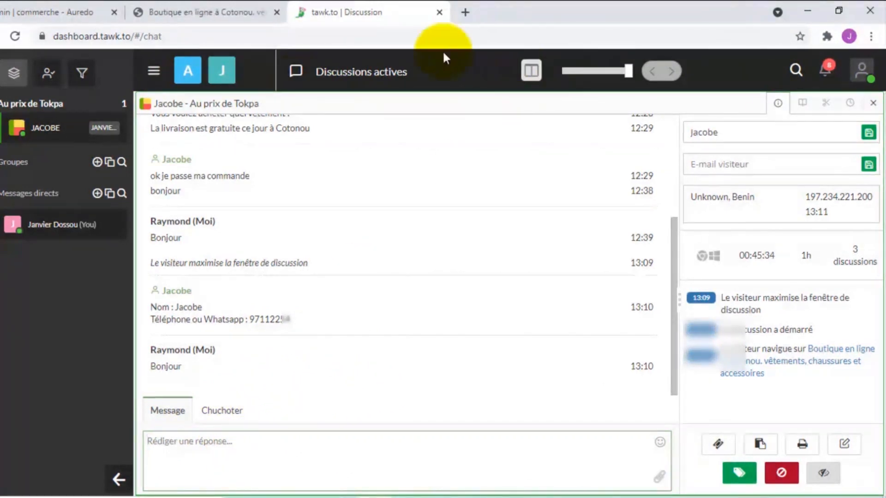
pyautogui.click(217, 7)
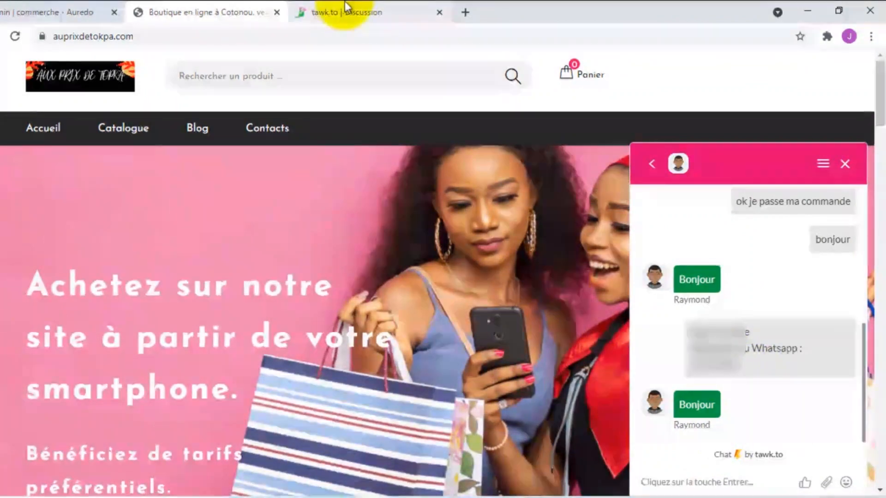
# - Return to the tawk.to dashboard tab
pyautogui.click(347, 10)
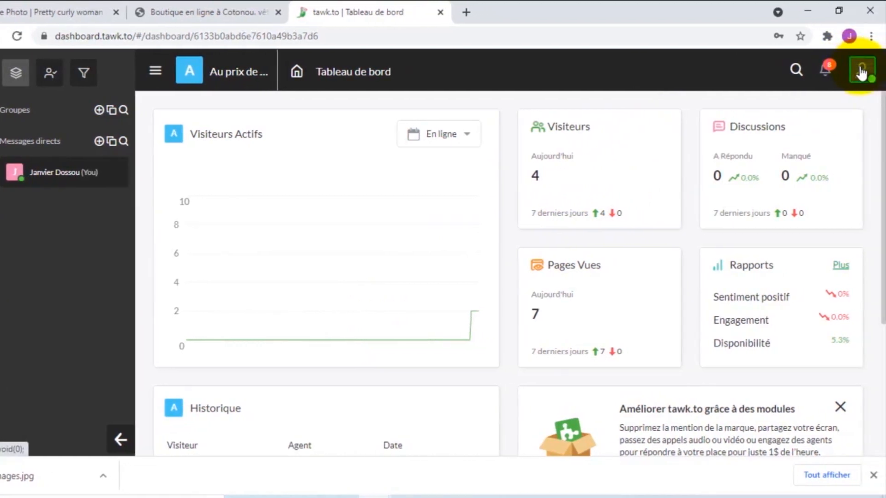
# - Open Modifier le profil from the profile avatar menu
pyautogui.click(861, 73)
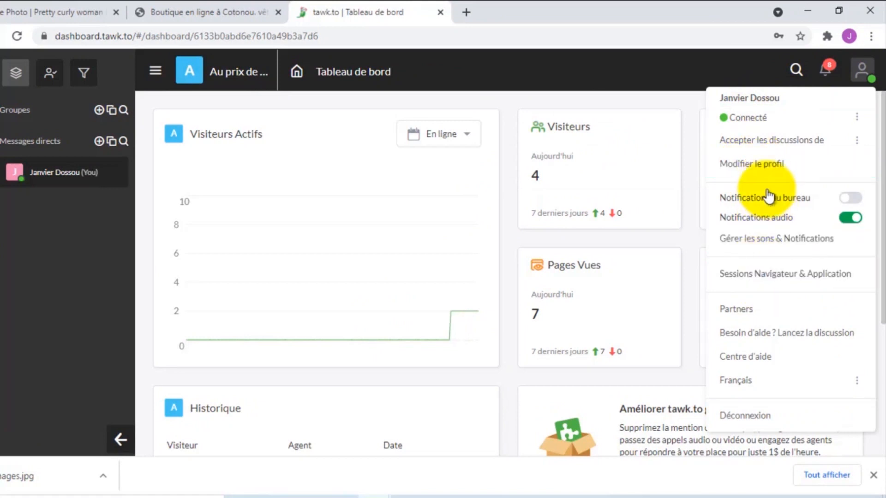
pyautogui.click(762, 168)
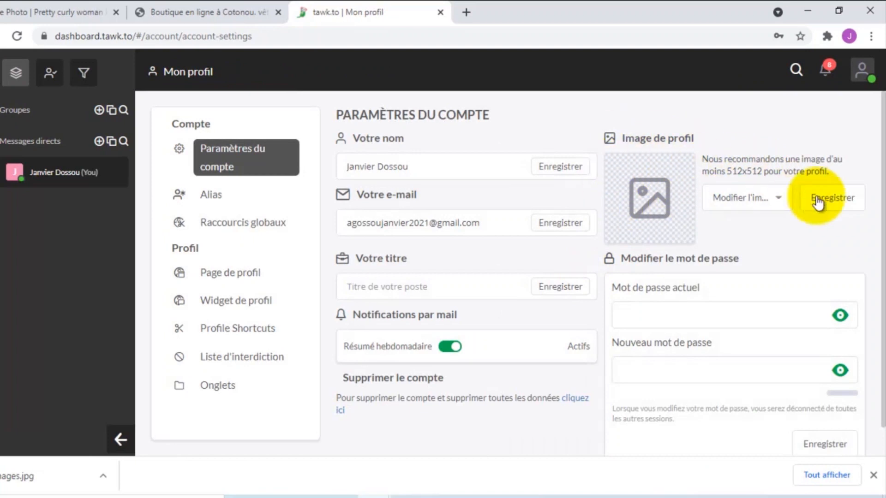
# - Set the profile picture to the smiling dark-skinned cartoon avatar instead of an uploaded photo
pyautogui.click(762, 199)
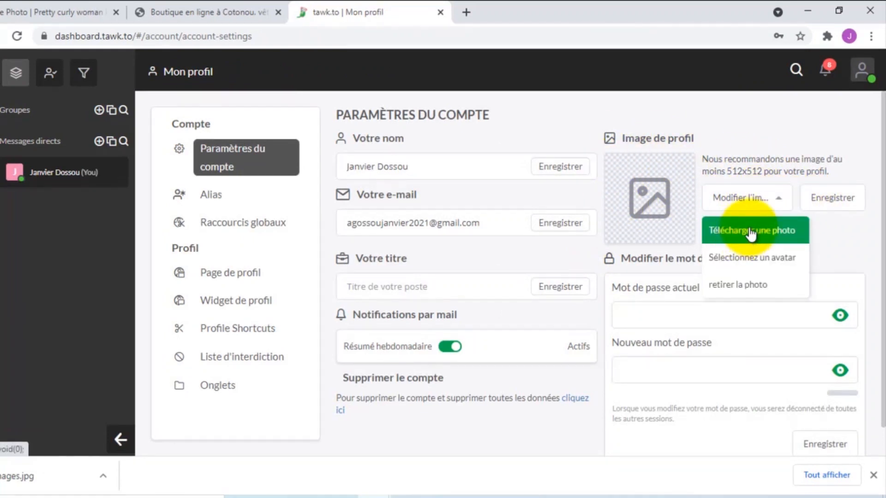
pyautogui.click(752, 232)
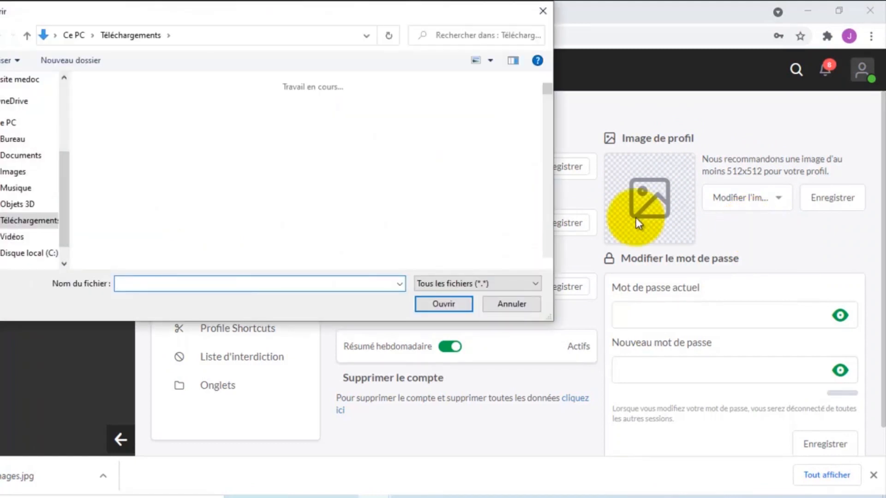
pyautogui.click(545, 11)
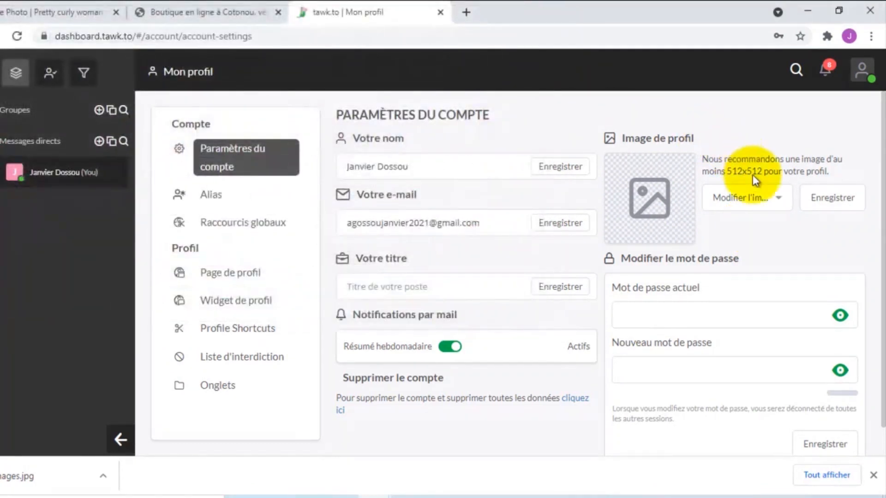
pyautogui.click(778, 200)
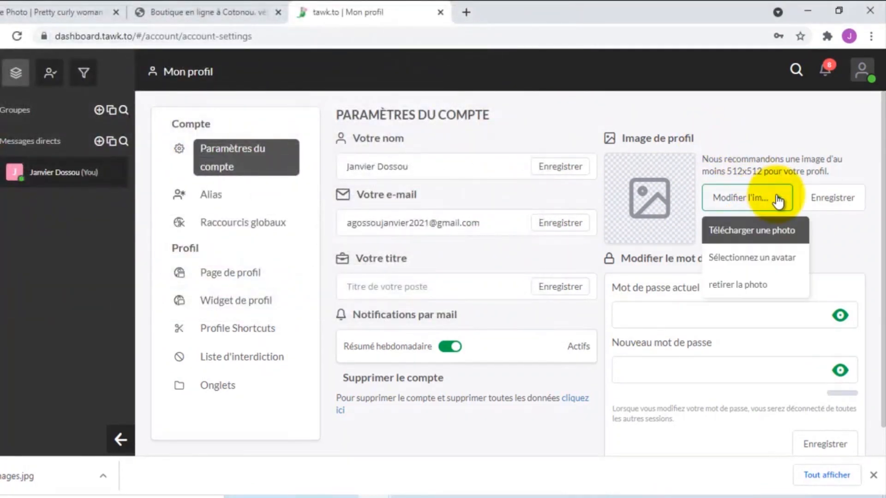
pyautogui.click(762, 263)
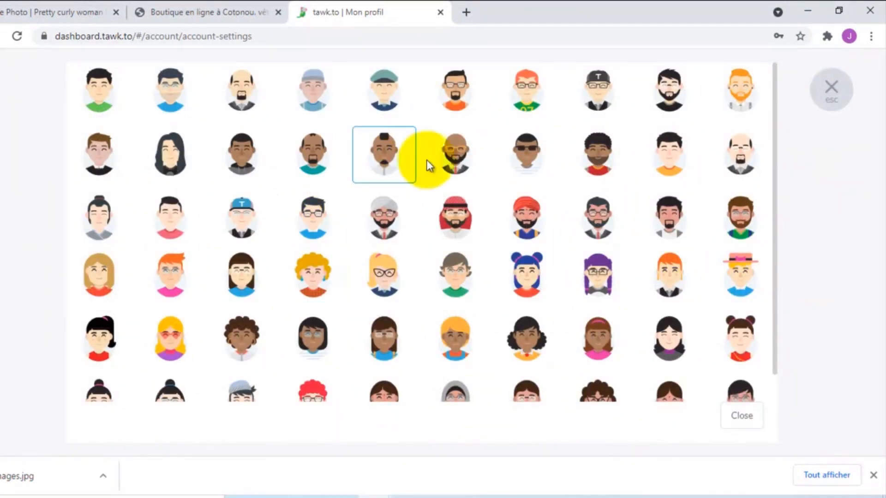
pyautogui.click(244, 156)
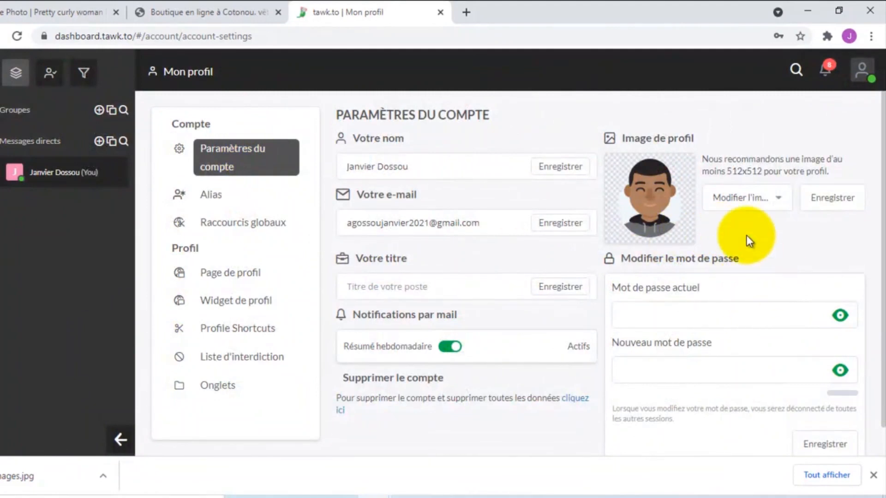
pyautogui.scroll(-1, 738, 266)
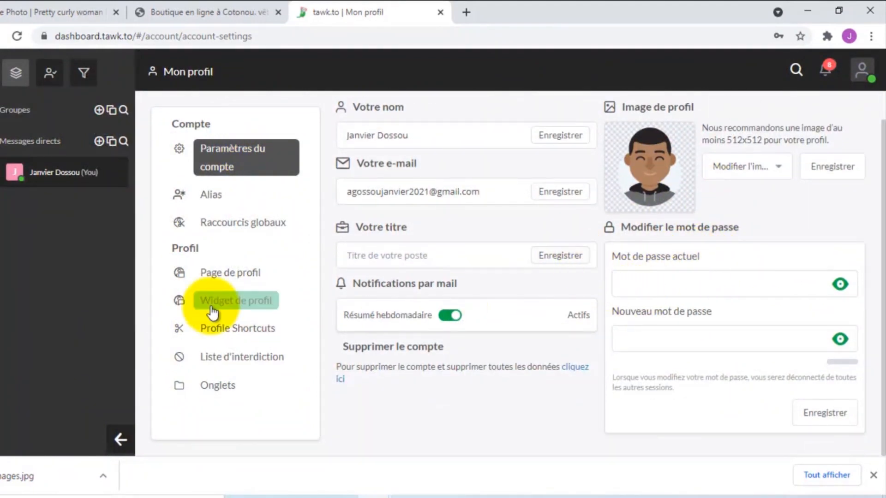
# - Save the new profile picture on the account settings page
pyautogui.click(207, 197)
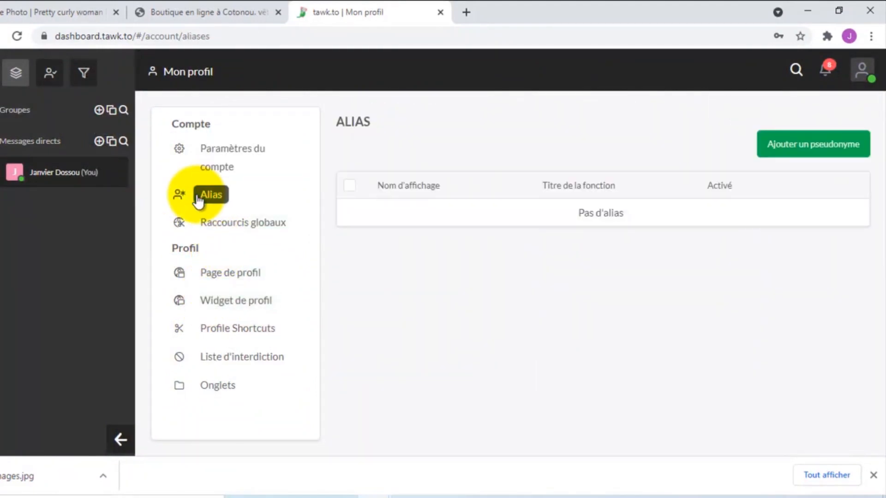
pyautogui.click(206, 159)
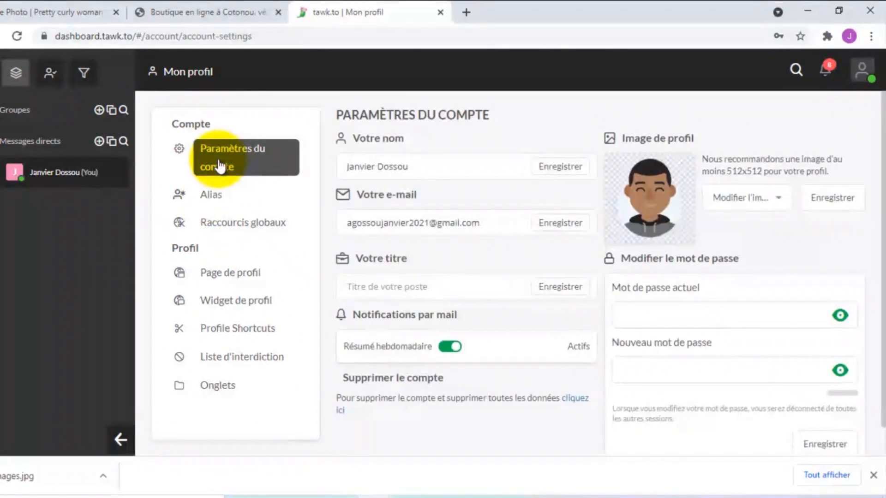
pyautogui.click(830, 201)
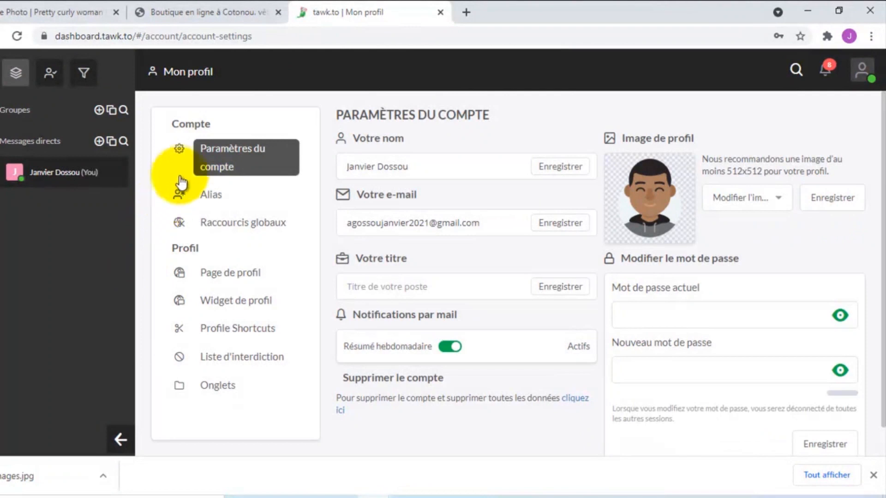
# - Create an active 'Service client' alias with the same smiling avatar, then return to the dashboard
pyautogui.click(208, 197)
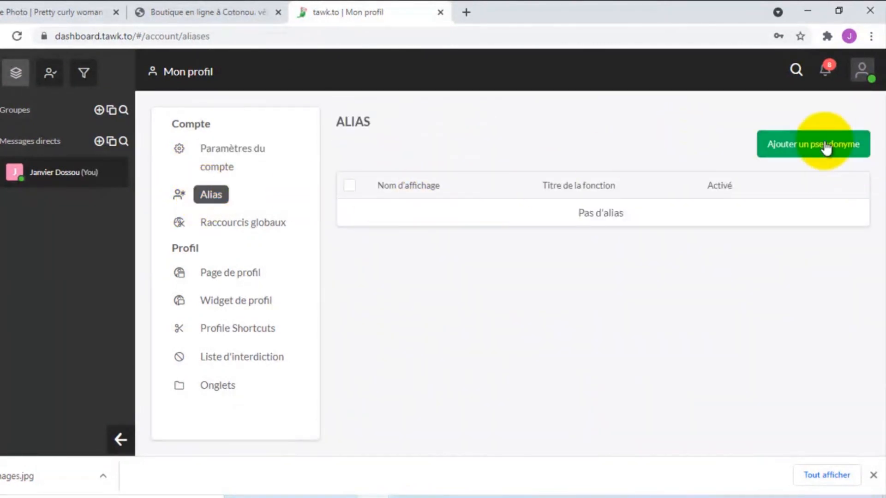
pyautogui.click(813, 144)
pyautogui.click(406, 173)
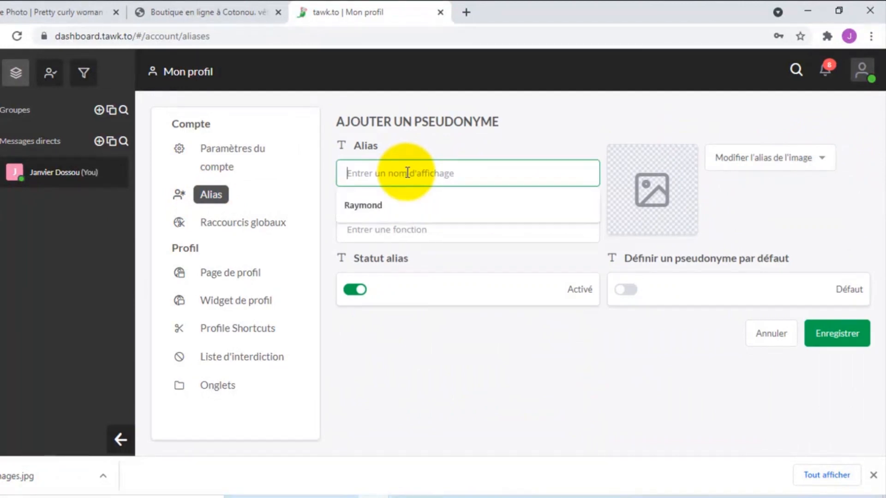
pyautogui.click(380, 207)
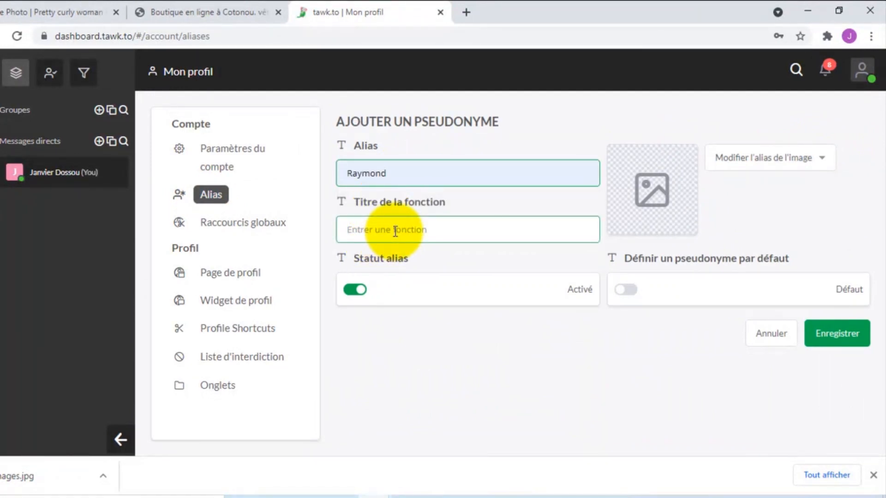
pyautogui.click(765, 162)
pyautogui.click(753, 221)
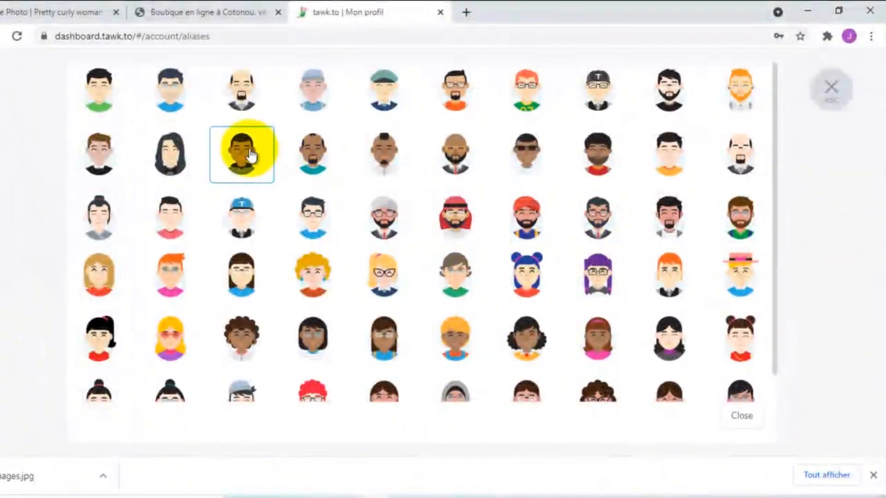
pyautogui.click(243, 155)
pyautogui.click(383, 230)
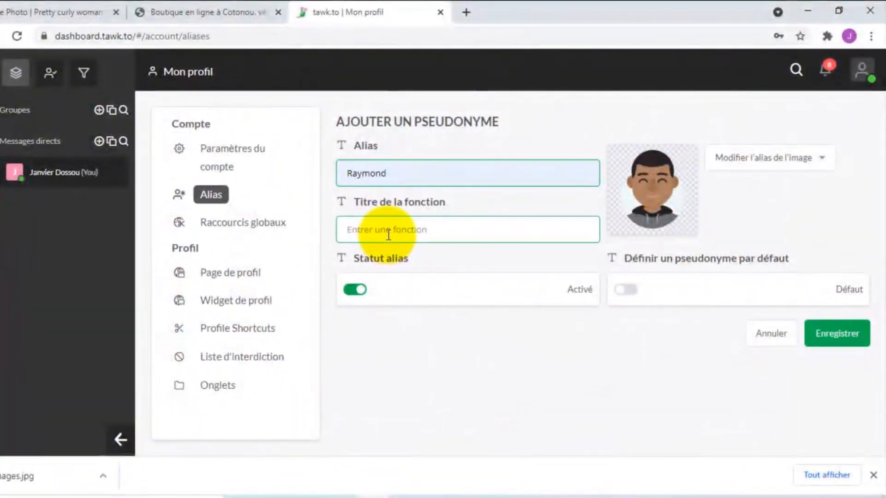
pyautogui.click(372, 259)
pyautogui.click(831, 333)
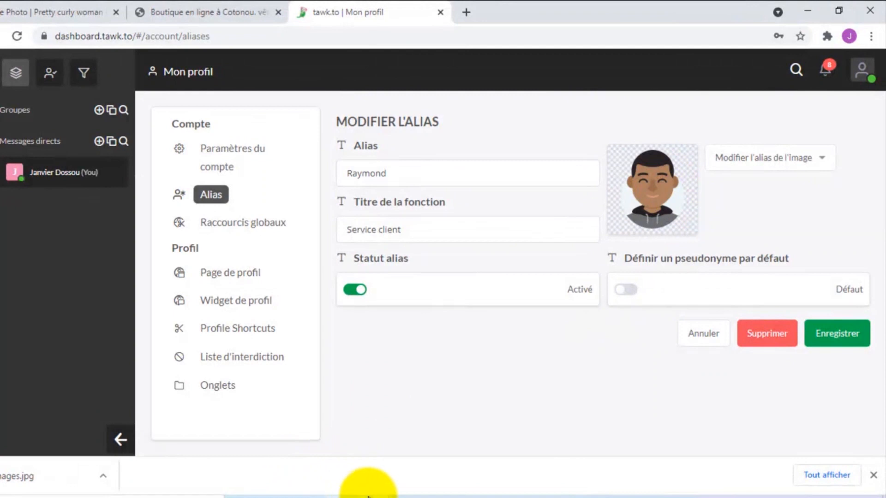
pyautogui.click(14, 73)
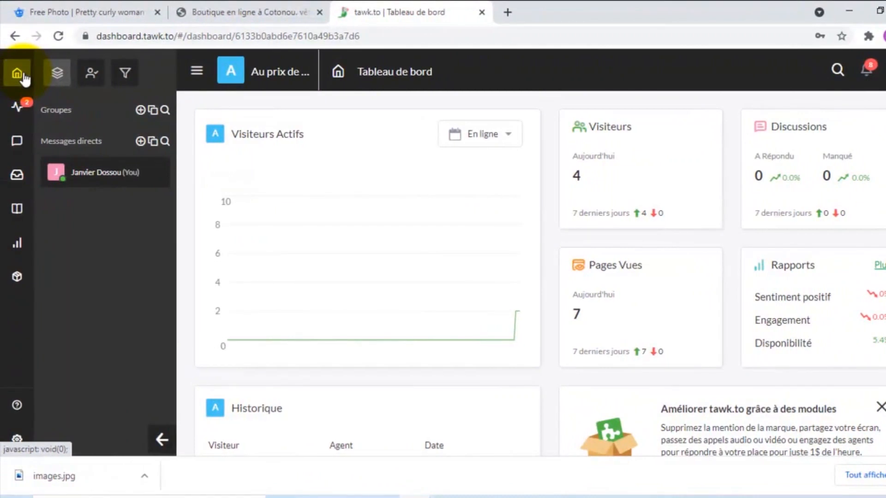
pyautogui.click(261, 14)
pyautogui.moveTo(415, 492)
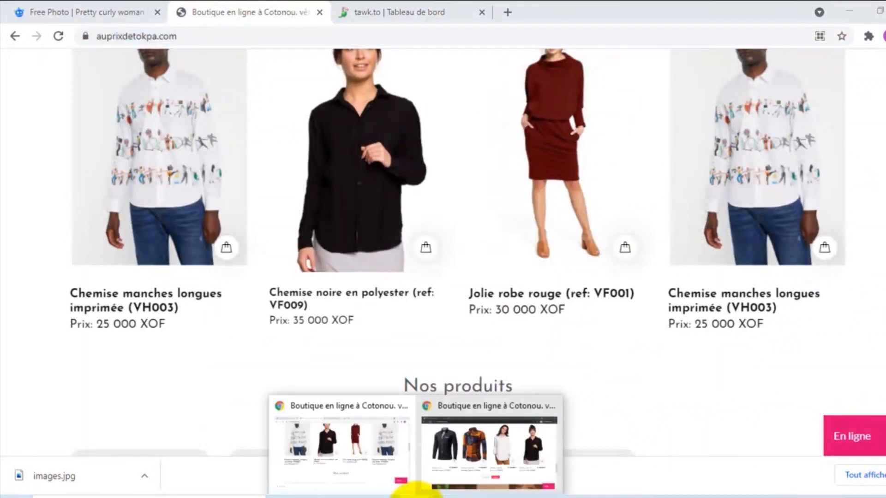
pyautogui.click(479, 467)
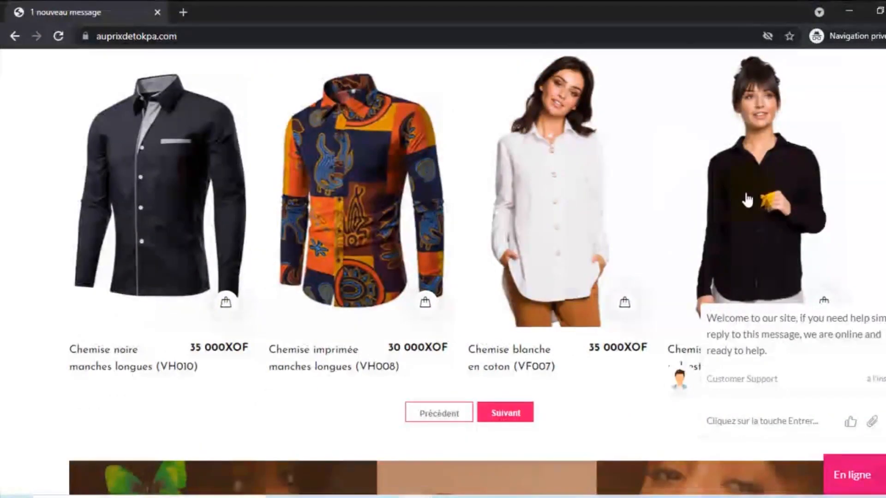
pyautogui.scroll(-1, 688, 277)
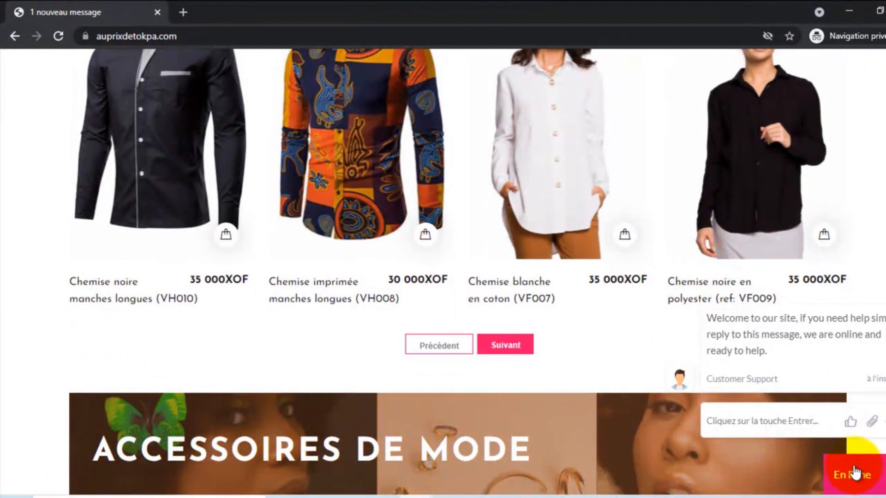
pyautogui.scroll(-4, 826, 337)
pyautogui.scroll(1, 810, 352)
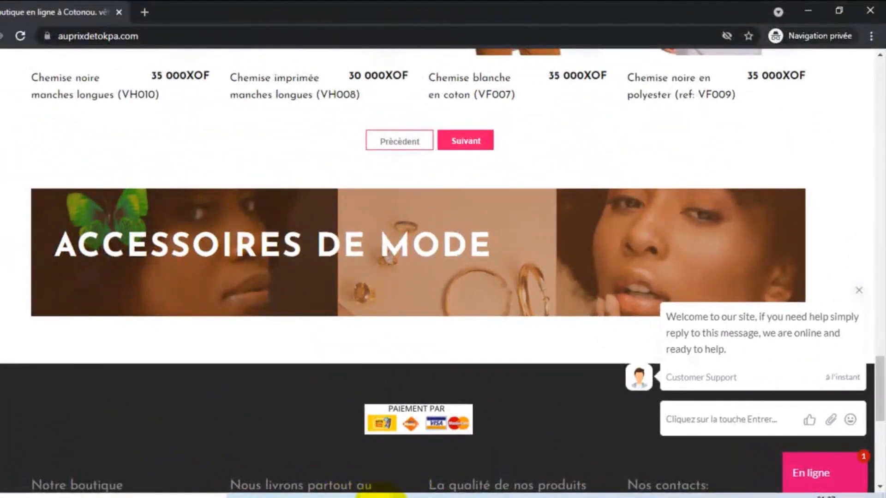
pyautogui.moveTo(381, 495)
pyautogui.click(308, 429)
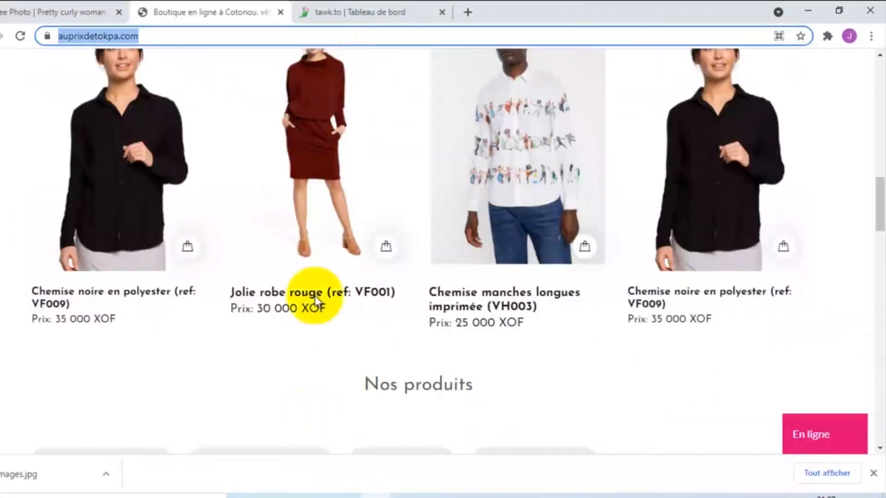
pyautogui.click(355, 13)
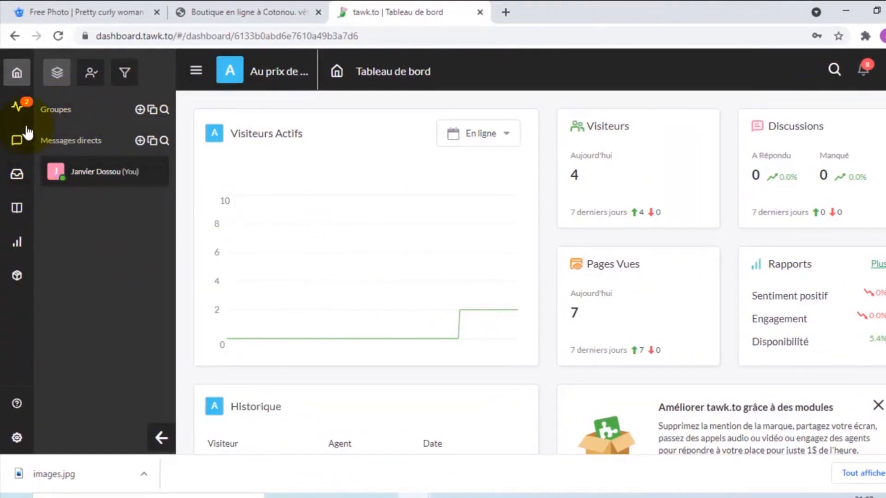
# - Go from Administration to the property settings and reach the Déclencheurs (triggers) list
pyautogui.click(17, 436)
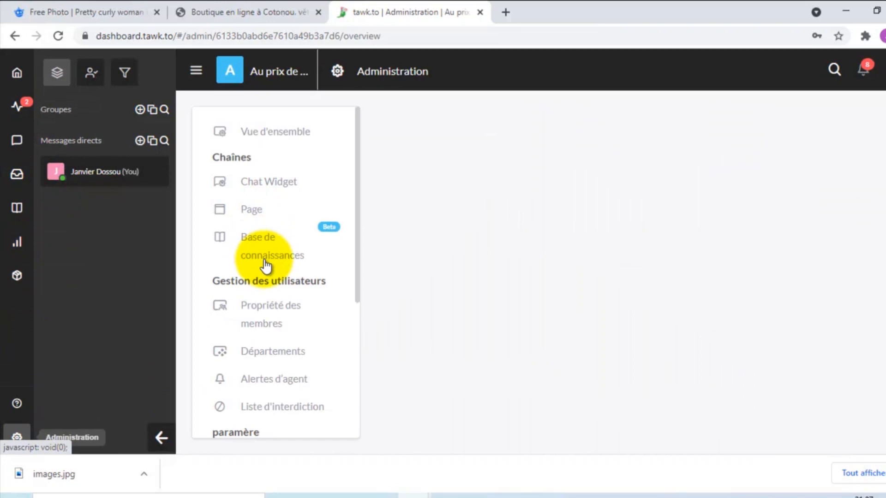
pyautogui.scroll(-2, 276, 257)
pyautogui.click(290, 255)
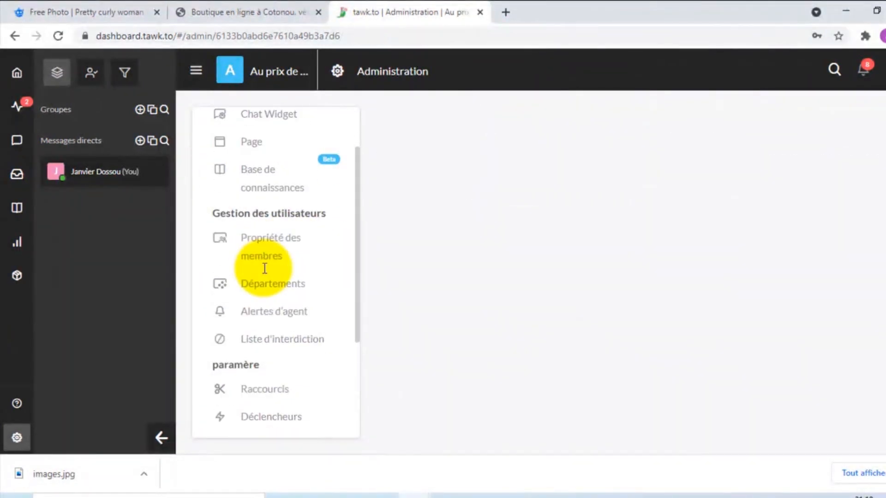
pyautogui.scroll(-2, 265, 279)
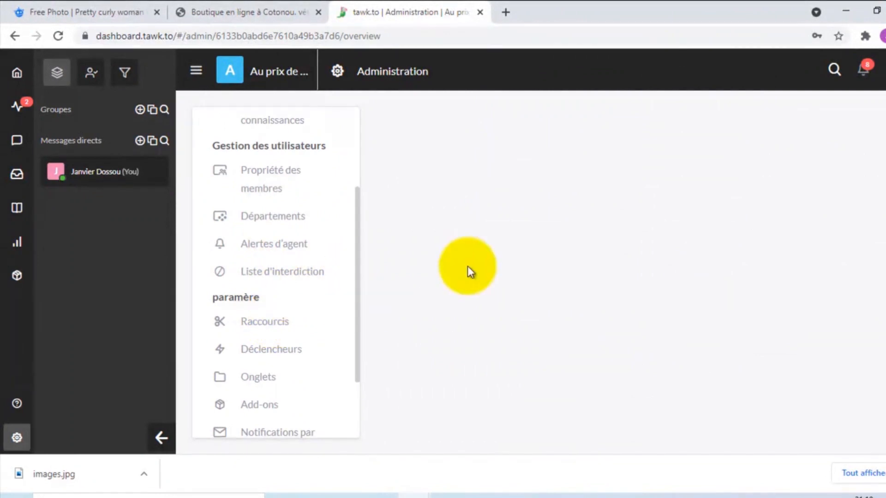
pyautogui.scroll(-2, 249, 286)
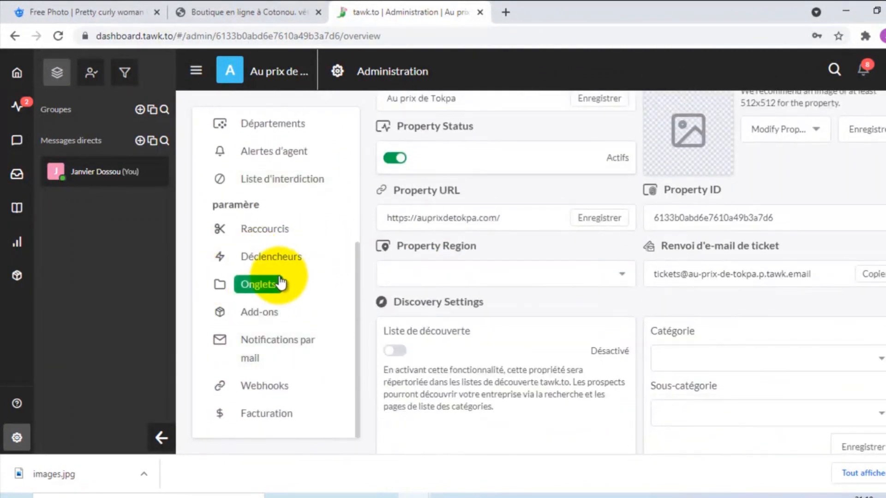
pyautogui.click(266, 262)
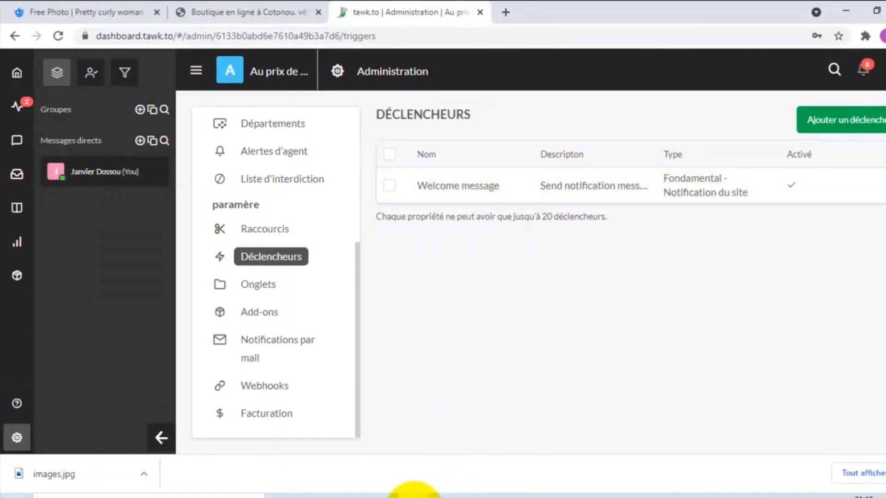
# - Glance at the shop in the private window, then open the Welcome message trigger
pyautogui.moveTo(406, 494)
pyautogui.click(508, 448)
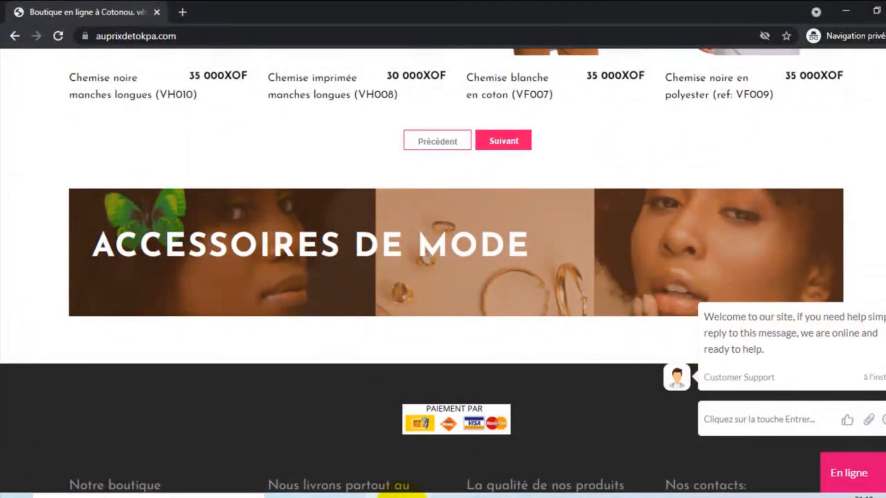
pyautogui.moveTo(406, 494)
pyautogui.click(352, 451)
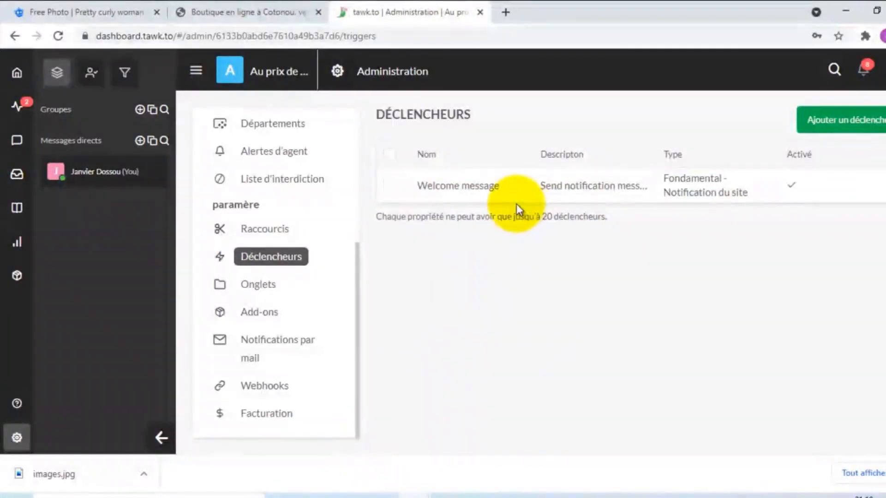
pyautogui.click(516, 194)
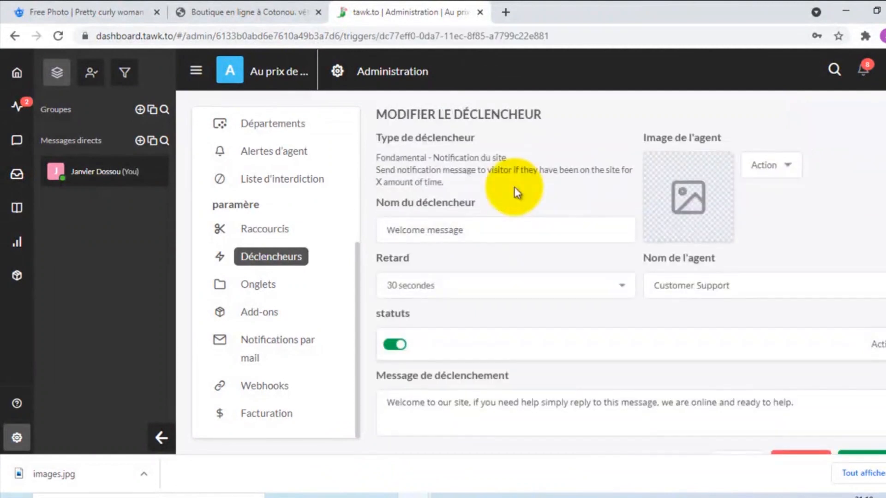
# - Give the trigger a ready-made avatar and change the agent name to Service client
pyautogui.click(789, 170)
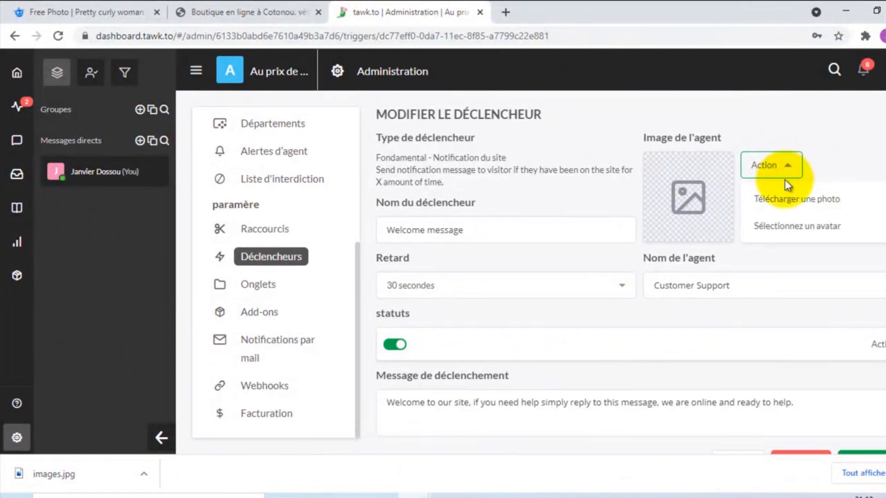
pyautogui.click(785, 230)
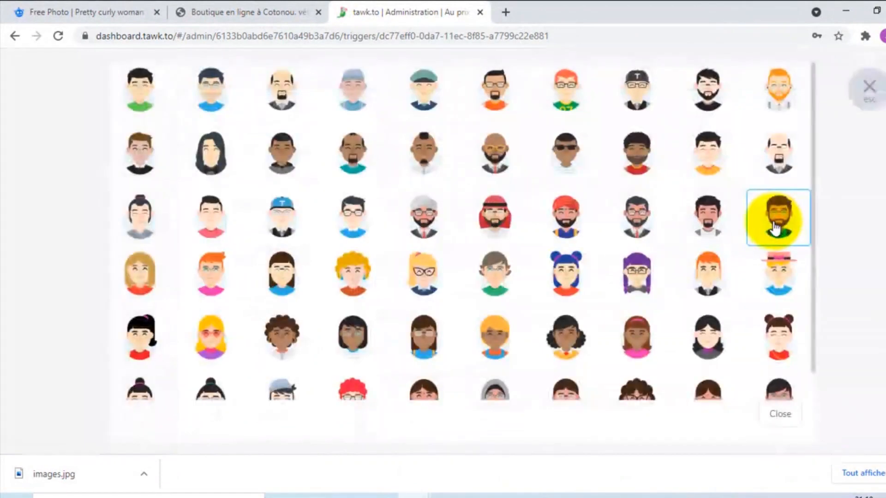
pyautogui.click(281, 152)
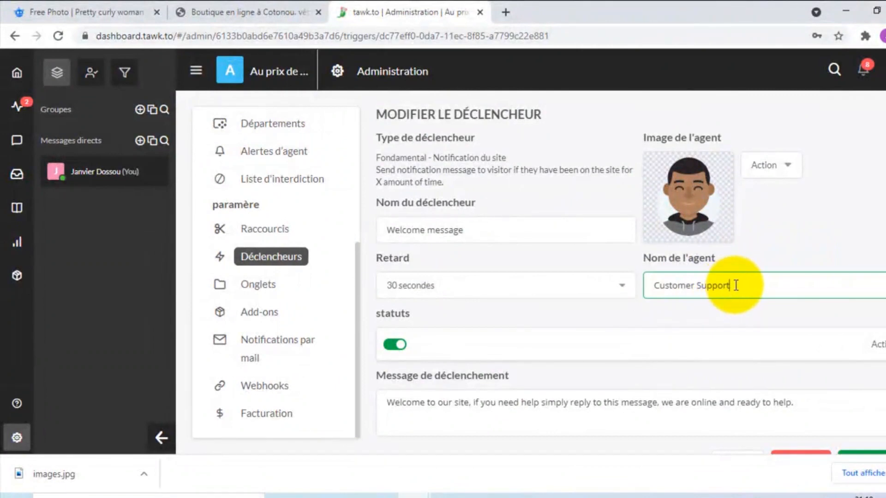
pyautogui.hotkey('ctrl', 'shift', 'Left')
pyautogui.hotkey('ctrl', 'shift', 'Left')
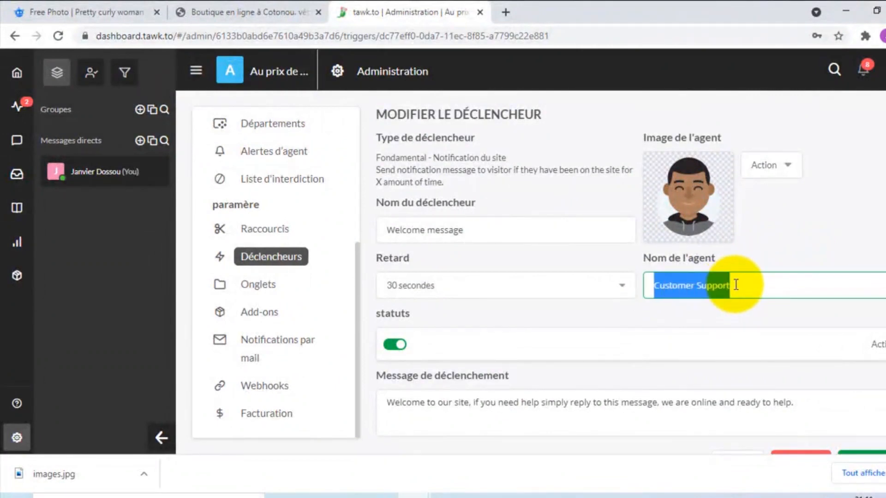
pyautogui.write('Service client')
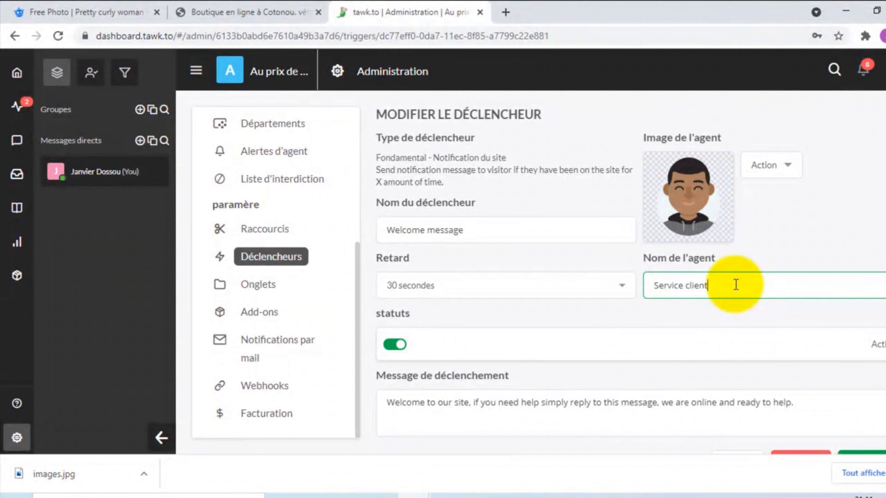
# - Rename the trigger to 'Bienvenue sur notre site'
pyautogui.scroll(-1, 620, 192)
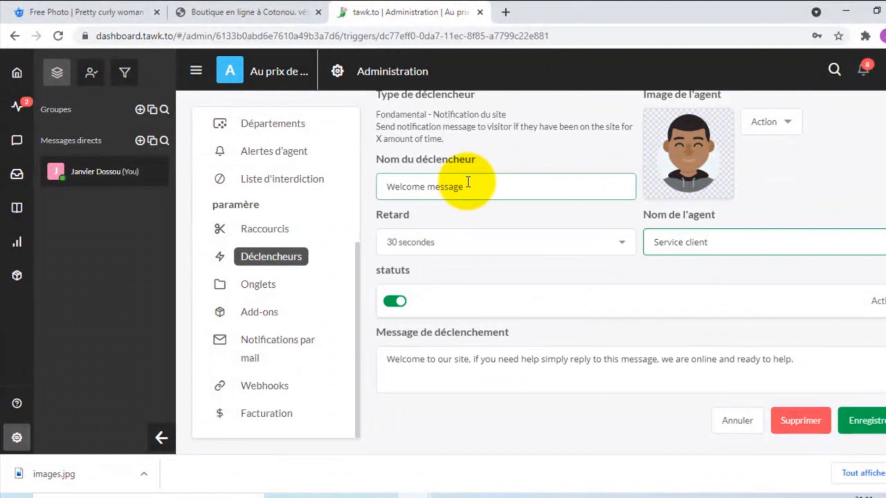
pyautogui.doubleClick(454, 187)
pyautogui.tripleClick(454, 187)
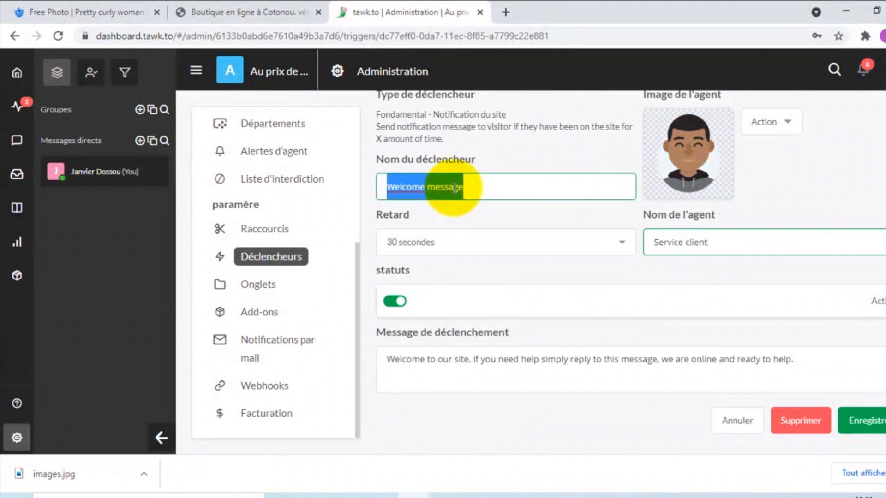
pyautogui.write('Bienvenu')
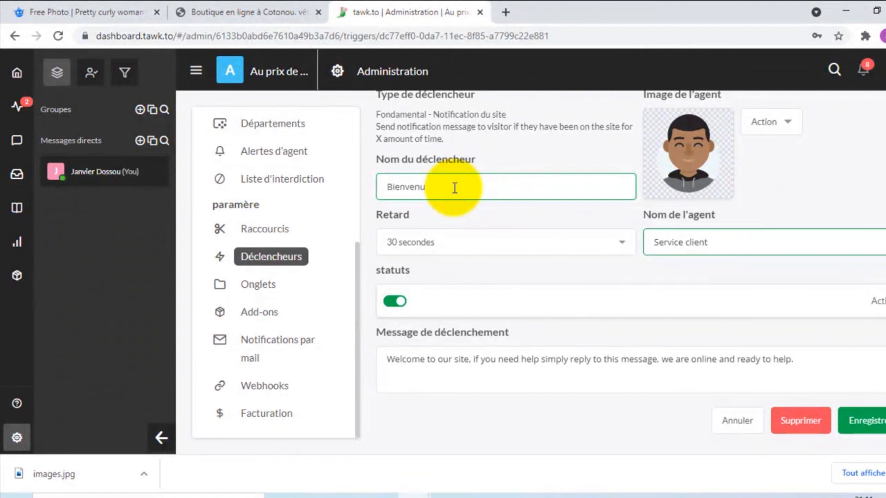
pyautogui.write('e sur')
# - Replace the trigger message with a French invitation and save the trigger
pyautogui.click(455, 366)
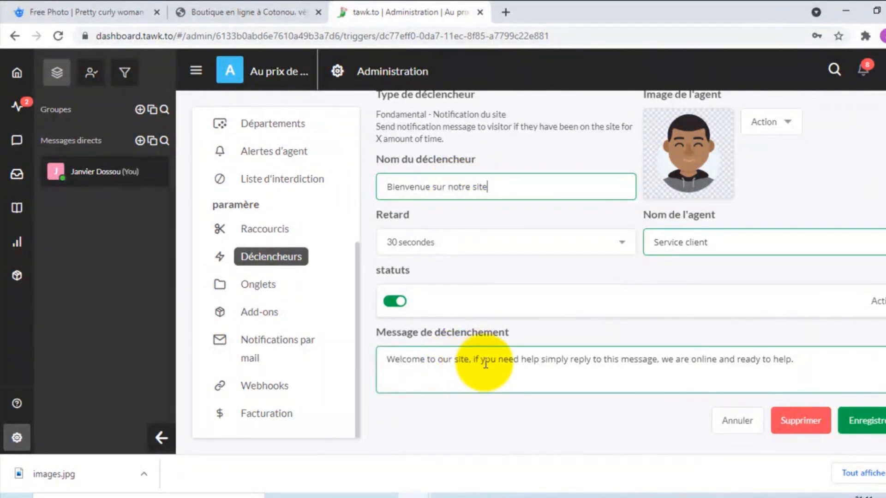
pyautogui.hotkey('ctrl', 'a')
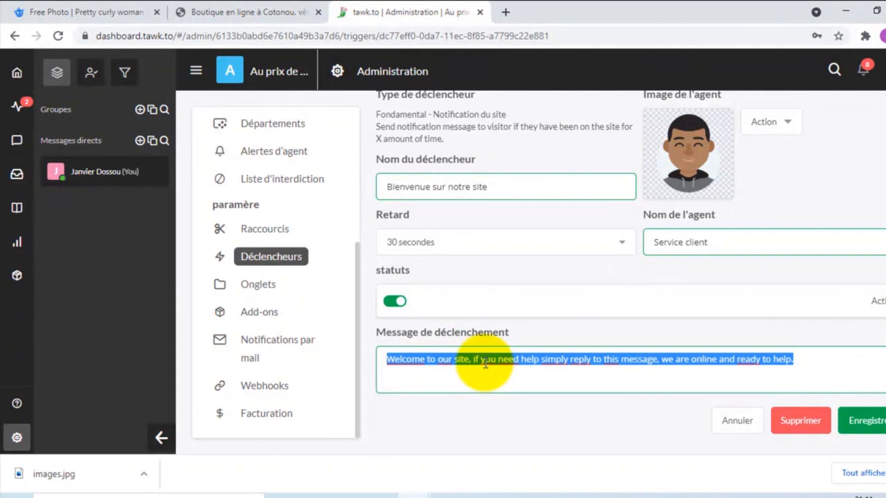
pyautogui.write('N')
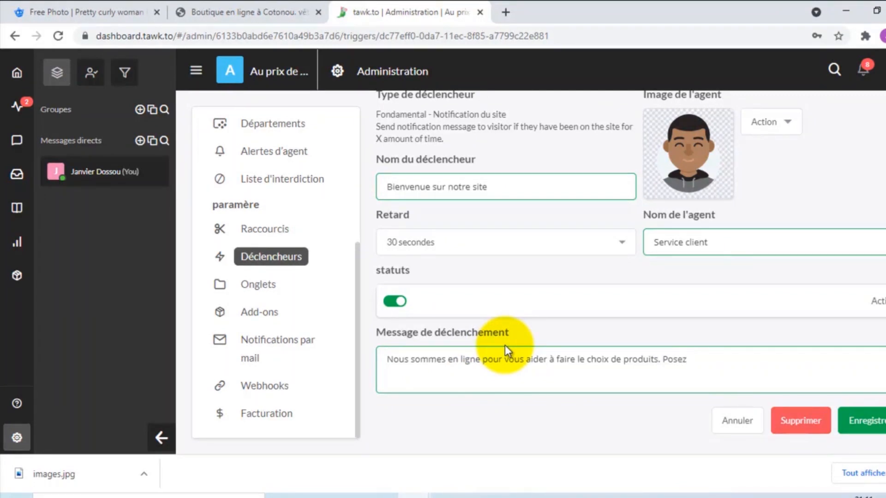
pyautogui.write('ne question')
pyautogui.click(874, 427)
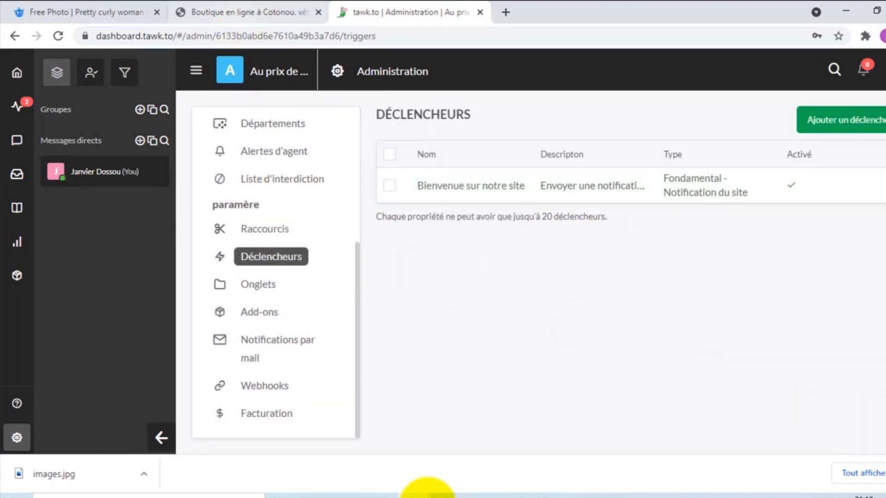
pyautogui.click(500, 441)
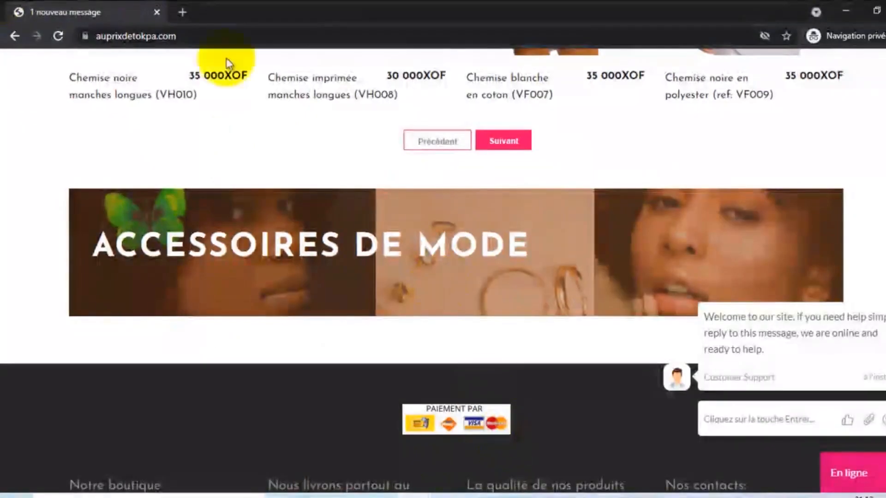
# - Reload the shop, open its En ligne chat widget, start a discussion and send 'Bonjour'
pyautogui.click(57, 35)
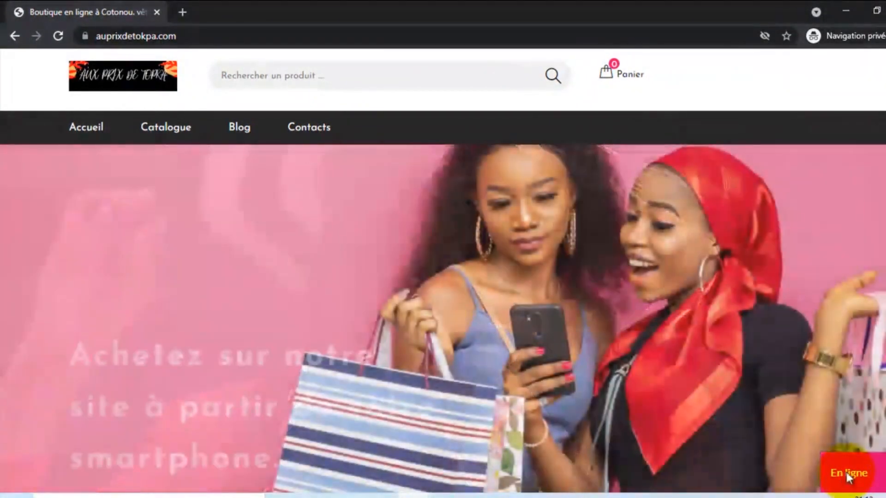
pyautogui.click(848, 475)
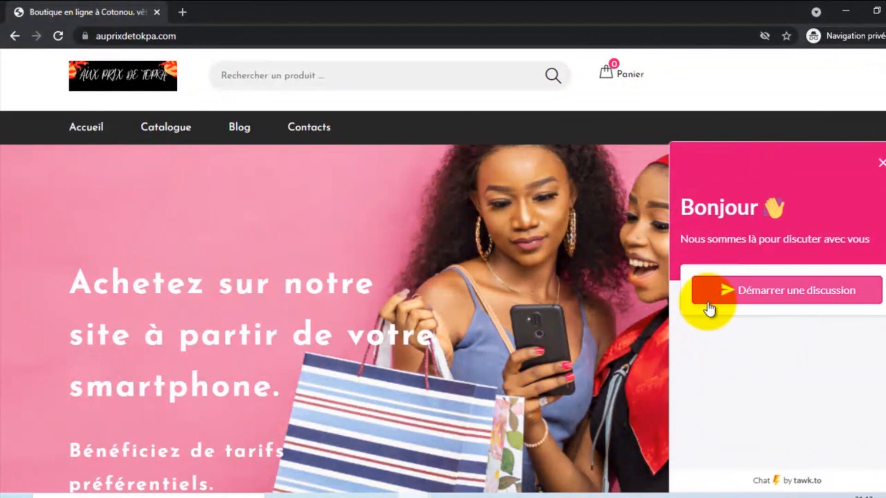
pyautogui.click(775, 294)
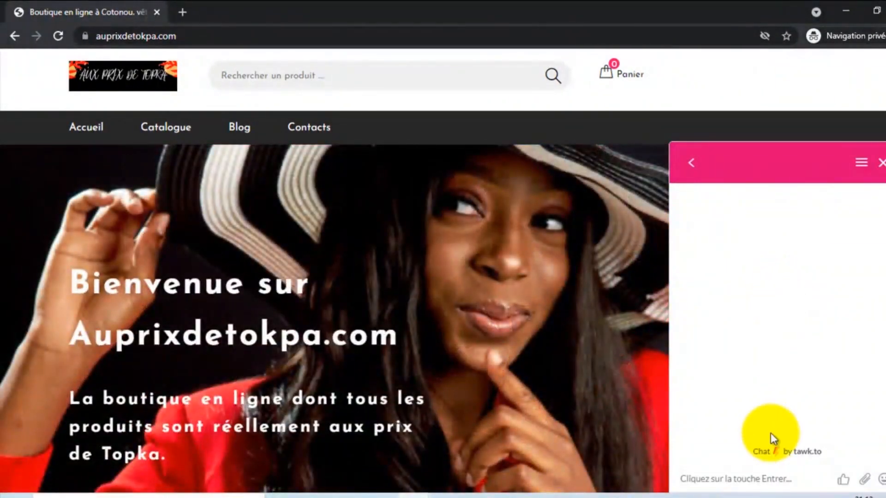
pyautogui.click(746, 477)
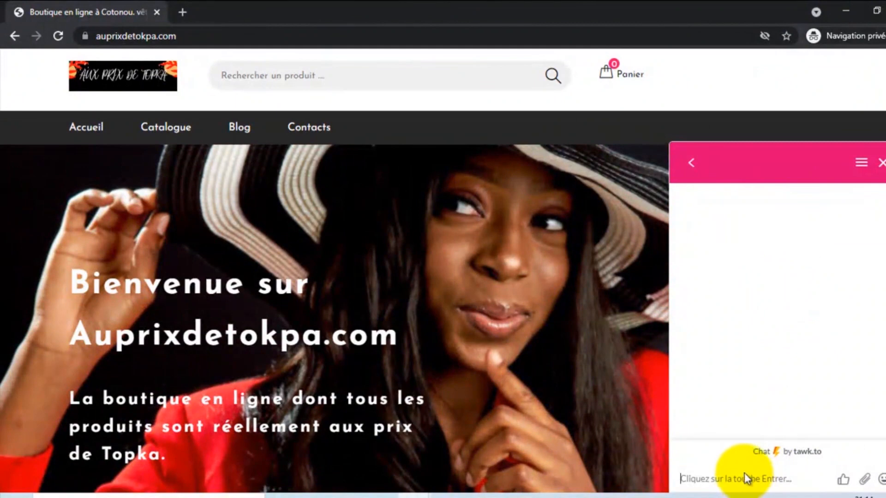
pyautogui.write('Bonjou')
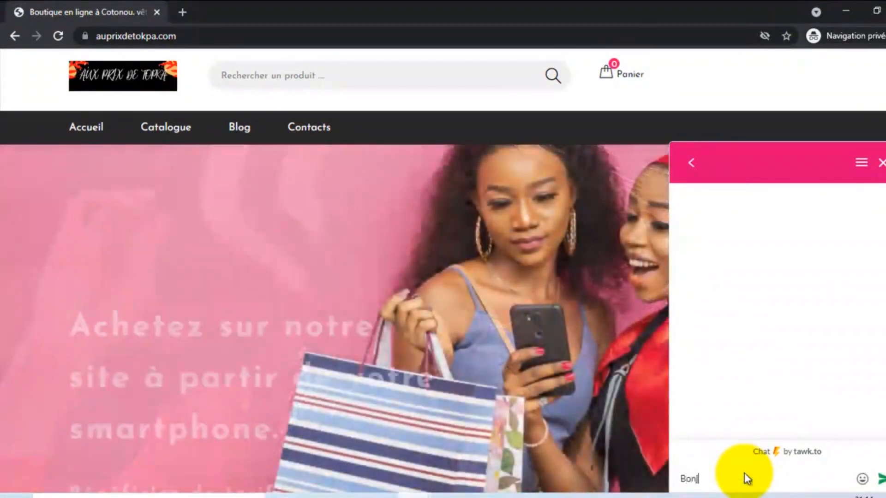
pyautogui.press('Return')
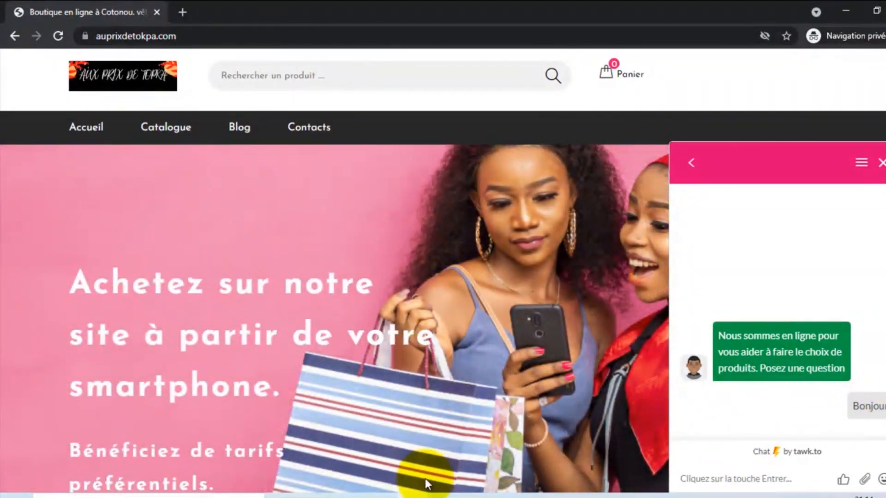
pyautogui.click(421, 493)
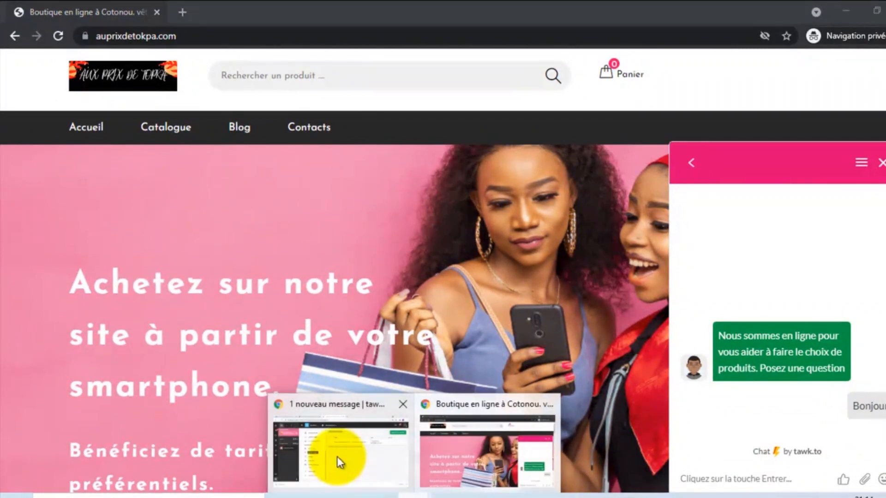
# - In the tawk.to dashboard, open the incoming visitor's chat and join it as the other agent
pyautogui.click(336, 454)
pyautogui.click(368, 10)
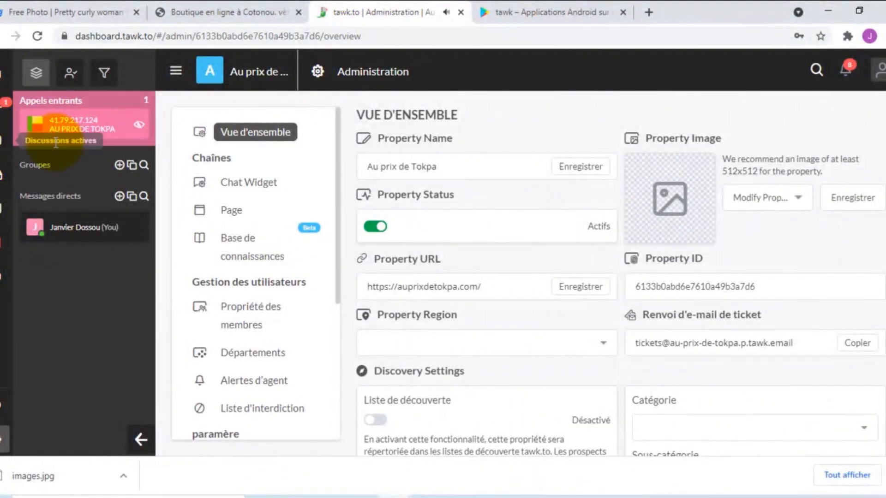
pyautogui.moveTo(33, 129)
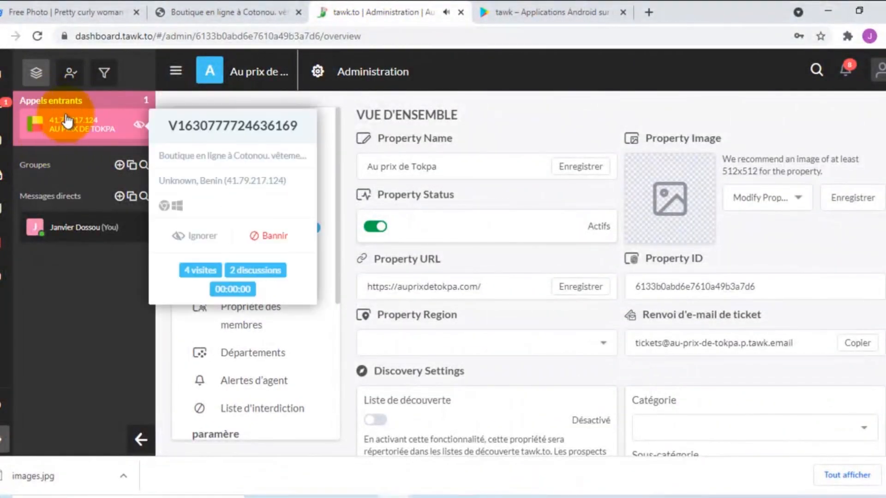
pyautogui.moveTo(69, 122)
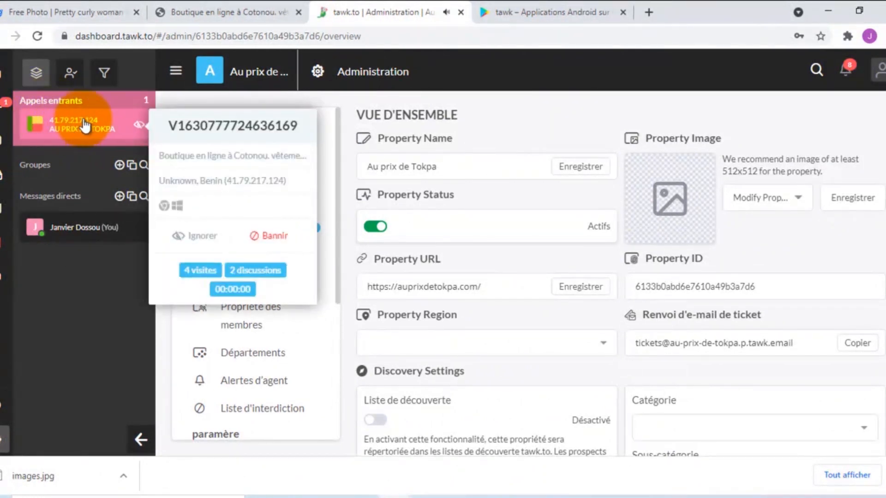
pyautogui.click(84, 125)
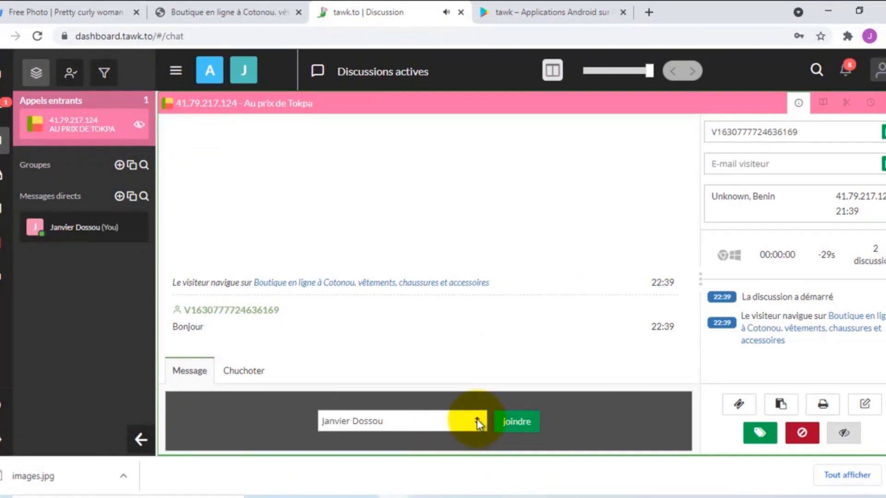
pyautogui.click(477, 419)
pyautogui.click(378, 450)
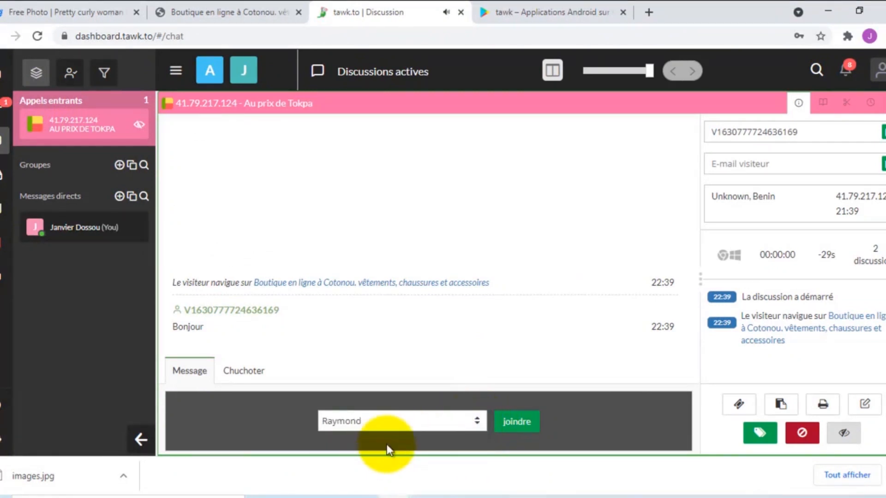
pyautogui.click(507, 421)
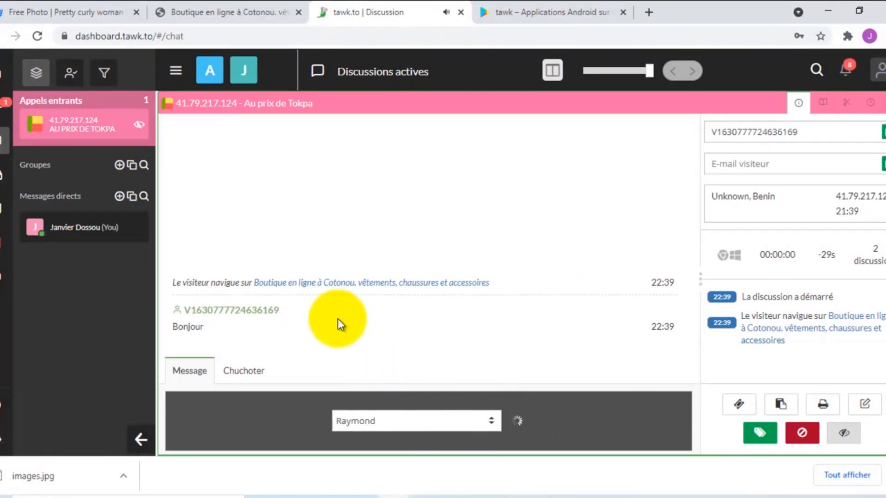
# - Reply 'Bonjour' to the visitor and check it in the shop's widget
pyautogui.click(282, 421)
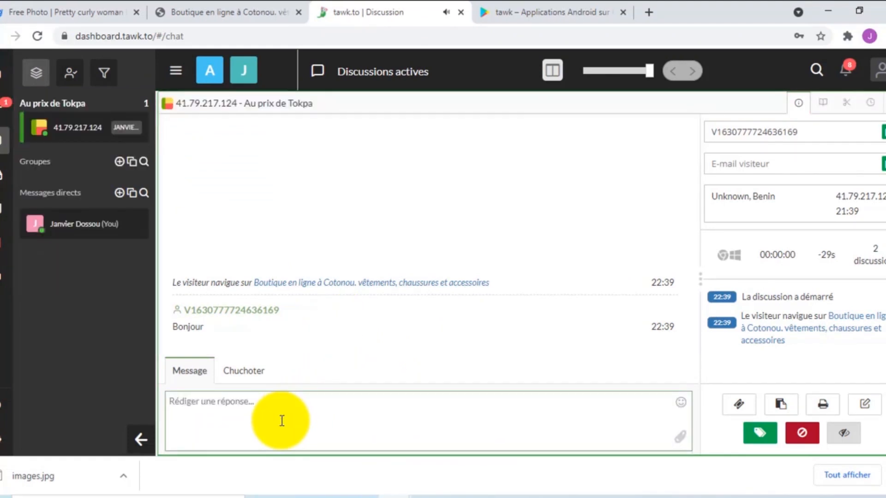
pyautogui.write('Bonjour')
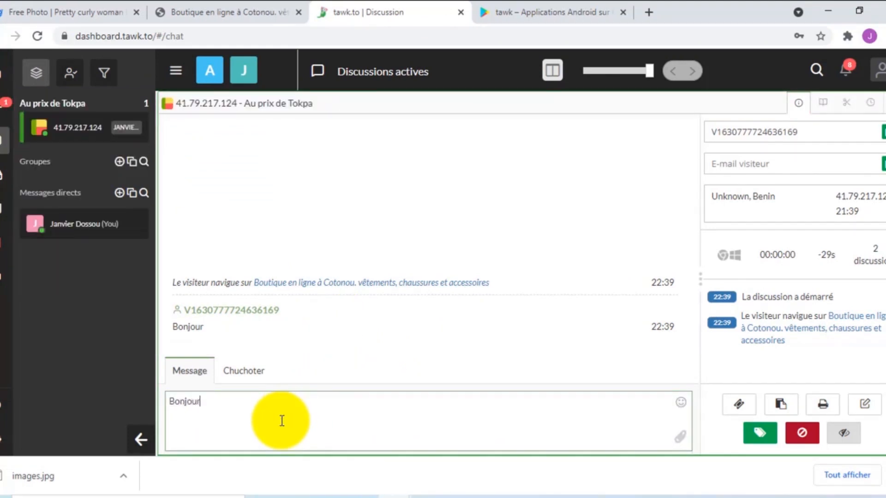
pyautogui.press('Return')
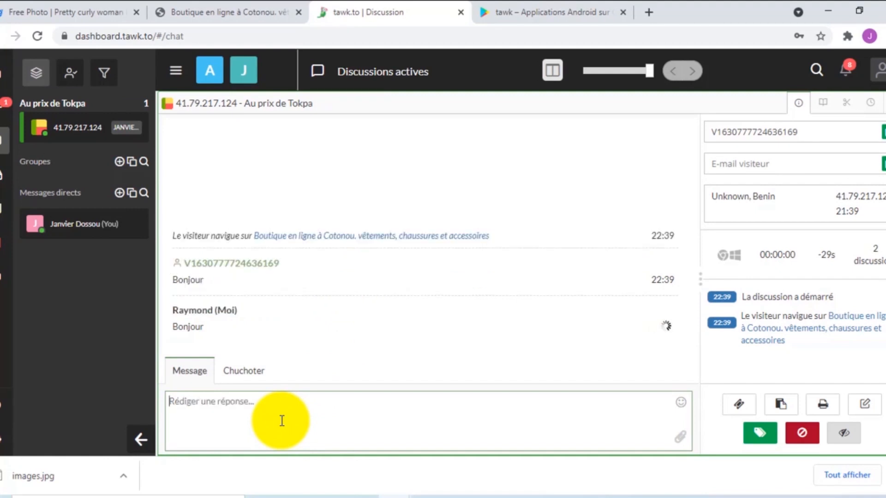
pyautogui.click(189, 3)
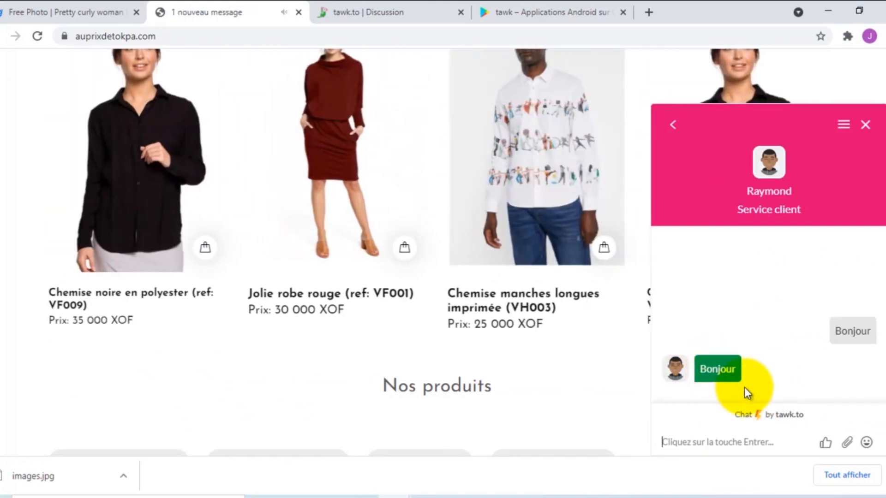
# - Send 'Je cherche à acheter' from the shop widget and view it in the agent's conversation
pyautogui.write('J')
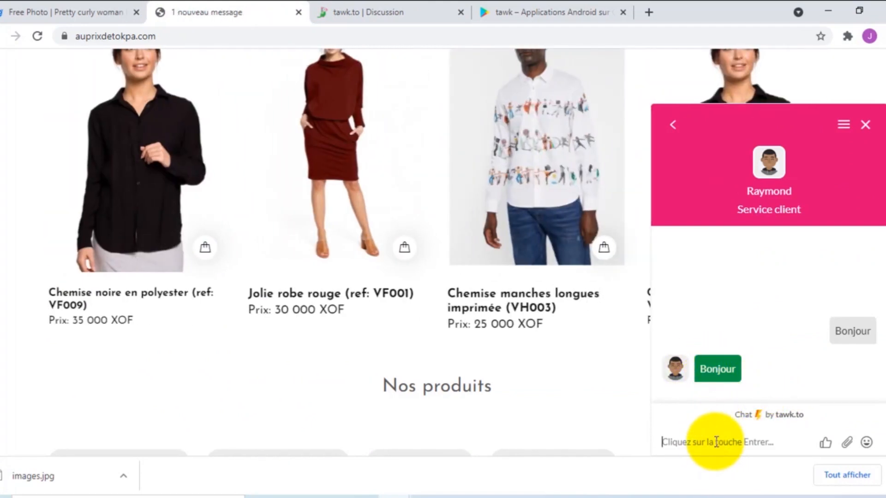
pyautogui.write('e c')
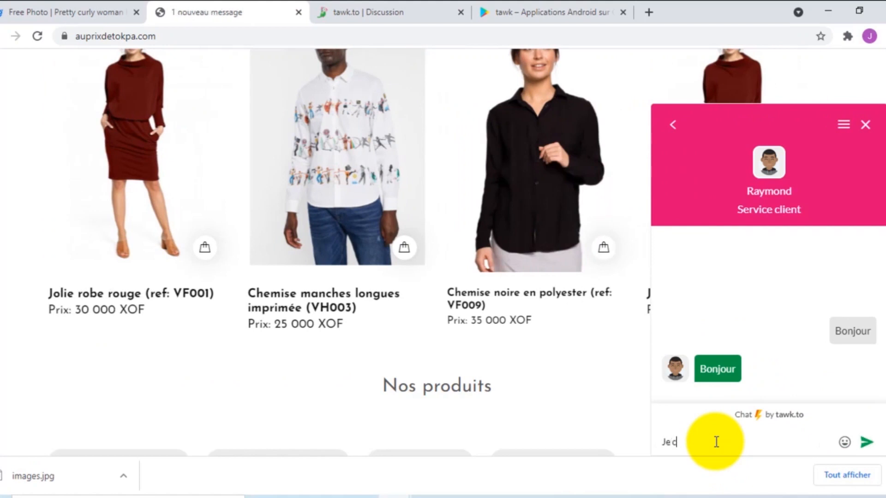
pyautogui.write('herche ')
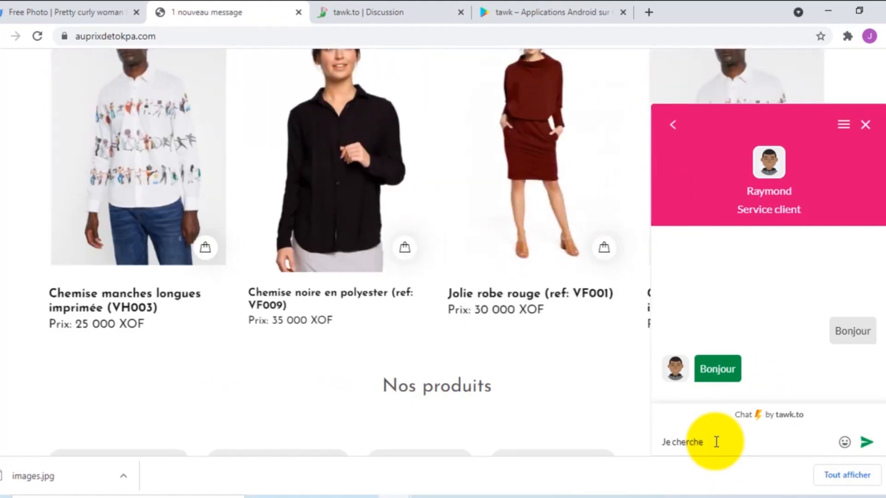
pyautogui.write('à acheter')
pyautogui.press('Return')
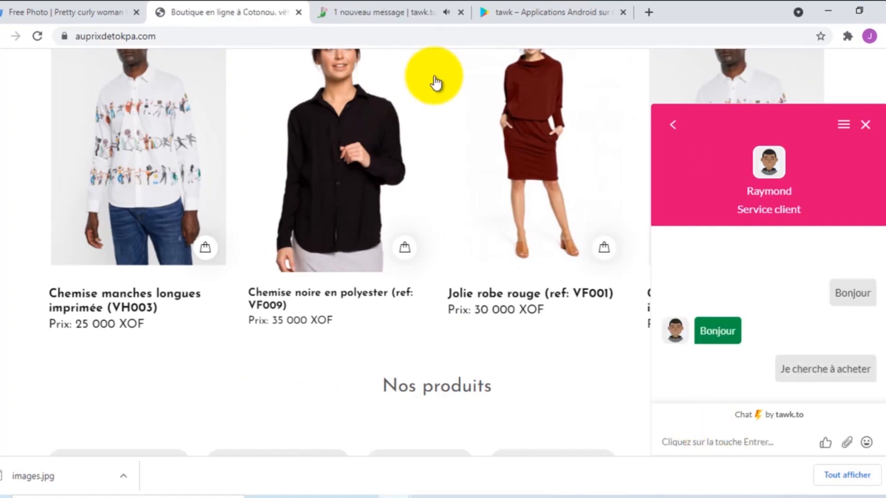
pyautogui.click(381, 6)
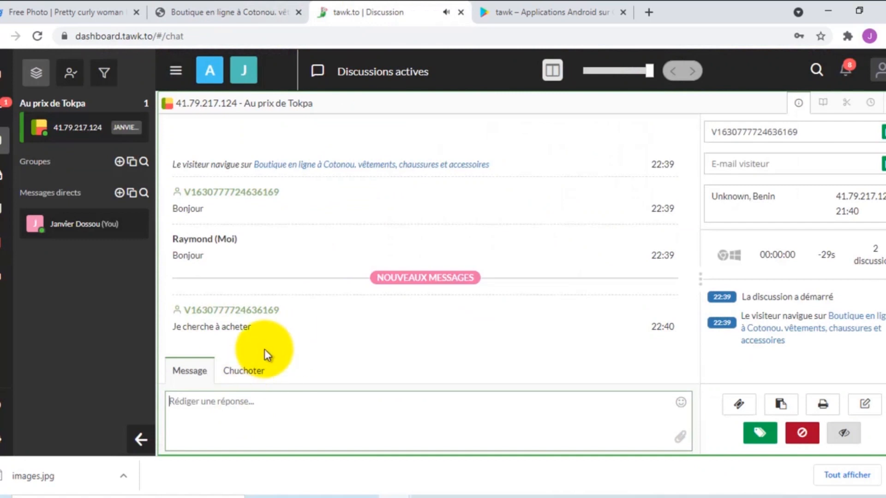
pyautogui.click(246, 405)
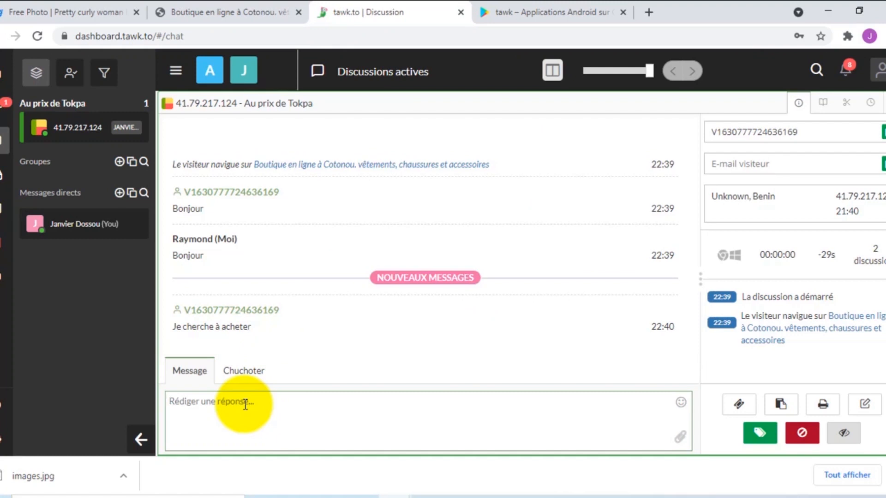
pyautogui.click(556, 3)
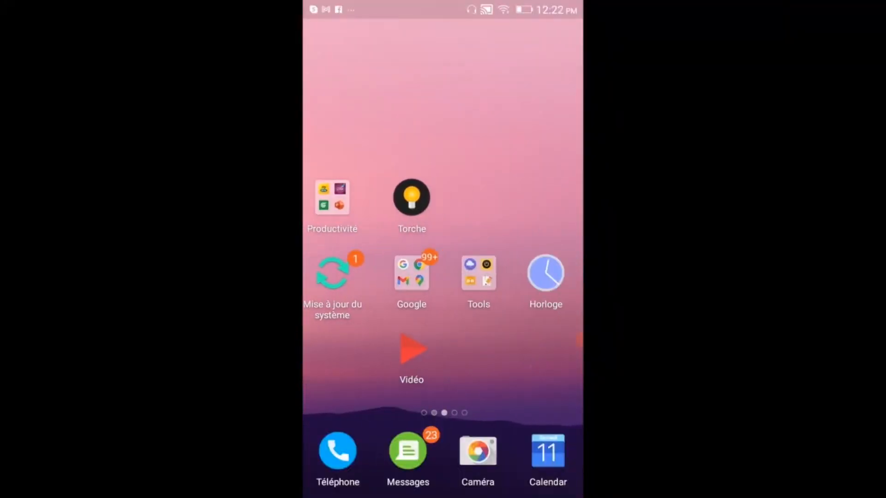
# - Swipe to the next home screen page, open the Google folder and launch Play Store
pyautogui.moveTo(415, 277); pyautogui.dragTo(443, 276)
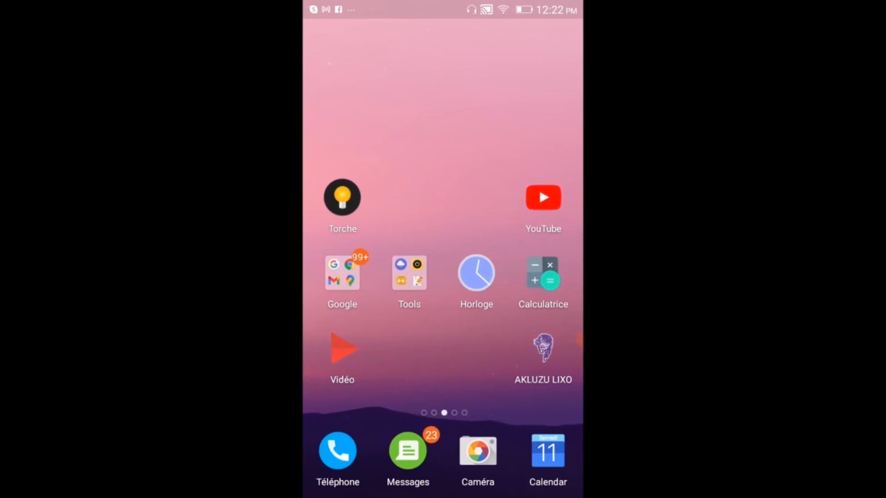
pyautogui.click(342, 274)
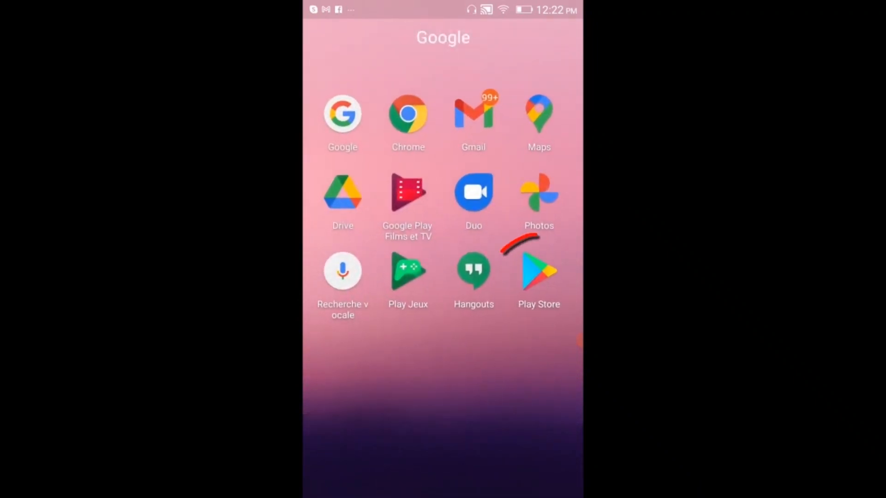
pyautogui.click(539, 272)
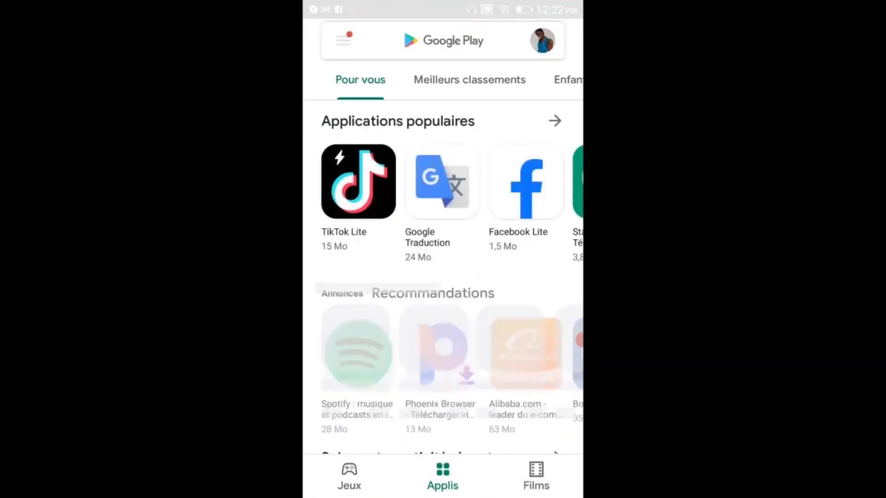
# - Search Play Store for 'tawk', install tawk.to, and find its icon on the home screens
pyautogui.click(443, 40)
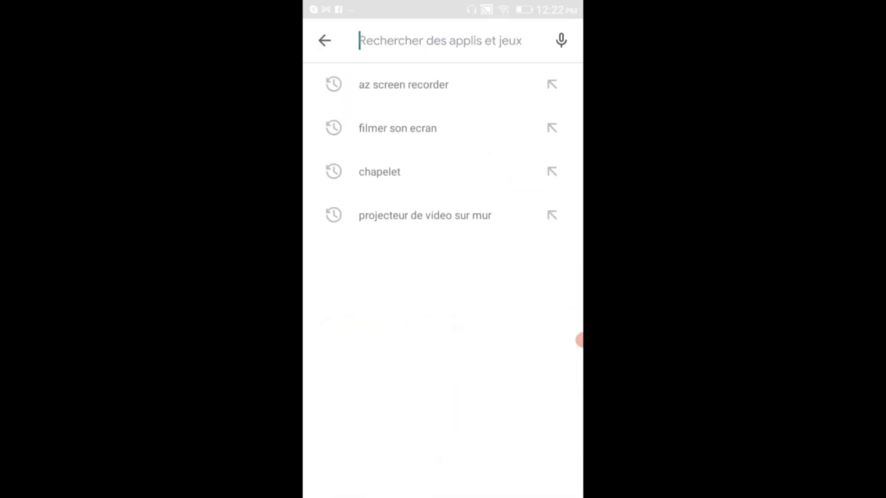
pyautogui.write('t')
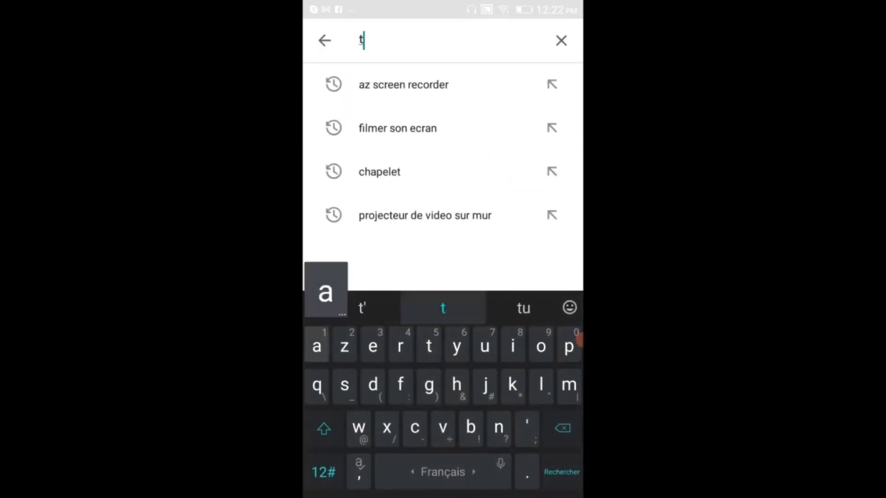
pyautogui.write('aw')
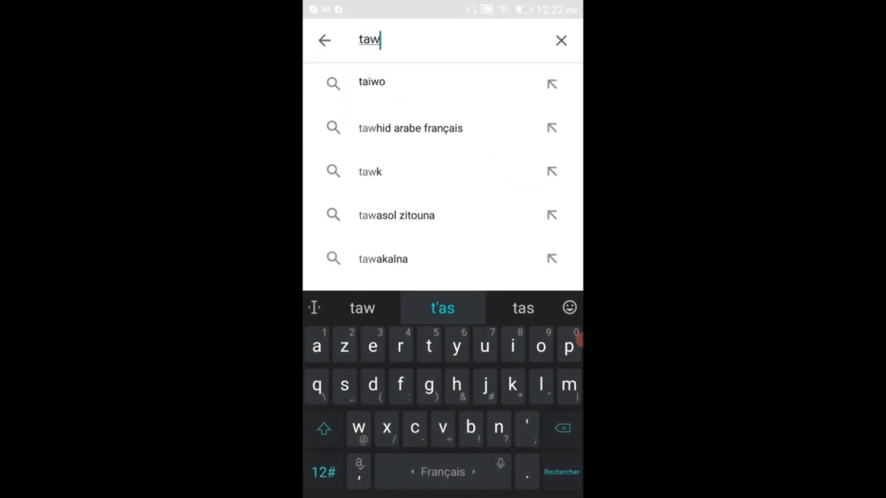
pyautogui.write('k')
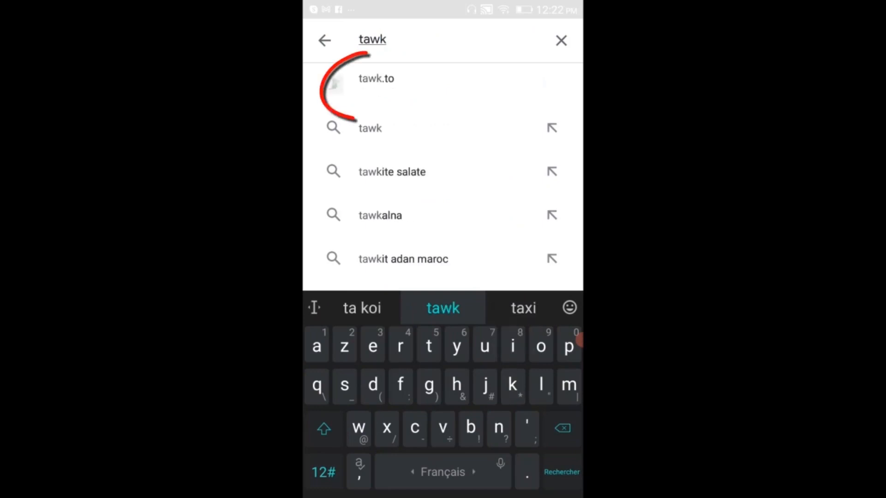
pyautogui.click(377, 84)
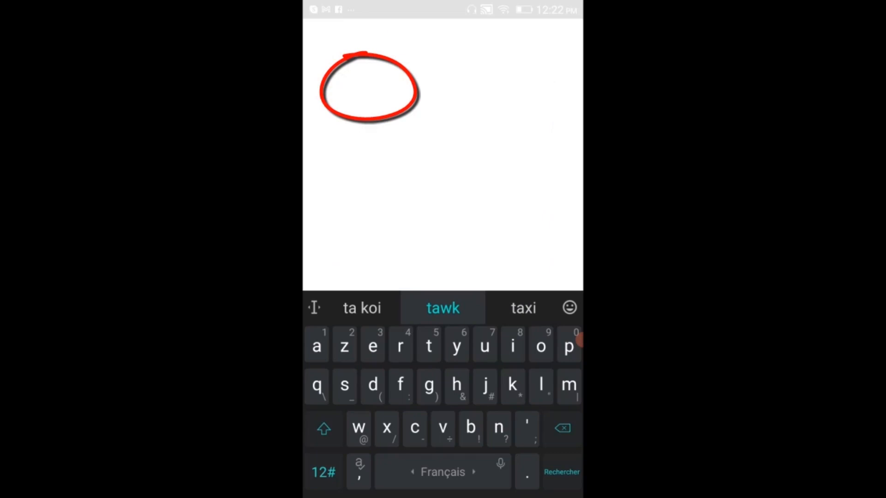
pyautogui.click(443, 213)
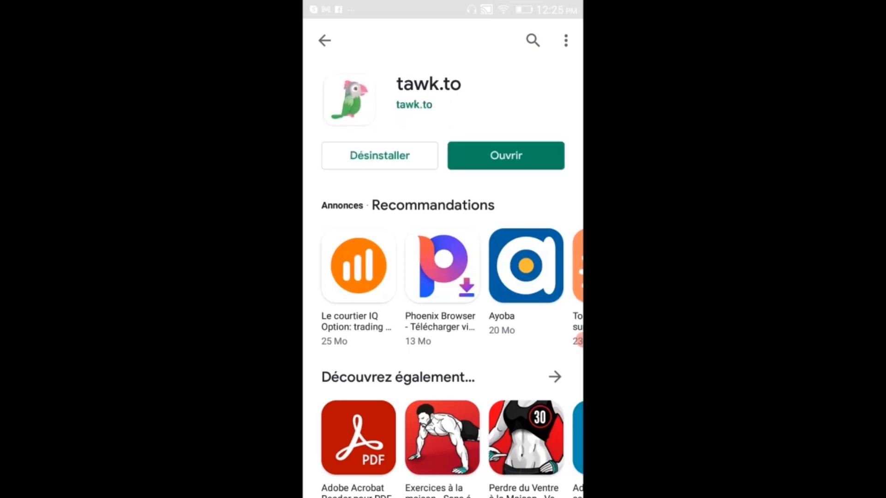
pyautogui.press('Home')
pyautogui.hscroll(5, 443, 277)
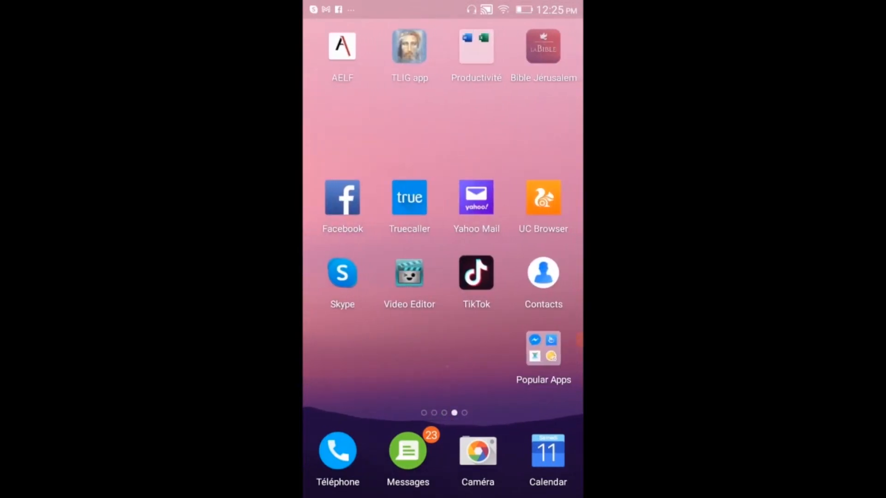
pyautogui.hscroll(5, 443, 276)
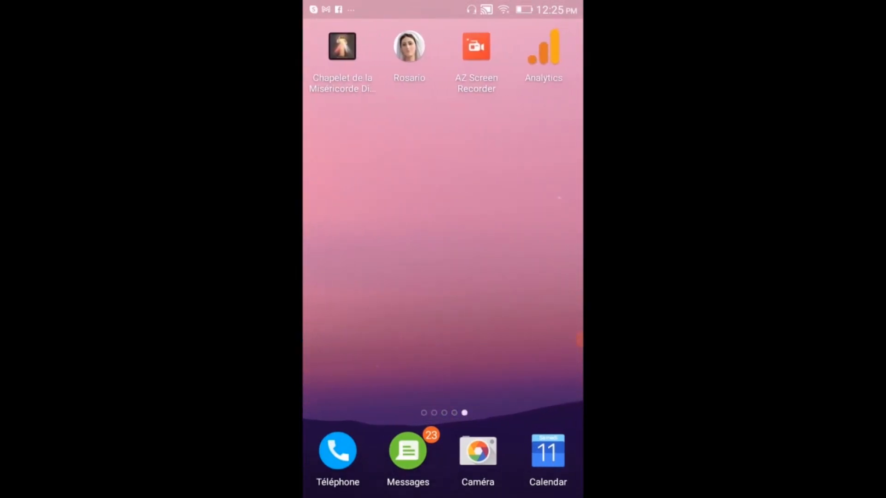
pyautogui.hscroll(5, 443, 277)
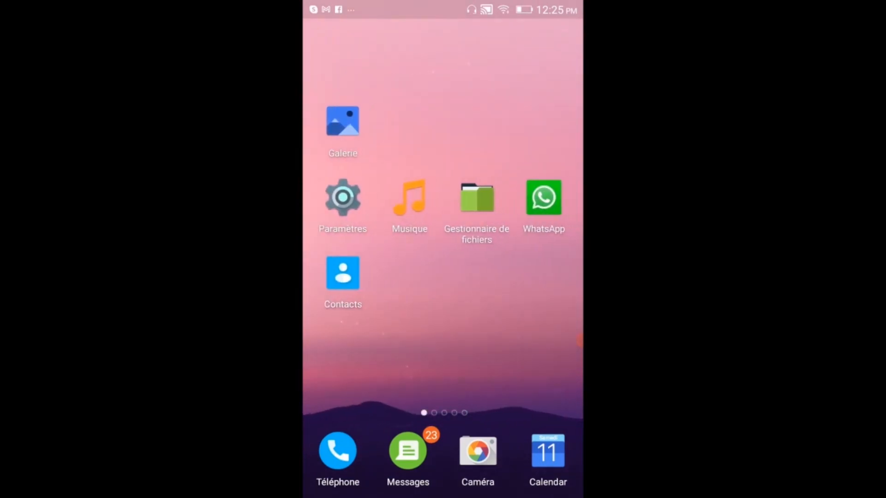
pyautogui.hscroll(5, 443, 277)
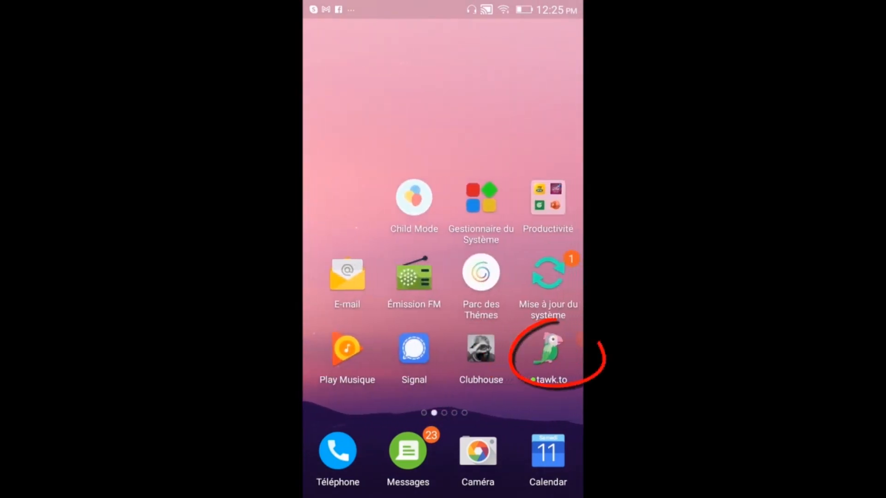
# - Launch tawk.to and sign in with the agent account's Gmail address and password
pyautogui.click(544, 350)
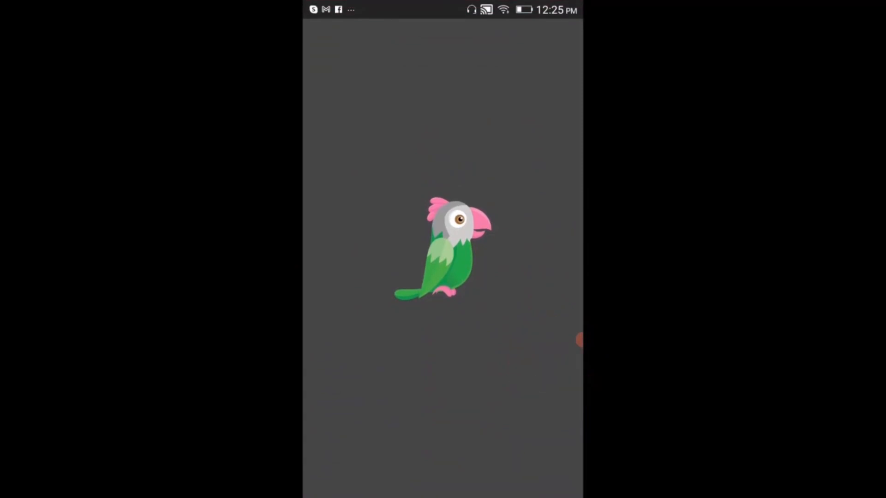
pyautogui.click(443, 209)
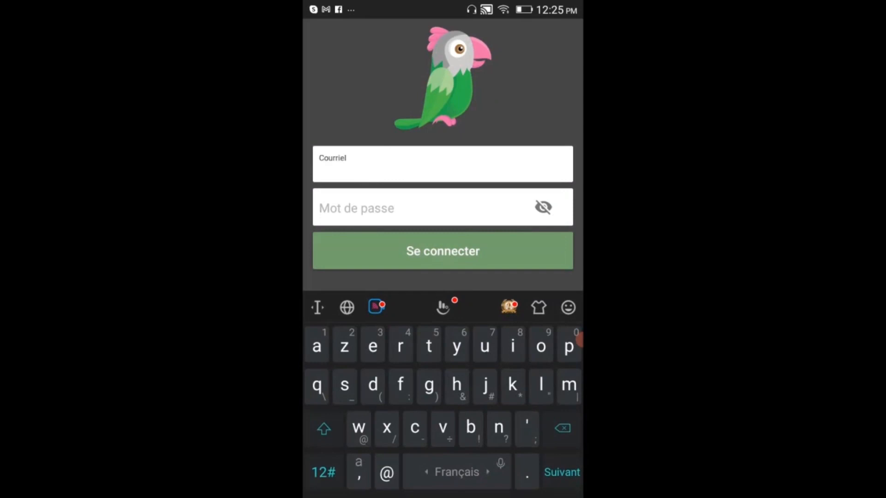
pyautogui.click(323, 472)
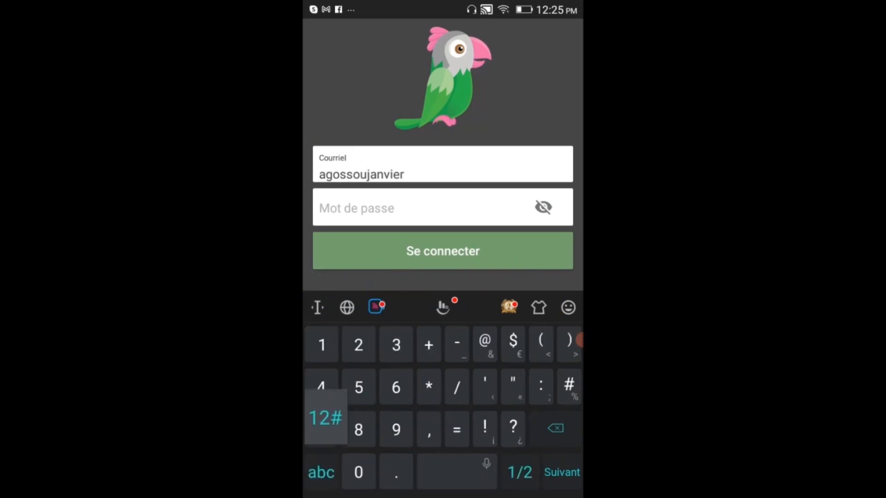
pyautogui.click(321, 472)
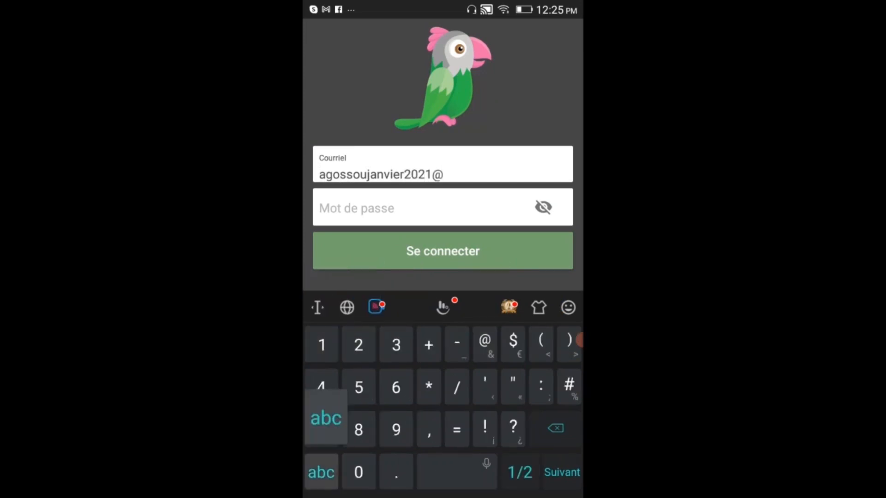
pyautogui.press('Tab')
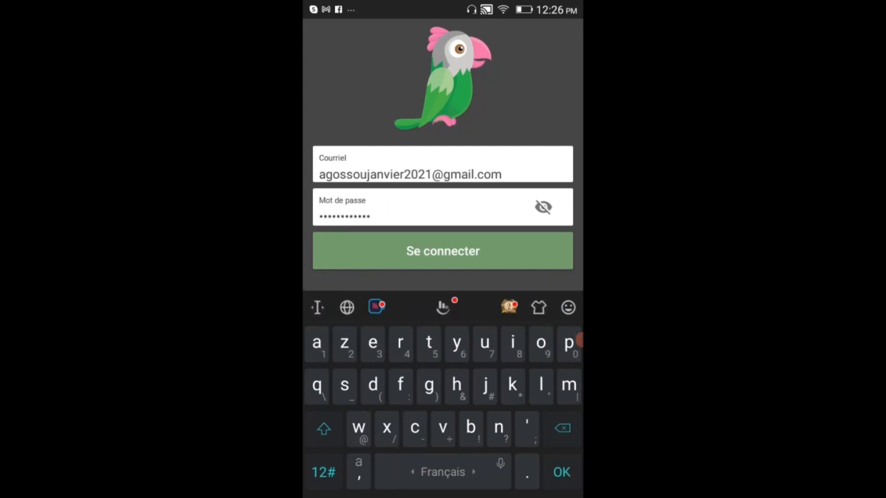
pyautogui.click(324, 429)
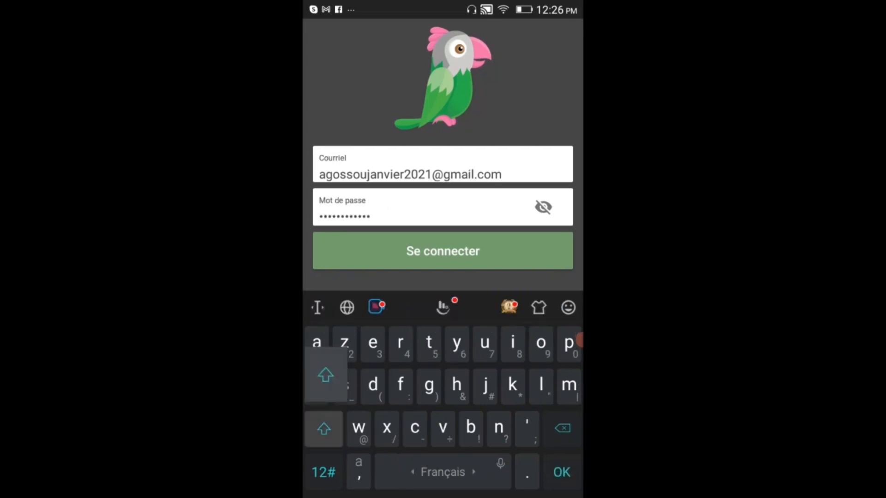
pyautogui.click(443, 251)
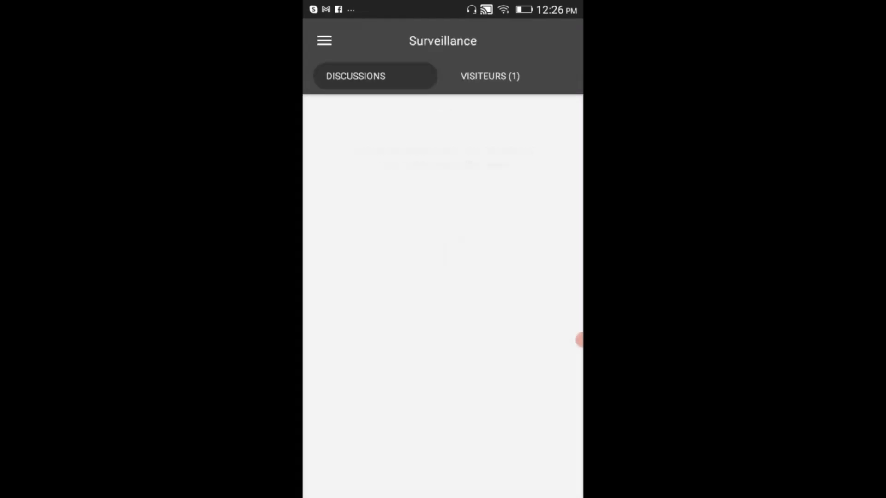
# - Check the VISITEURS tab, then open the app's side navigation drawer
pyautogui.click(490, 77)
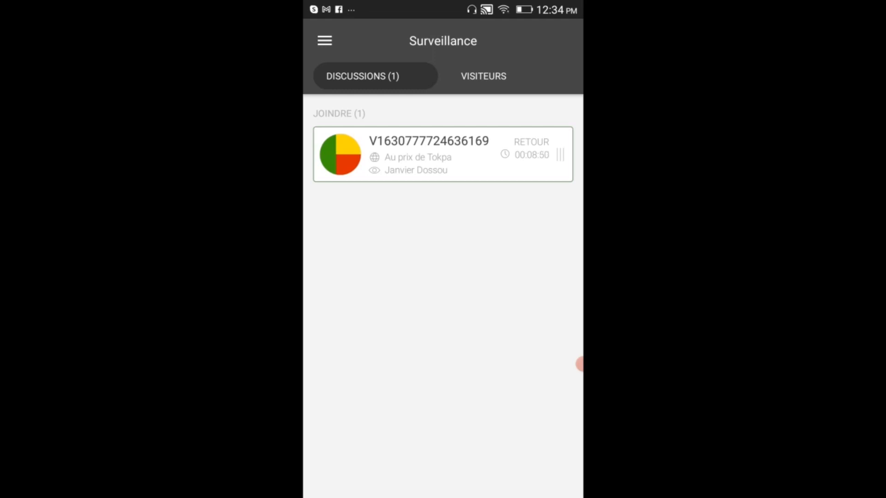
pyautogui.click(324, 41)
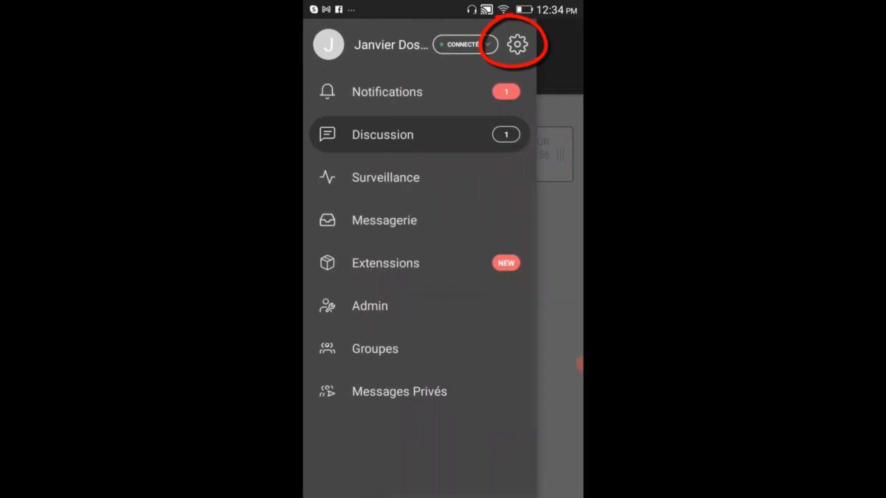
# - In Configurer les alertes, turn on Continuez à répéter for Nouvelle discussion (visiteur) and review the alerts
pyautogui.click(517, 45)
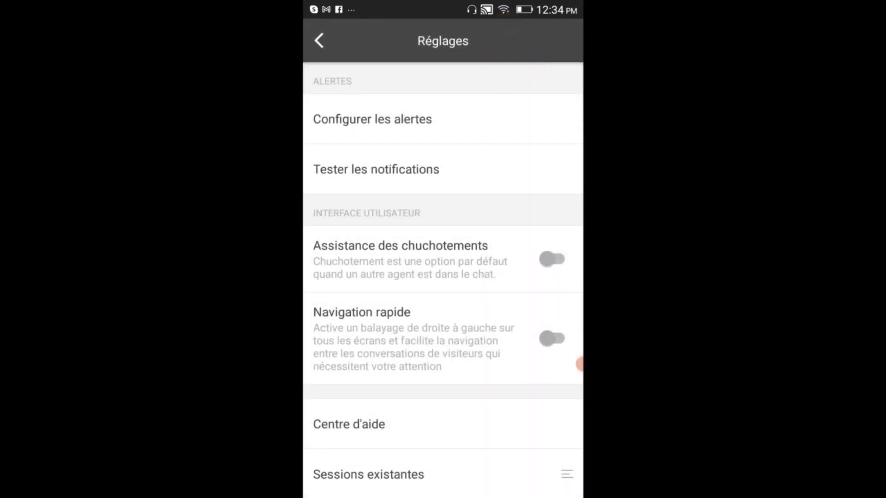
pyautogui.scroll(-5, 443, 277)
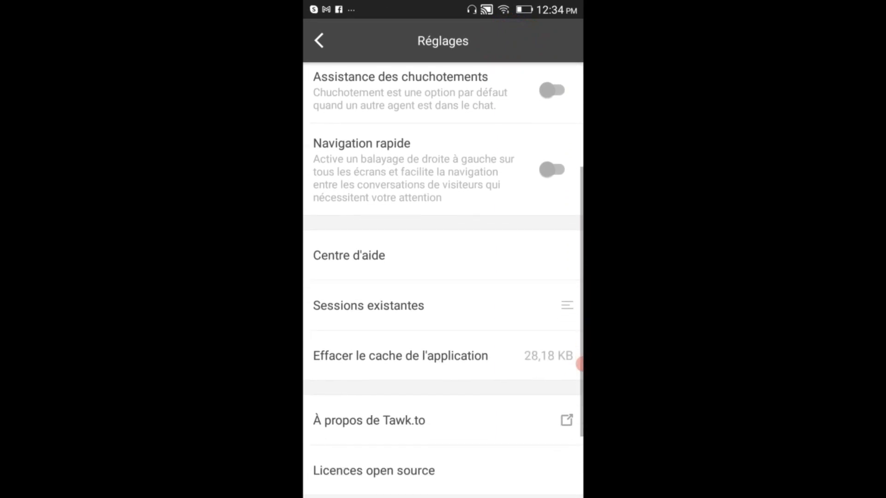
pyautogui.scroll(5, 443, 277)
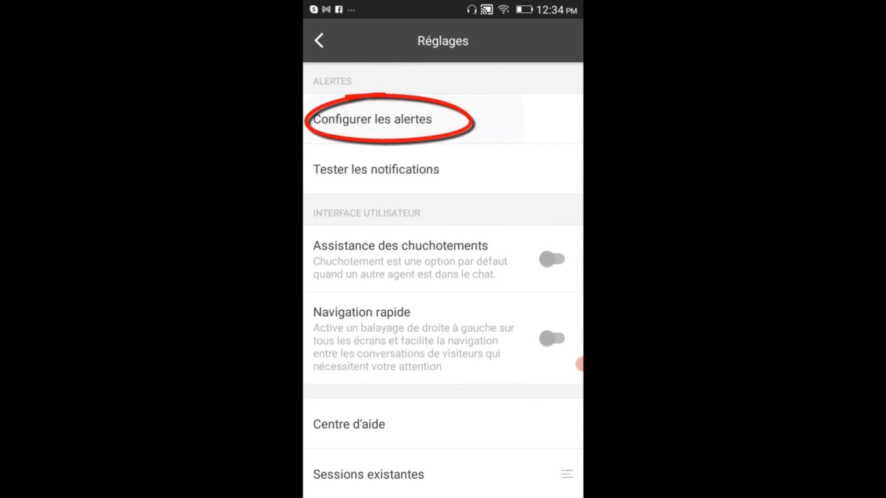
pyautogui.click(414, 119)
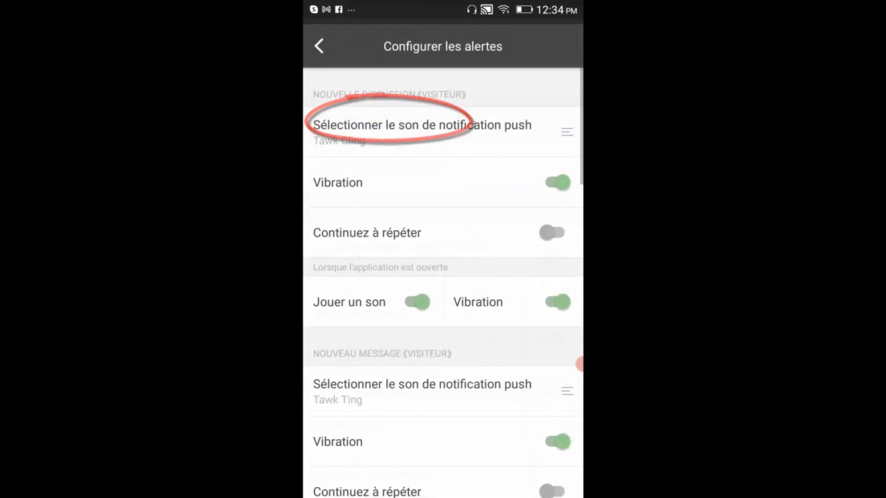
pyautogui.click(552, 228)
pyautogui.scroll(-1, 442, 280)
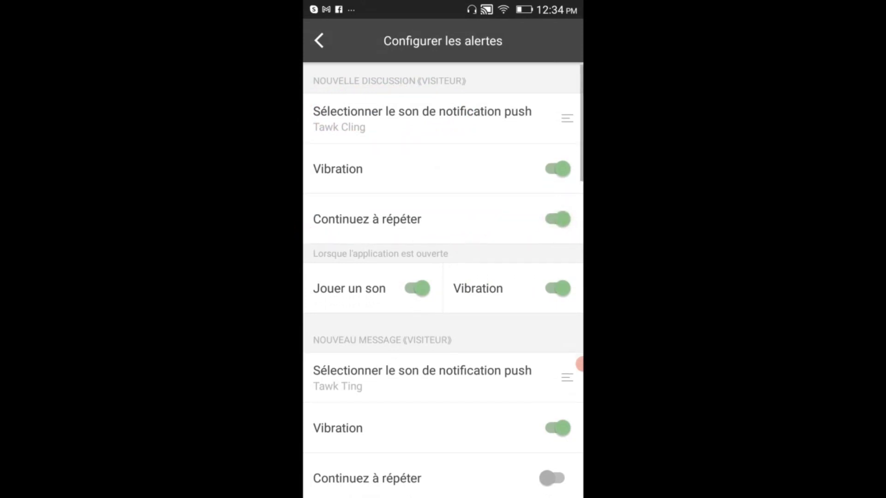
pyautogui.scroll(-5, 443, 279)
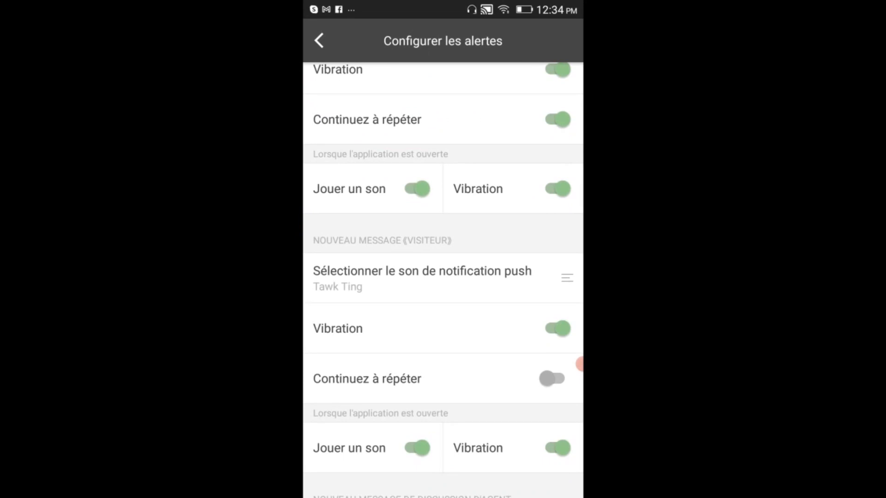
pyautogui.scroll(-1, 443, 280)
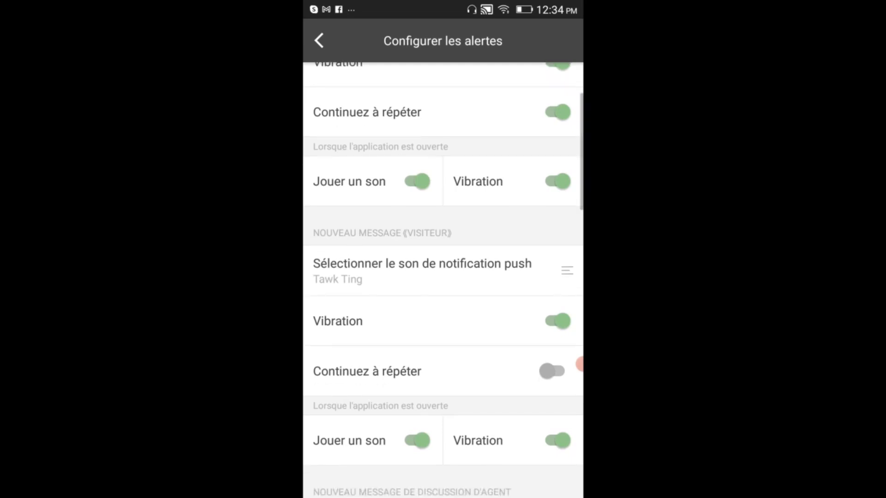
pyautogui.scroll(-3, 443, 280)
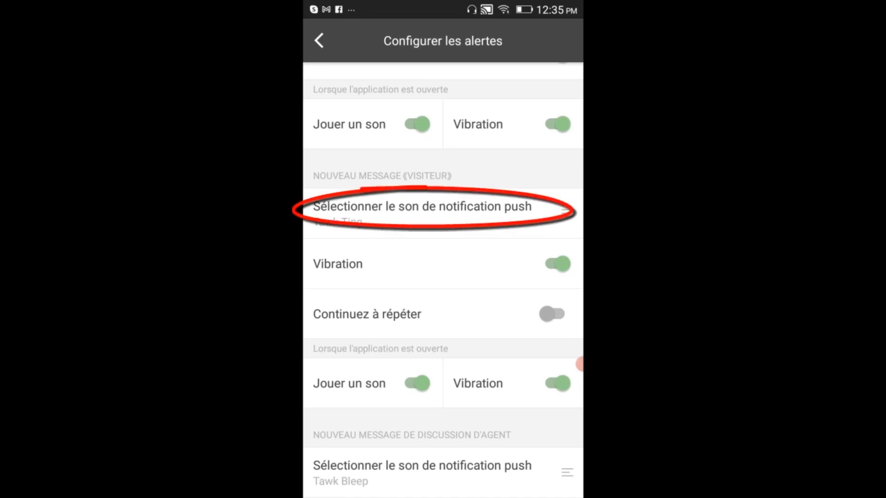
# - Keep Tawk Ting as the new-visitor-message push sound after previewing Tawk Jing
pyautogui.click(443, 213)
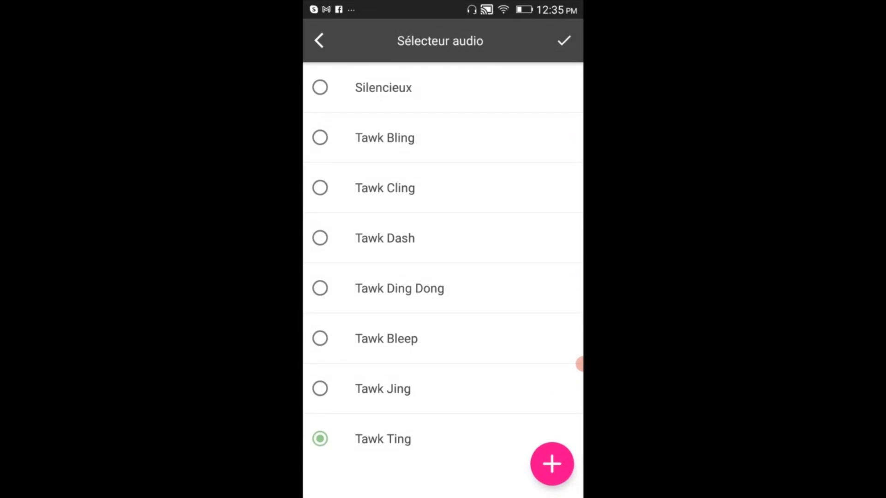
pyautogui.click(320, 389)
pyautogui.click(392, 439)
pyautogui.click(564, 40)
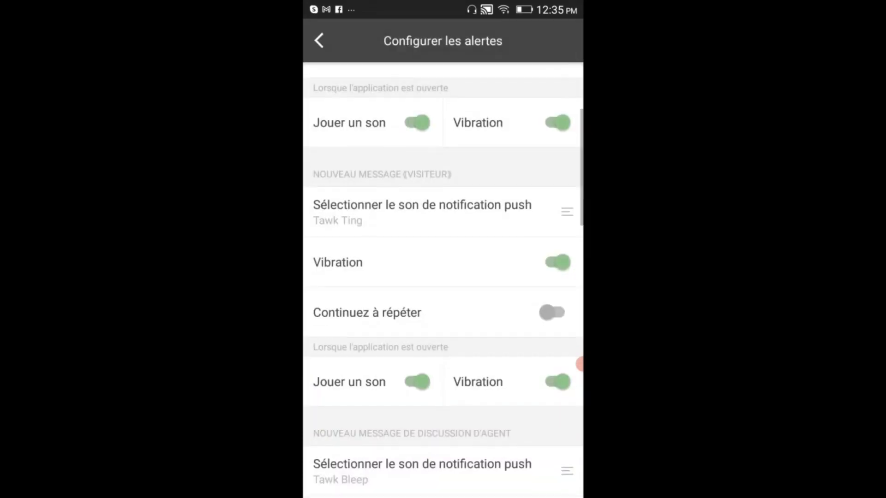
# - Set the APPEL EN COURS push notification sound to Tawk Ting after previewing Jing and Bling
pyautogui.scroll(-5, 443, 277)
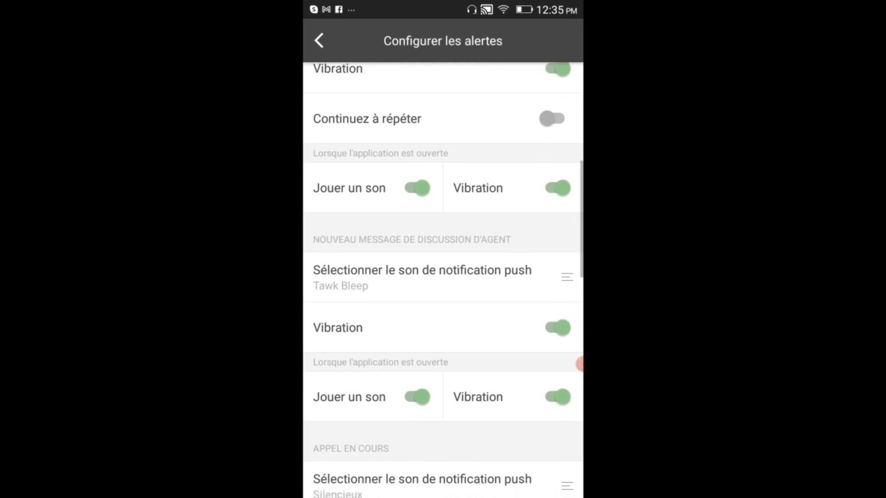
pyautogui.scroll(-2, 443, 277)
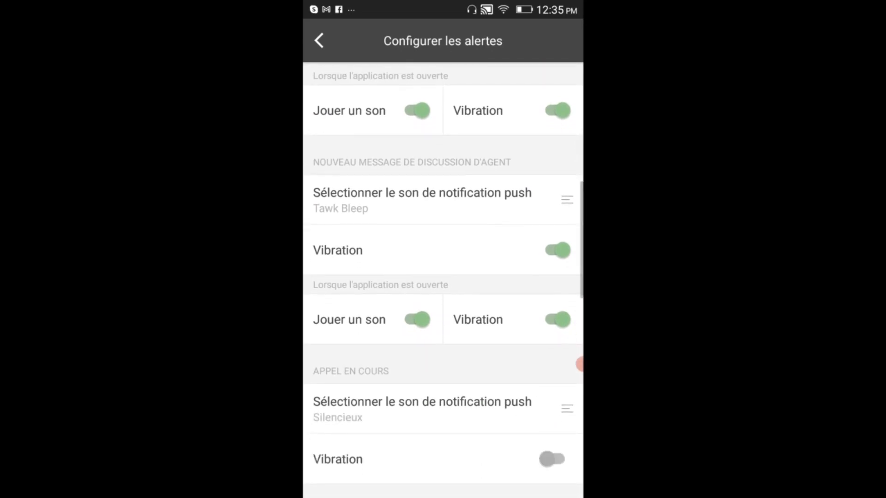
pyautogui.scroll(-2, 443, 277)
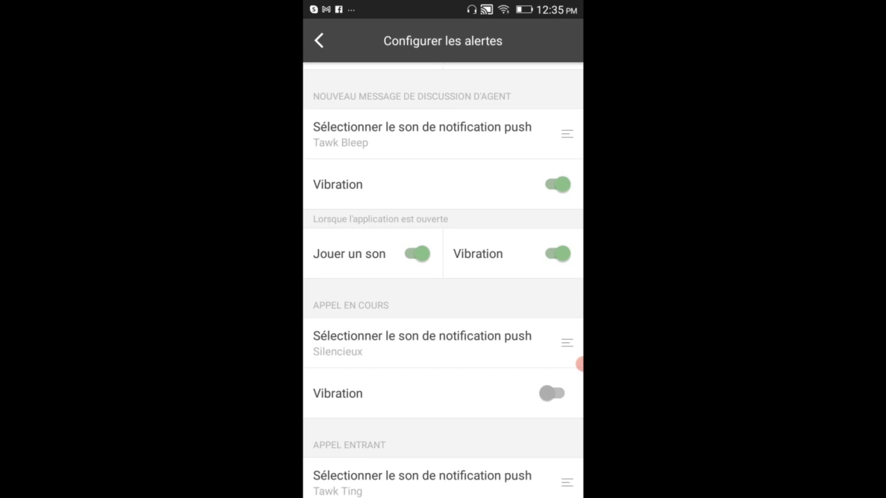
pyautogui.scroll(-3, 580, 364)
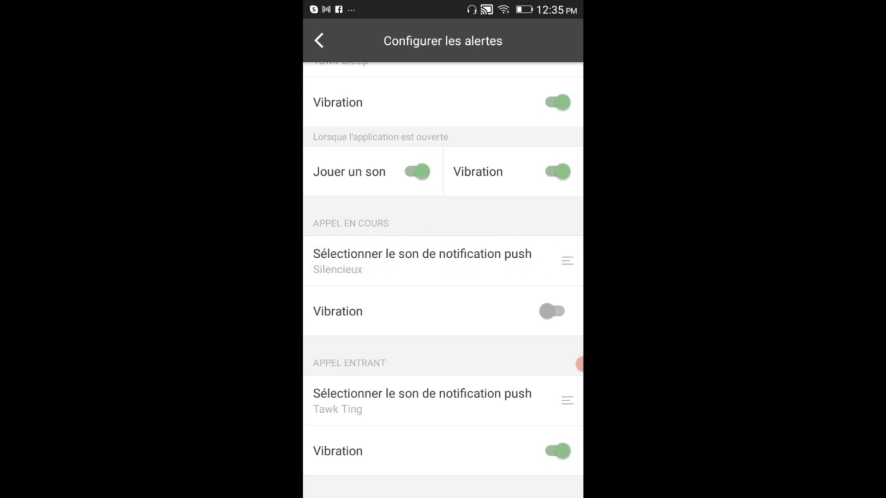
pyautogui.click(554, 261)
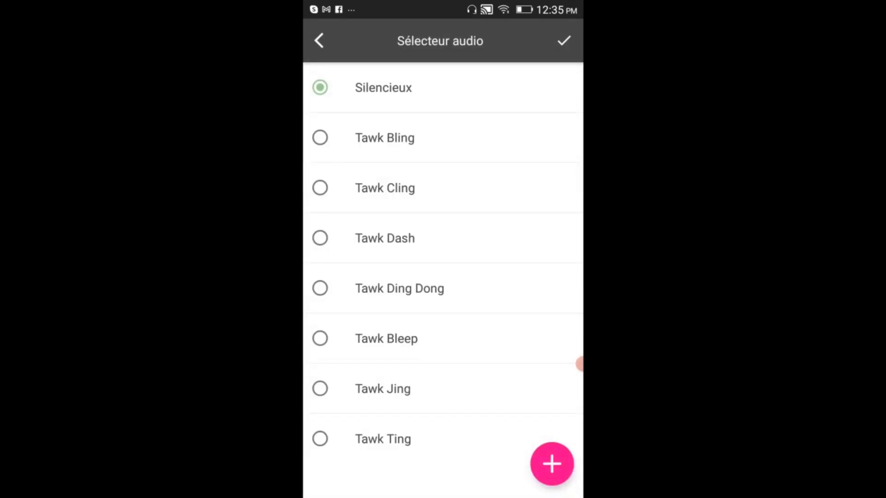
pyautogui.click(367, 439)
pyautogui.click(369, 389)
pyautogui.click(385, 138)
pyautogui.click(383, 439)
pyautogui.click(563, 40)
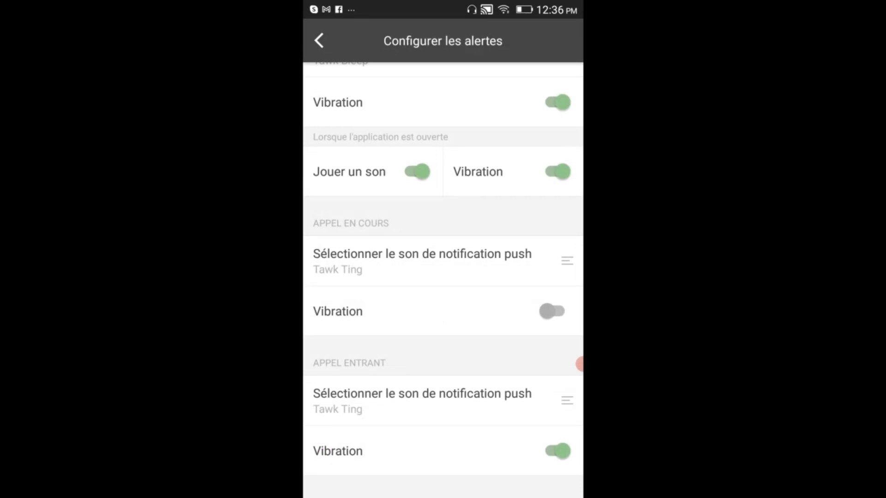
# - Turn on ongoing-call vibration and confirm Tawk Ting as the incoming-call notification sound
pyautogui.click(552, 312)
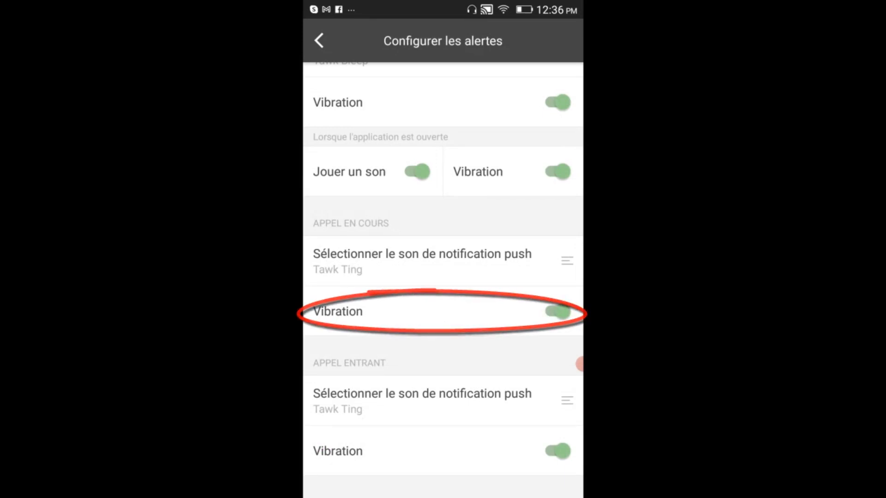
pyautogui.scroll(-1, 443, 277)
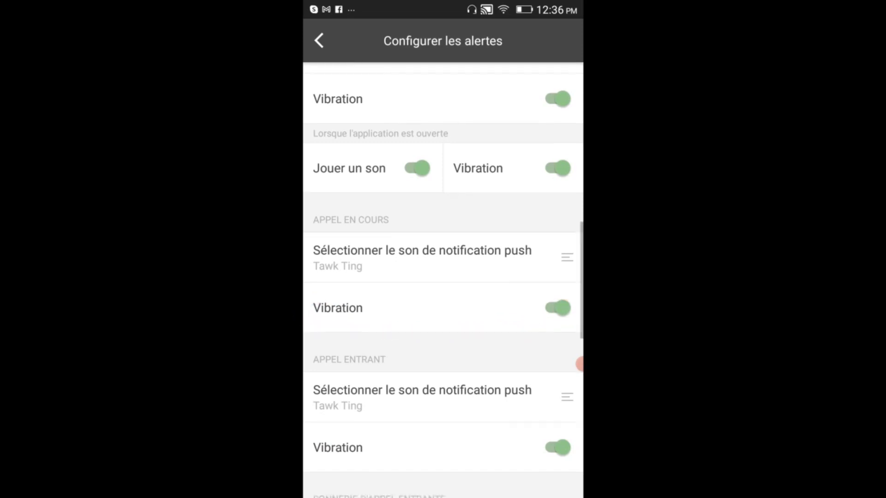
pyautogui.scroll(-3, 443, 277)
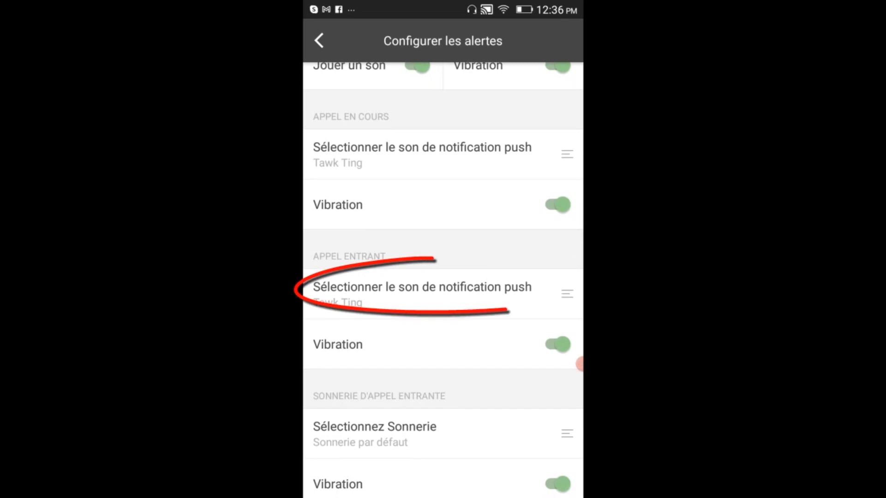
pyautogui.click(422, 293)
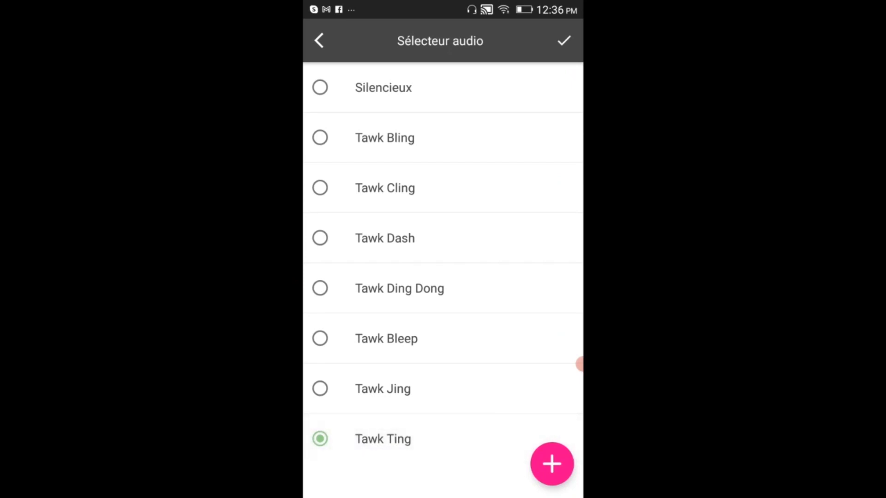
pyautogui.click(563, 40)
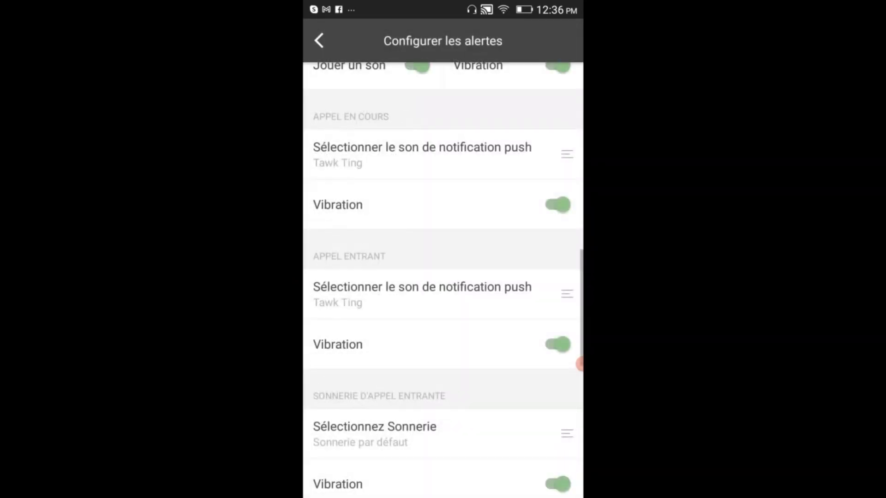
# - Set the incoming-call ringtone under Sélectionnez Sonnerie to Tawk Ting
pyautogui.scroll(-1, 443, 280)
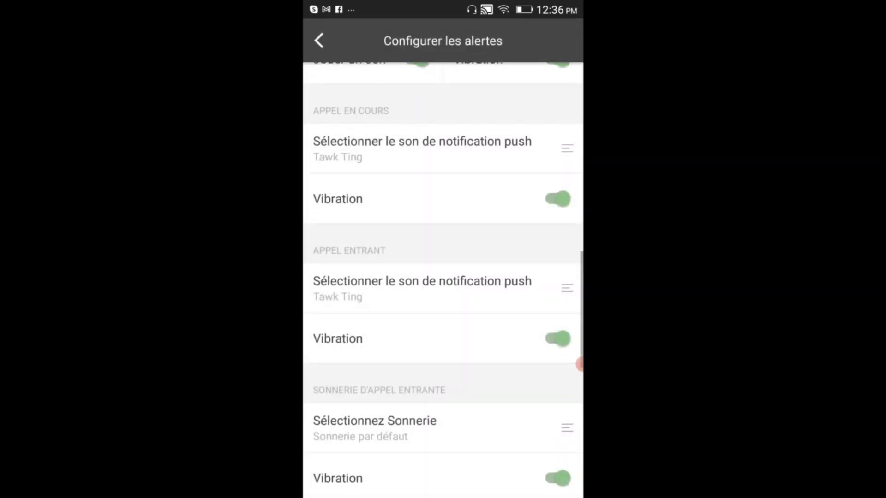
pyautogui.scroll(-3, 581, 364)
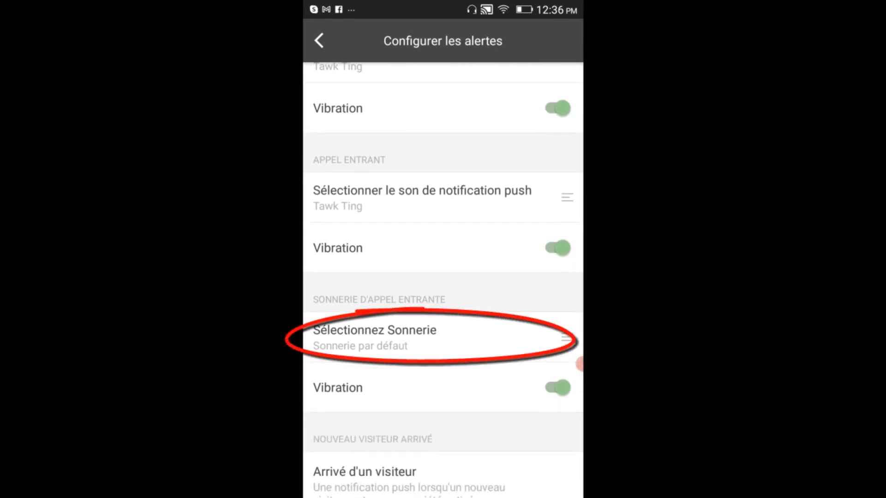
pyautogui.click(415, 337)
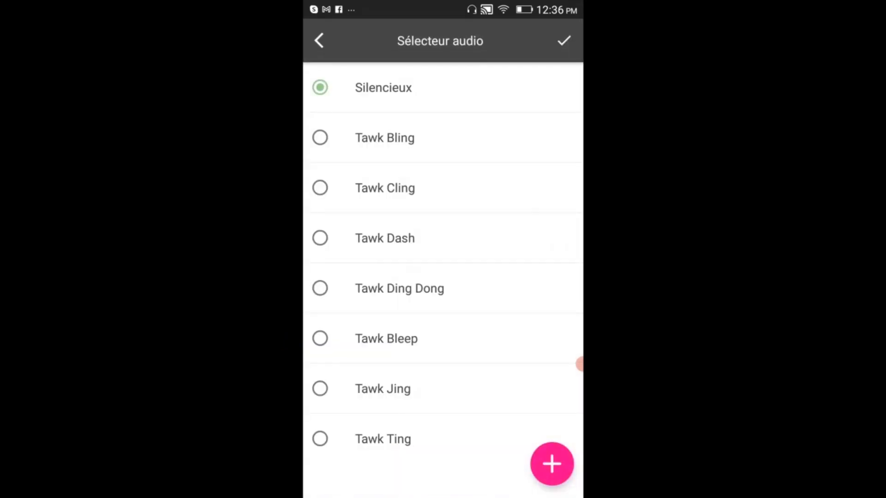
pyautogui.click(321, 439)
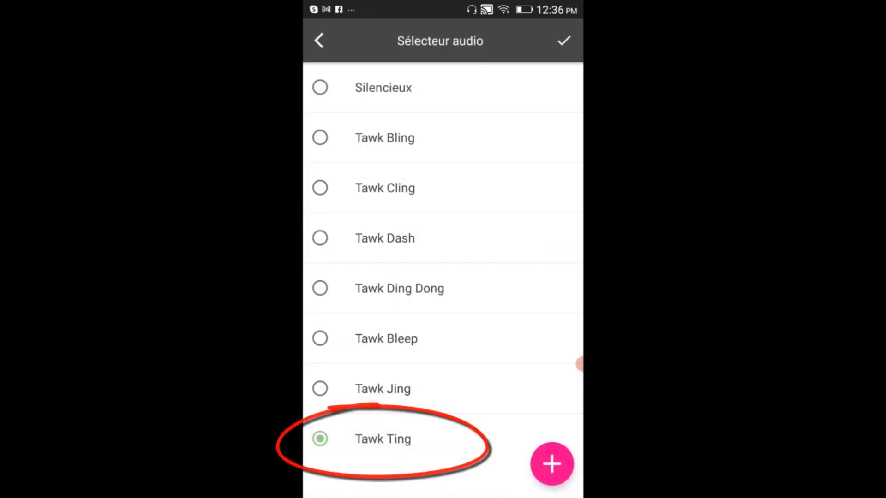
pyautogui.click(564, 41)
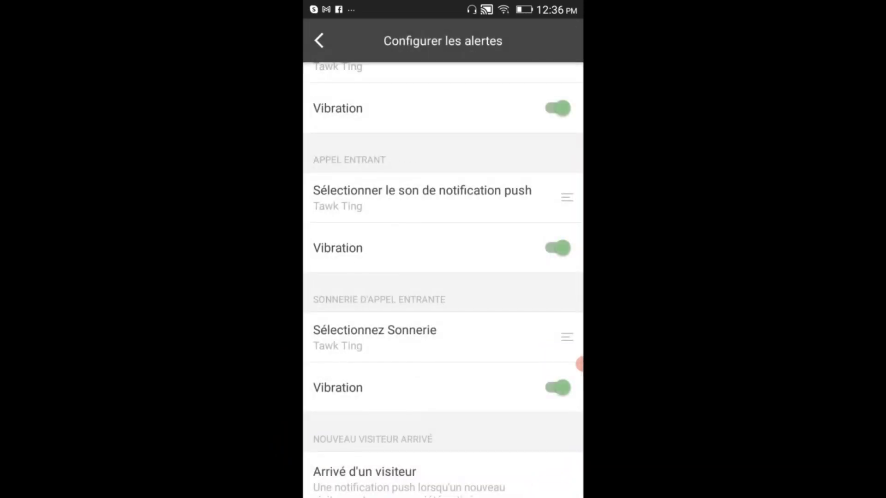
# - Switch on Continuez à répéter under NOUVEAU MESSAGE (VISITEUR) in the alert settings
pyautogui.scroll(-3, 443, 277)
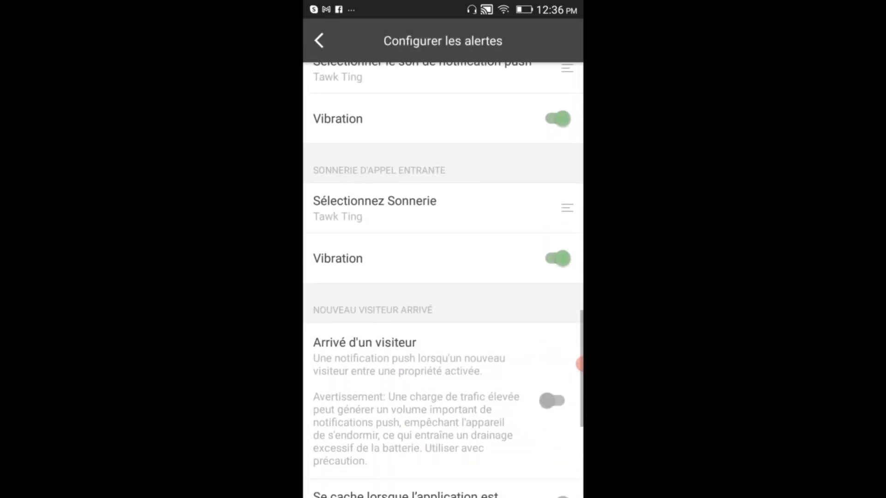
pyautogui.scroll(-1, 443, 277)
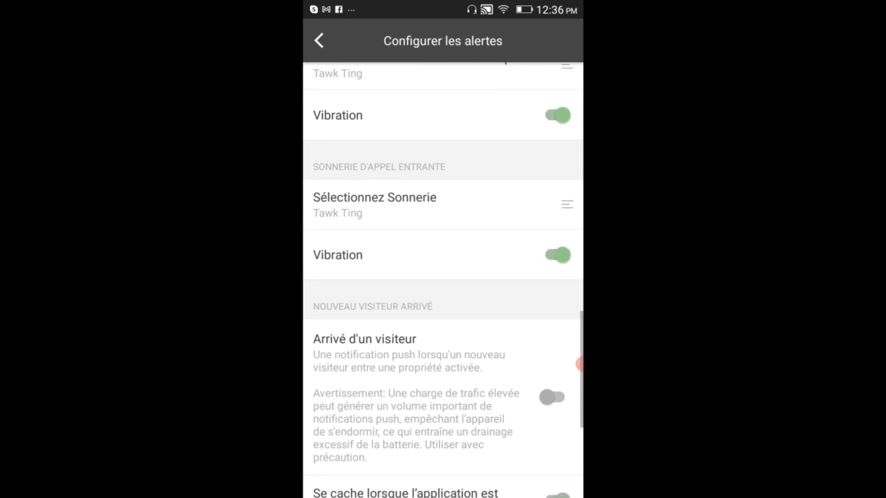
pyautogui.scroll(-2, 580, 364)
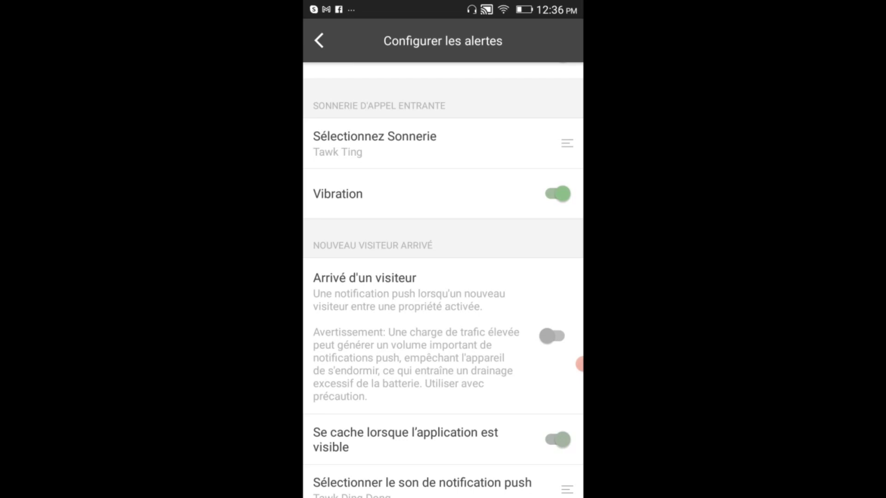
pyautogui.scroll(-3, 443, 277)
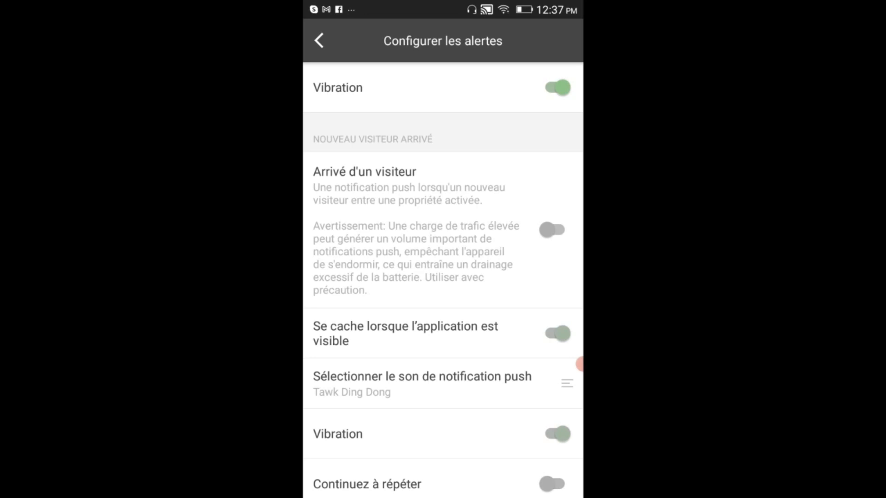
pyautogui.scroll(-3, 580, 365)
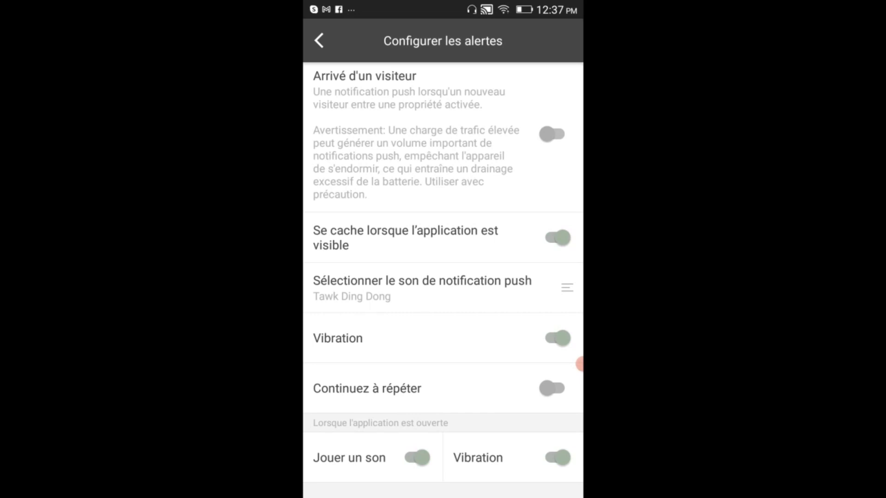
pyautogui.scroll(-1, 443, 280)
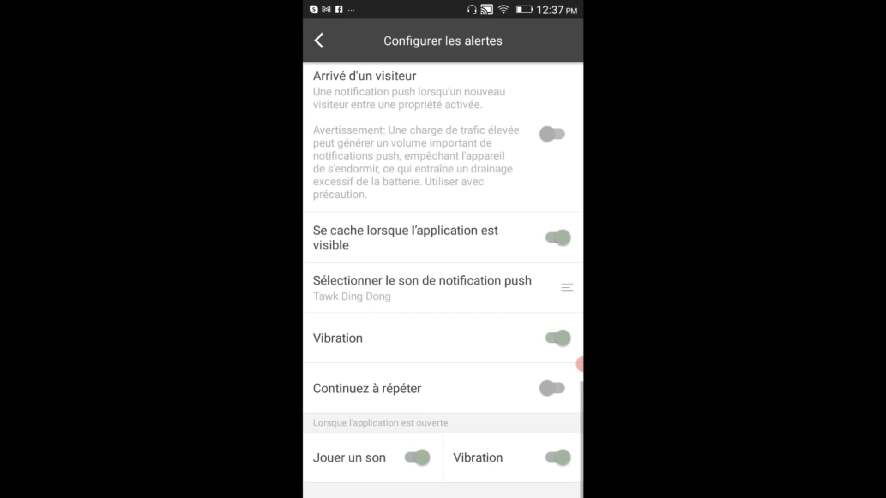
pyautogui.scroll(10, 443, 280)
pyautogui.scroll(10, 579, 365)
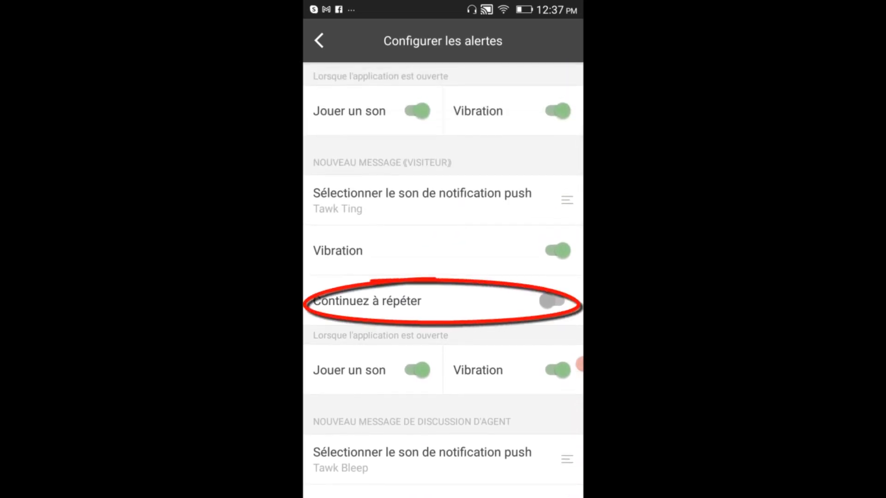
pyautogui.click(552, 301)
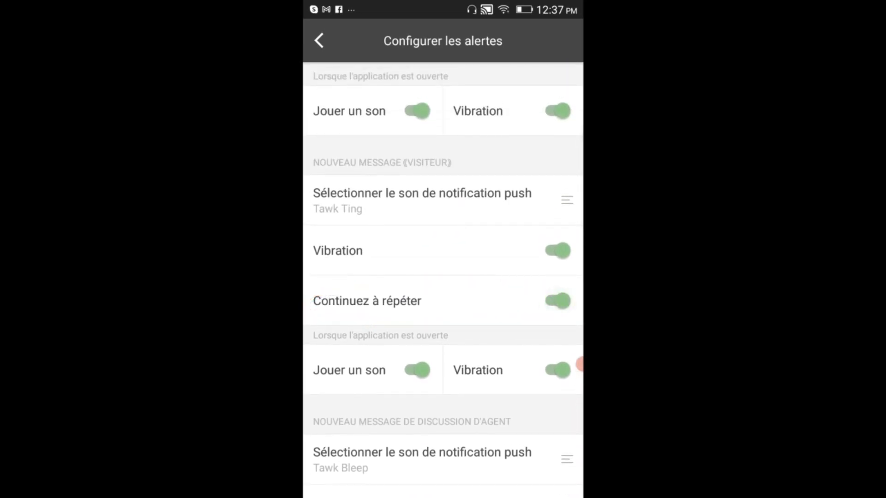
pyautogui.scroll(1, 443, 280)
pyautogui.scroll(3, 443, 280)
pyautogui.scroll(1, 443, 281)
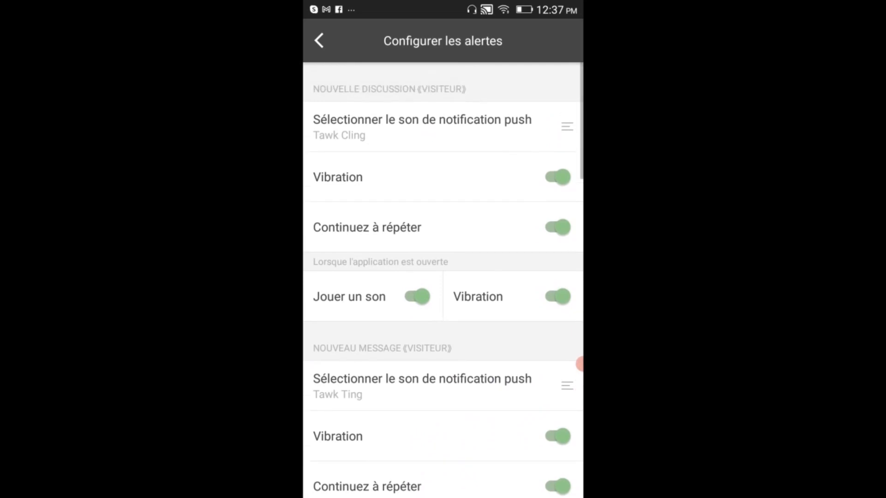
pyautogui.scroll(-3, 443, 280)
pyautogui.scroll(-4, 579, 364)
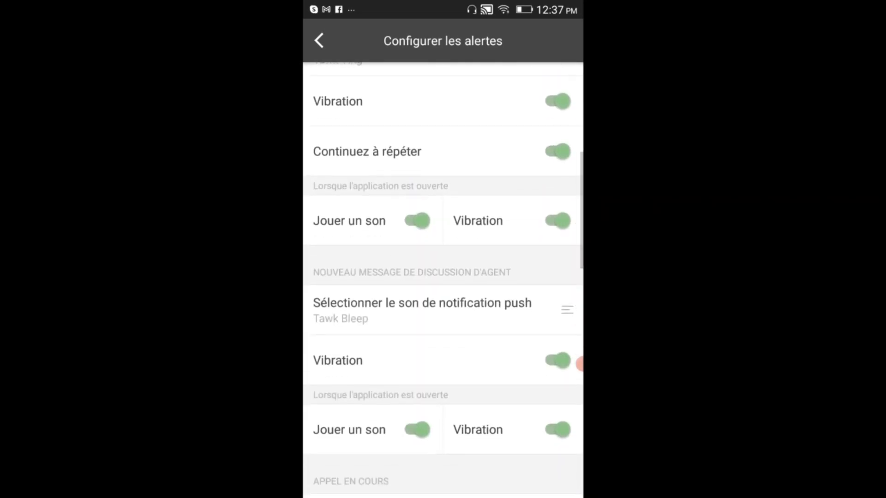
pyautogui.scroll(-2, 580, 365)
pyautogui.scroll(-6, 579, 364)
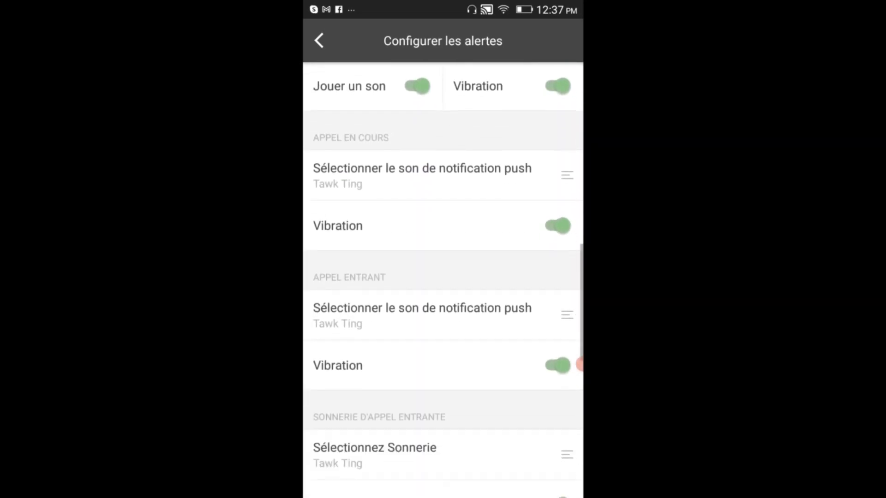
pyautogui.scroll(8, 580, 365)
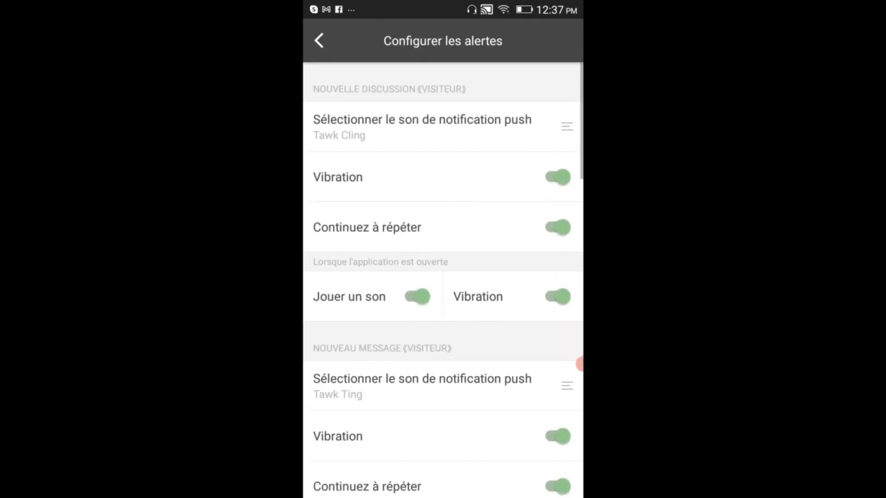
pyautogui.scroll(-5, 580, 365)
pyautogui.scroll(10, 443, 277)
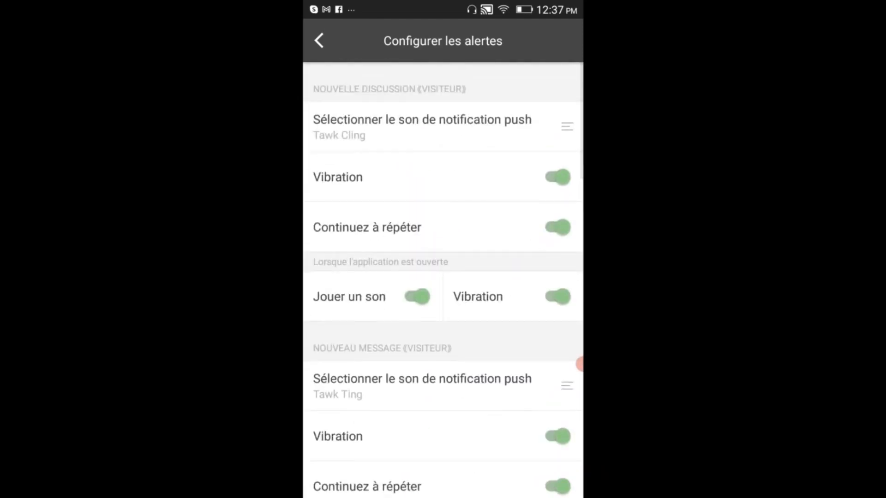
# - Back out of the alert settings and the Réglages screen to the side menu
pyautogui.click(319, 41)
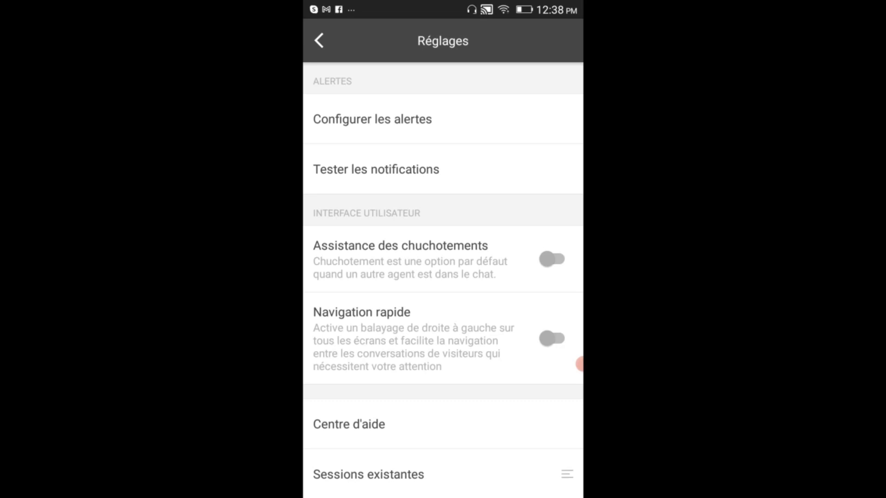
pyautogui.scroll(-5, 579, 365)
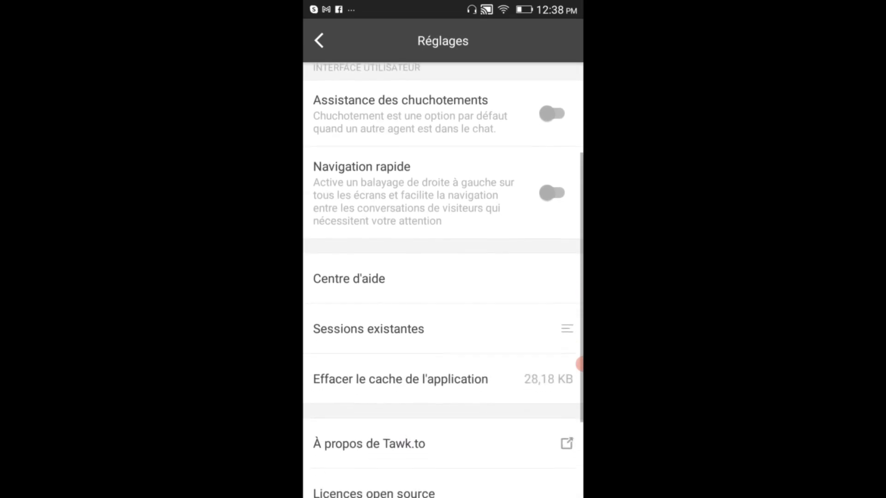
pyautogui.moveTo(580, 365)
pyautogui.mouseDown()
pyautogui.moveTo(580, 199)
pyautogui.moveTo(580, 364)
pyautogui.mouseUp()
pyautogui.scroll(3, 580, 365)
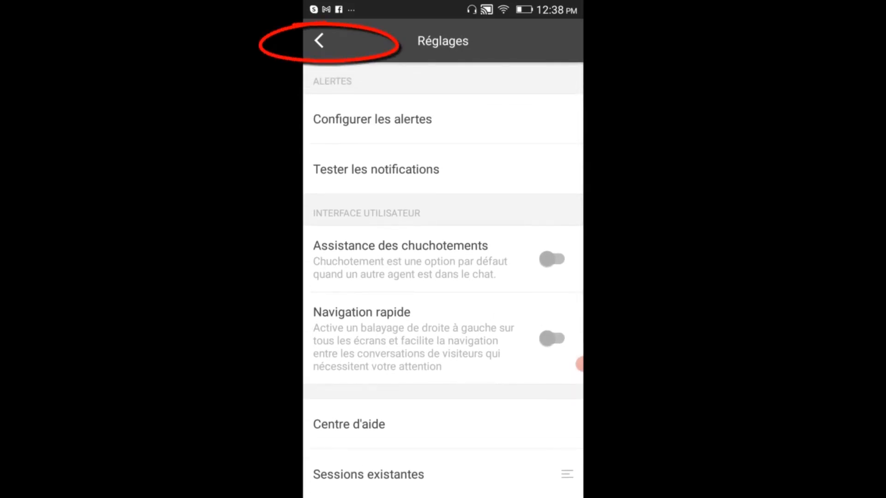
pyautogui.click(319, 40)
# - Open the waiting Au prix de Tokpa visitor's conversation and send 'Bonjour'
pyautogui.click(580, 364)
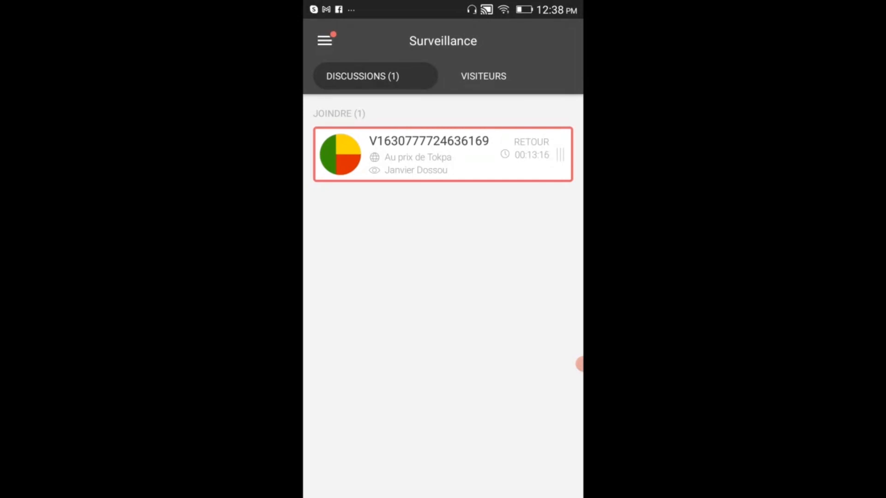
pyautogui.click(443, 154)
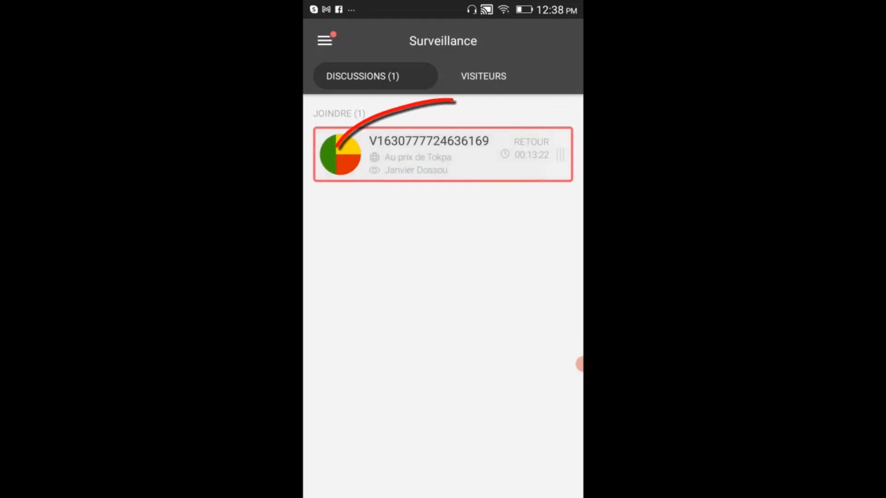
pyautogui.click(434, 477)
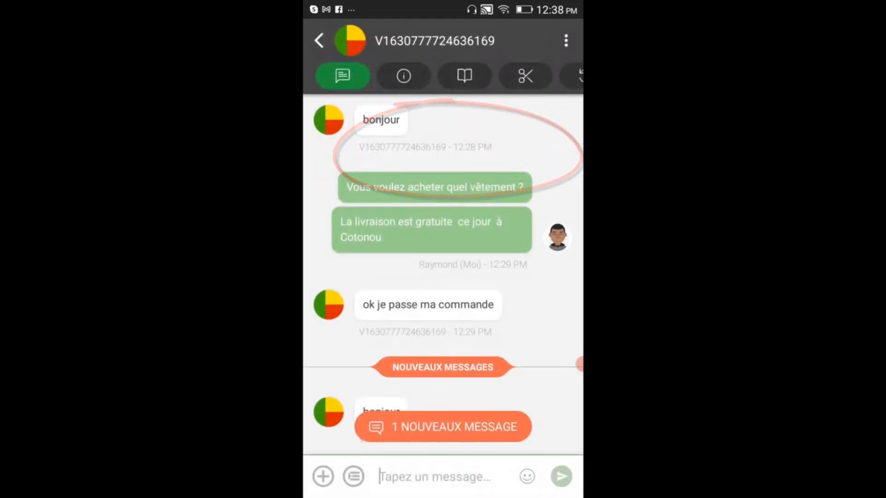
pyautogui.write('Bon')
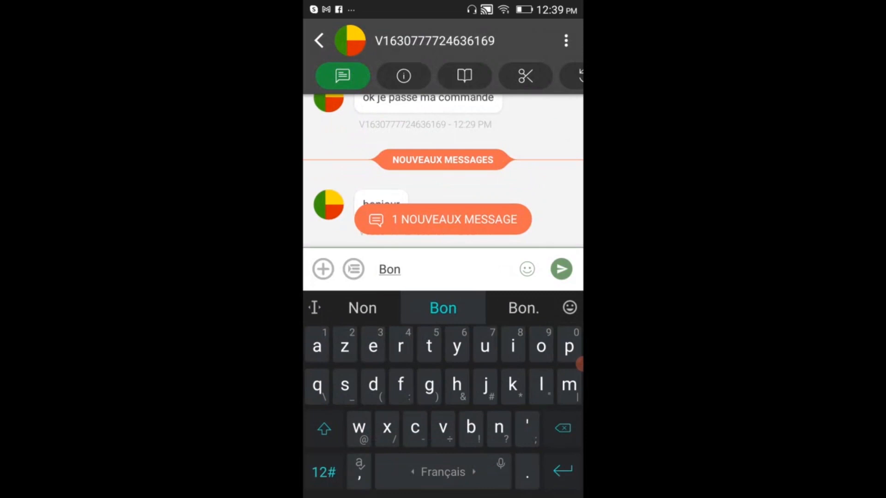
pyautogui.write('jour')
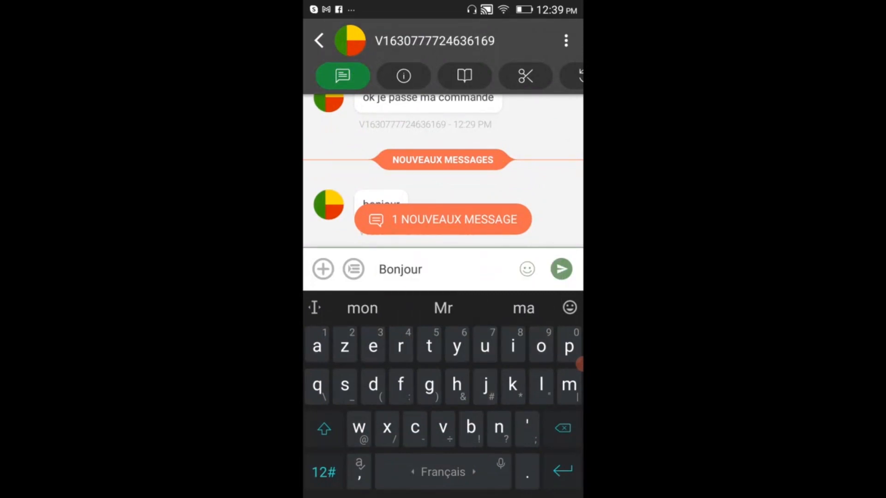
pyautogui.click(561, 269)
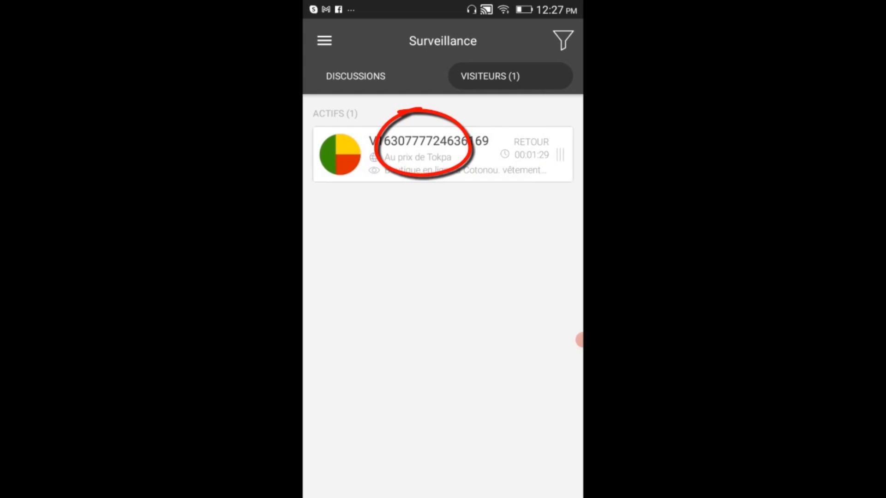
# - Join the active visitor's chat with REJOINDRE, using the other agent name
pyautogui.click(424, 152)
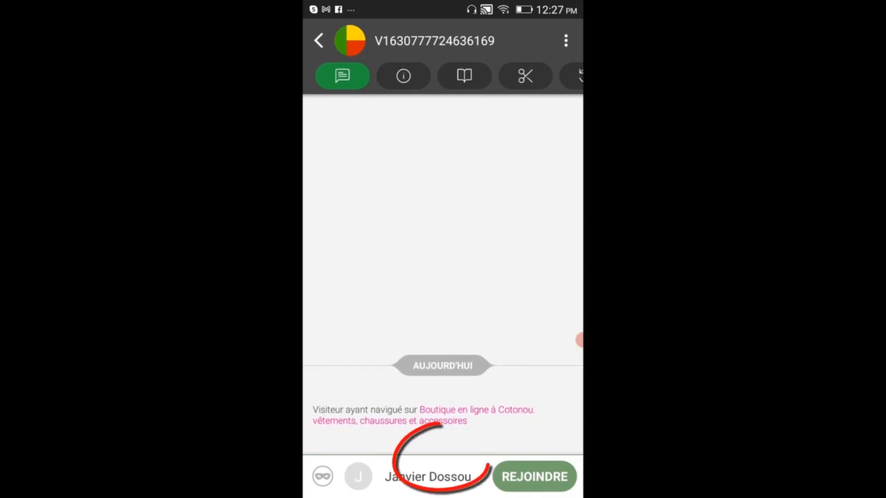
pyautogui.click(428, 476)
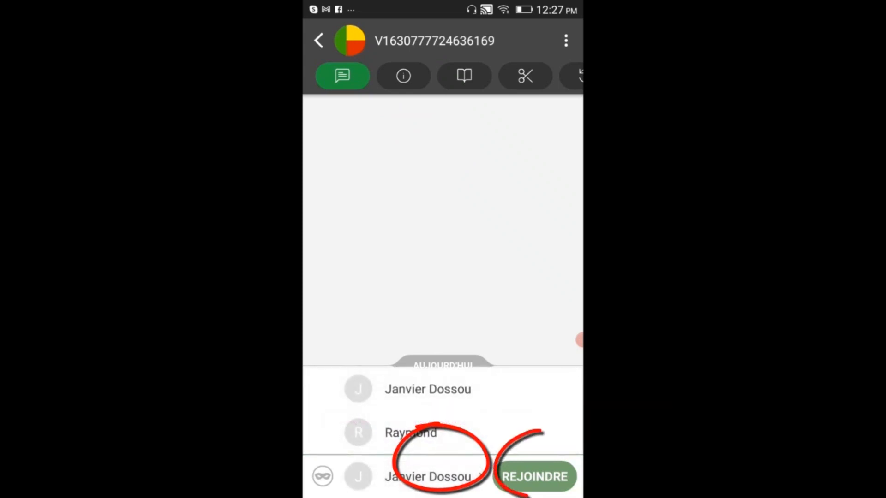
pyautogui.click(410, 432)
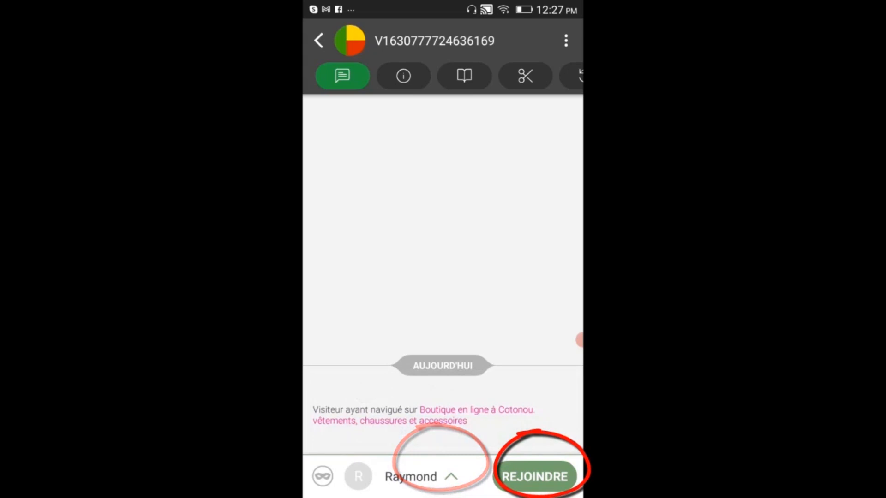
pyautogui.click(534, 476)
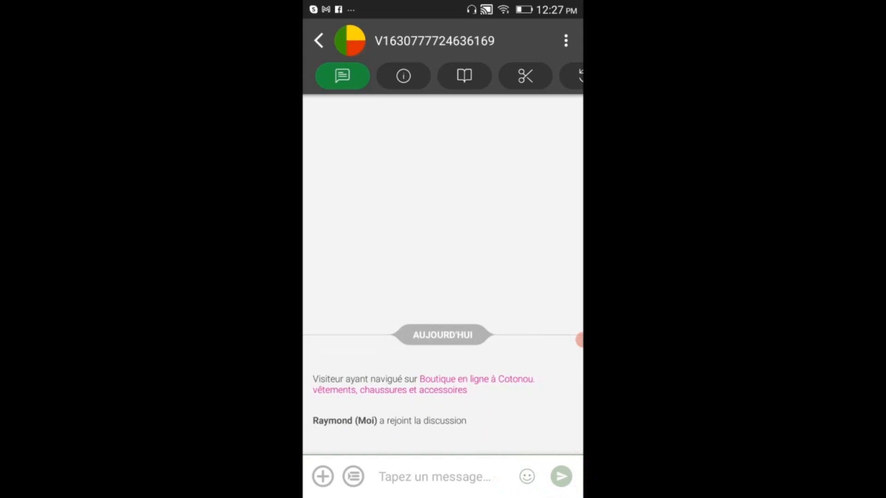
pyautogui.click(435, 477)
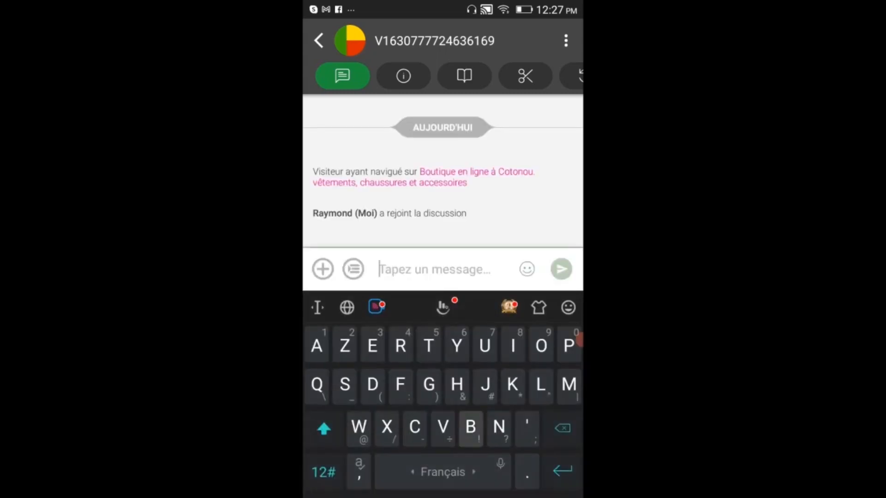
# - Send 'Bonjour', then ask 'Vous voulez acheter quel vêtement ?'
pyautogui.write('Bonjour')
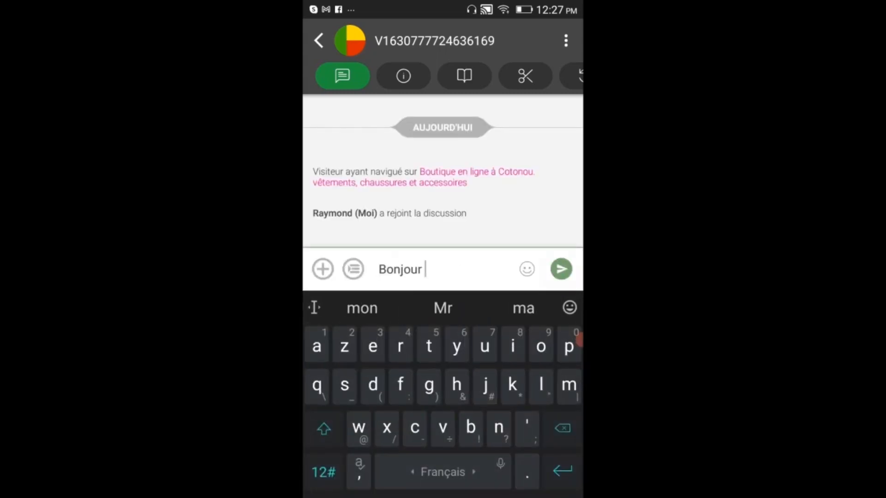
pyautogui.click(561, 269)
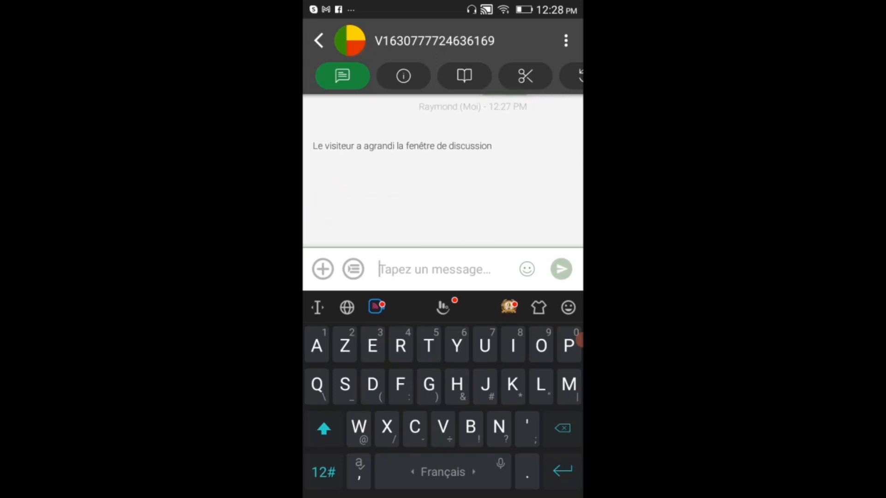
pyautogui.write('Comm')
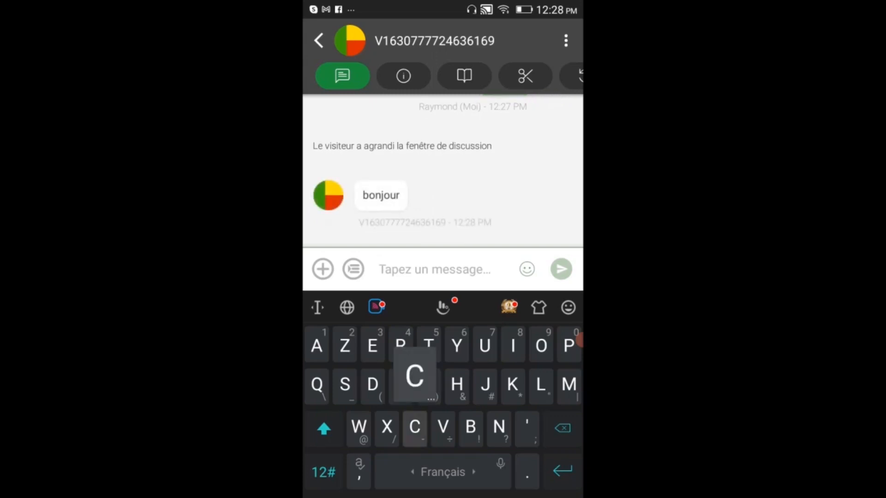
pyautogui.press('BackSpace')
pyautogui.press('BackSpace')
pyautogui.press('BackSpace')
pyautogui.press('BackSpace')
pyautogui.write('Vous v')
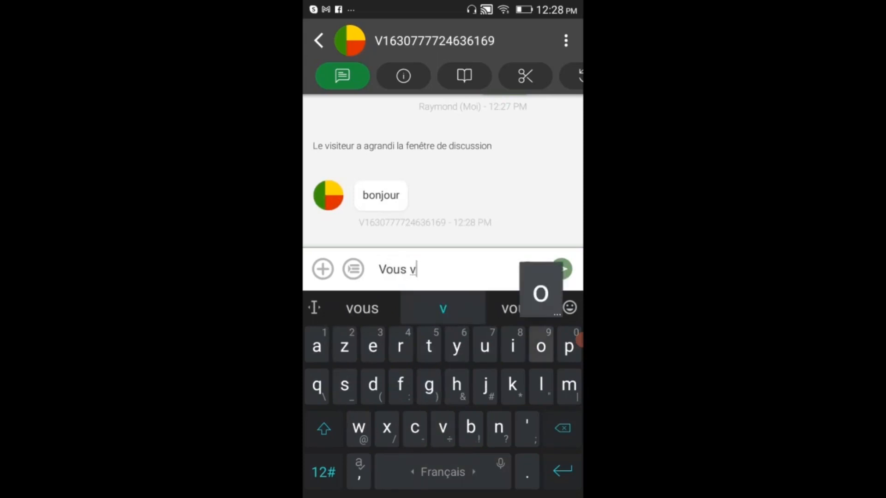
pyautogui.write('oulez ache')
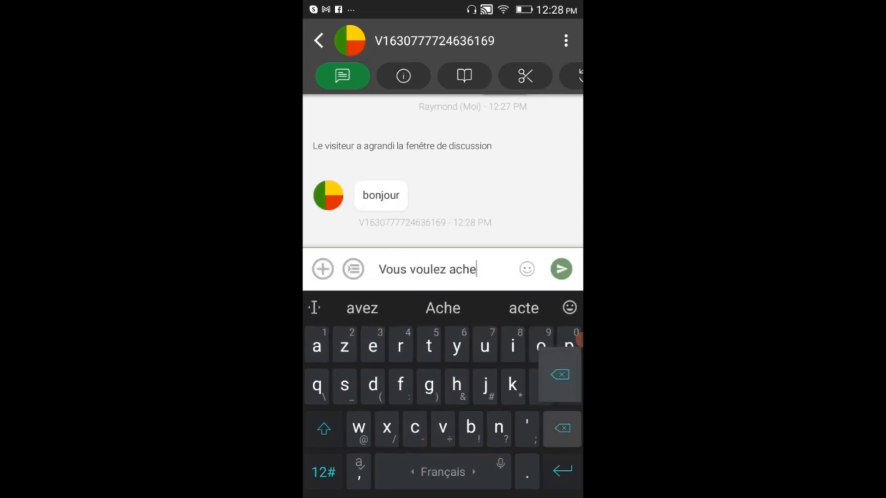
pyautogui.press('BackSpace')
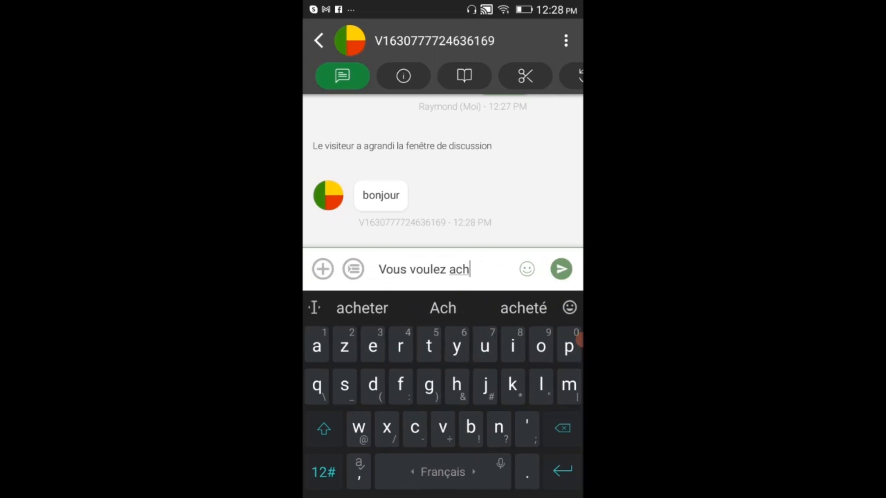
pyautogui.write('eter que')
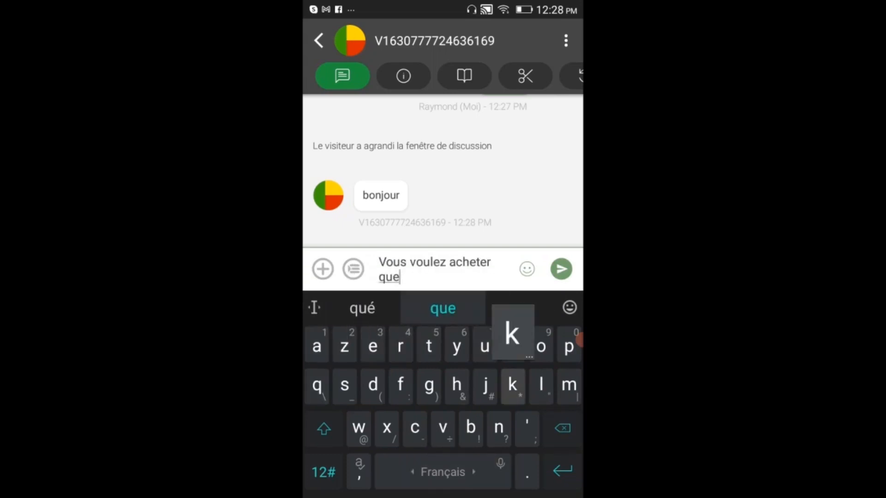
pyautogui.write('l vetement')
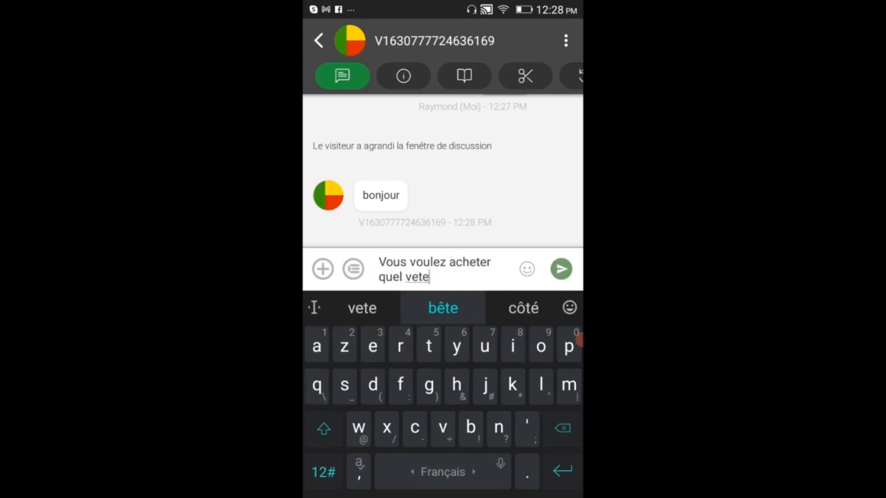
pyautogui.click(443, 308)
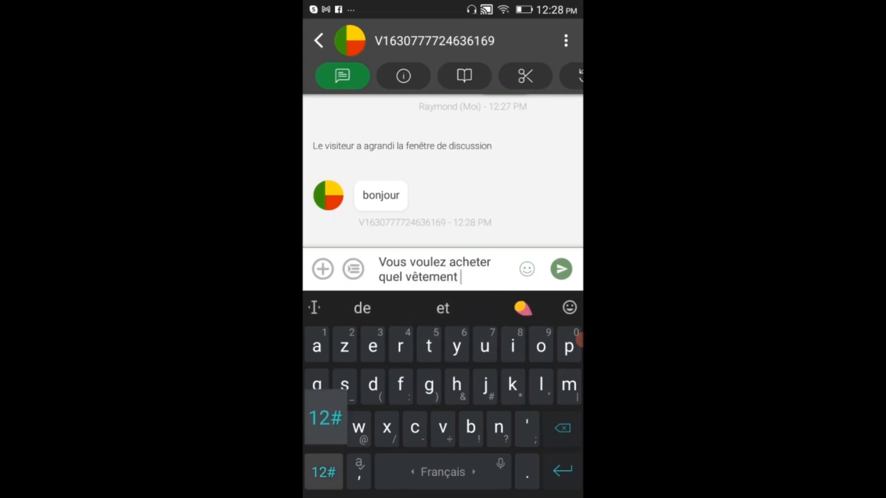
pyautogui.click(323, 471)
pyautogui.write('?')
pyautogui.click(321, 472)
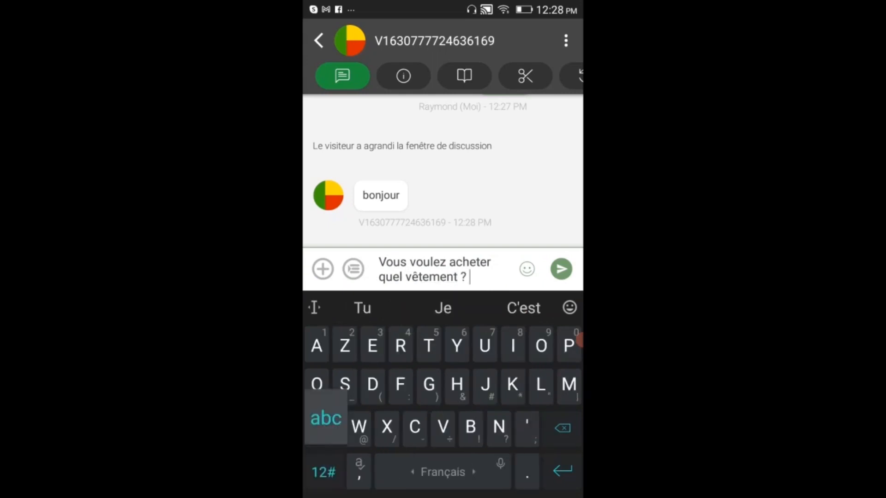
pyautogui.click(561, 268)
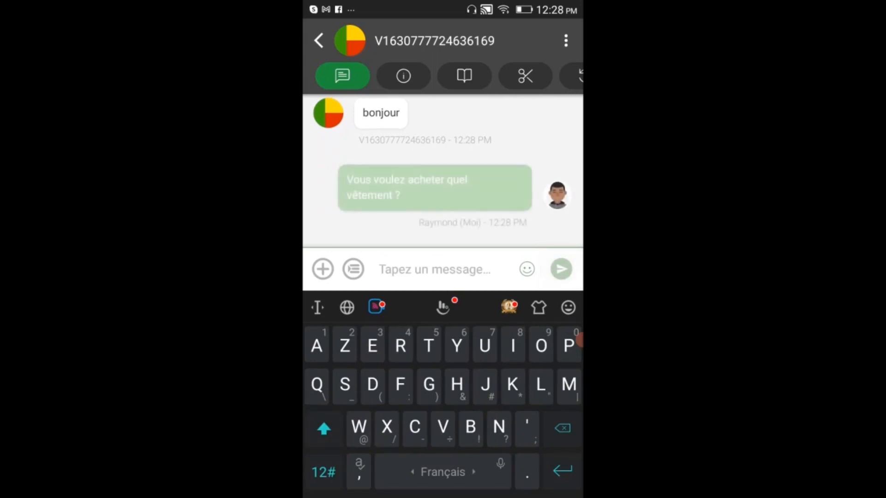
# - Send 'La livraison est gratuite ce jour à Cotonou', then return to the discussions list after the reply
pyautogui.write('La livr')
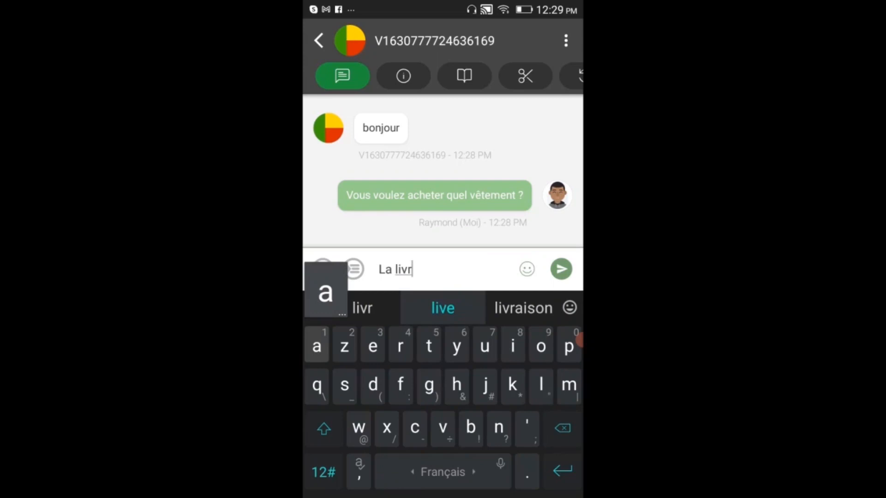
pyautogui.write('aison est gra')
pyautogui.click(443, 308)
pyautogui.write('ce jo')
pyautogui.write('ur a')
pyautogui.click(443, 308)
pyautogui.write('Cotonou')
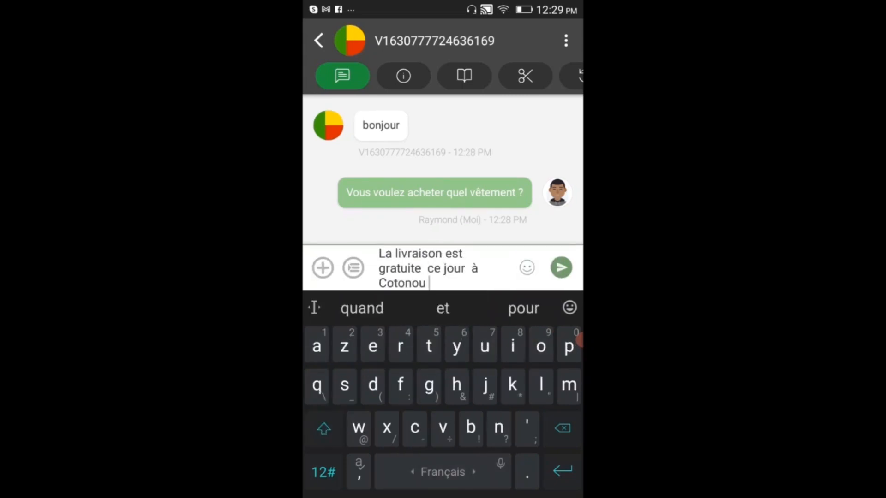
pyautogui.click(562, 268)
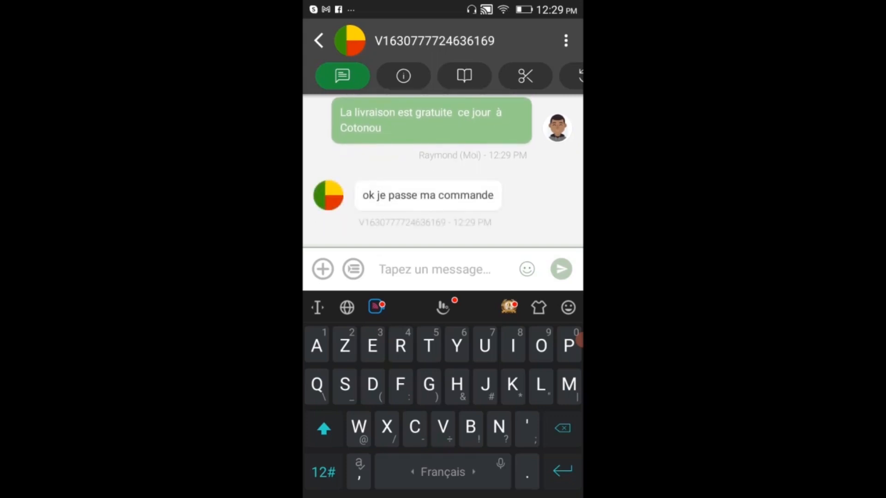
pyautogui.click(318, 41)
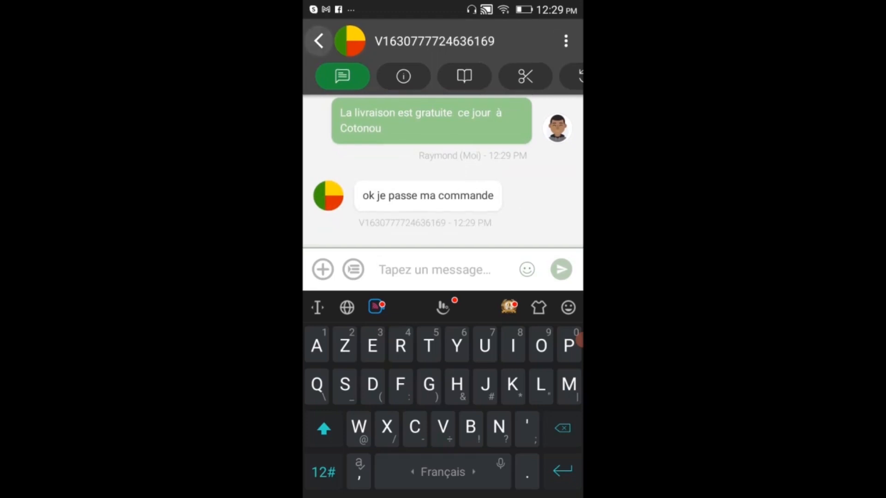